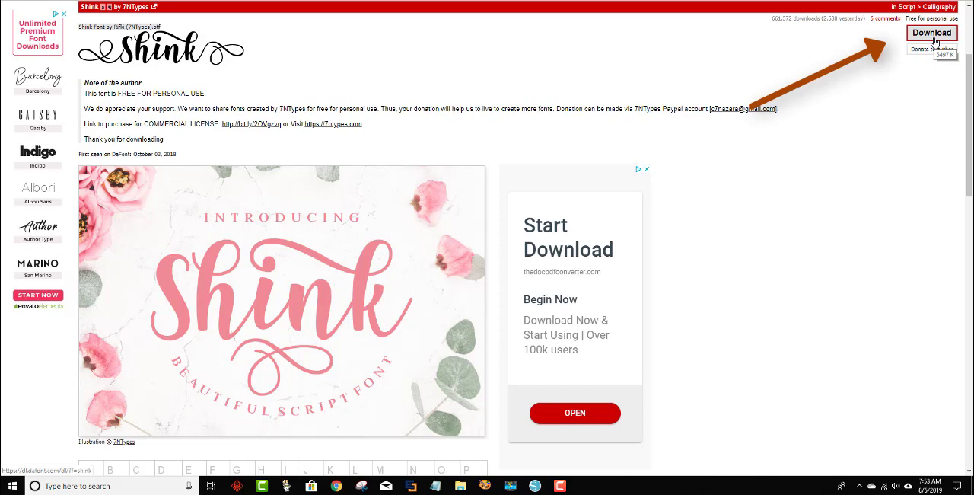
Download the Shink font and extract all files from shink.zip into the shink folder in Downloads.
{"action": "left_click", "coordinate": [934, 38]}
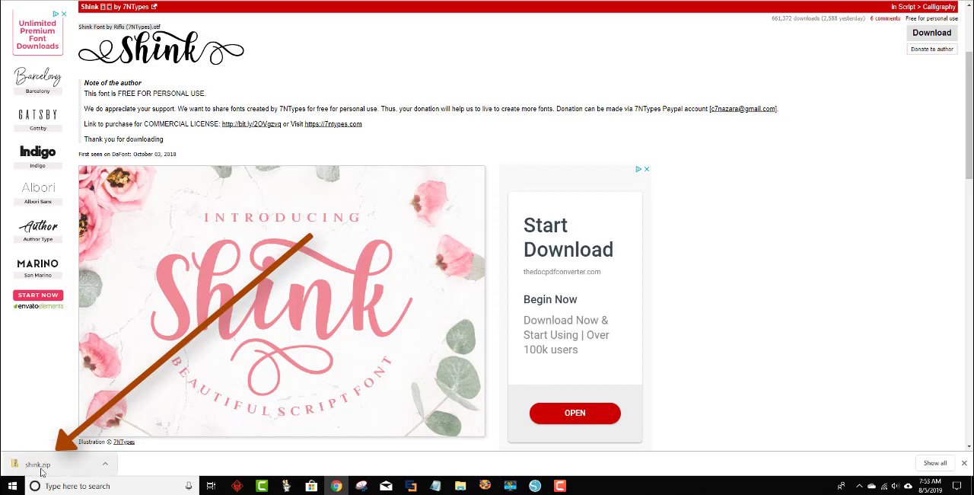
{"action": "left_click", "coordinate": [105, 464]}
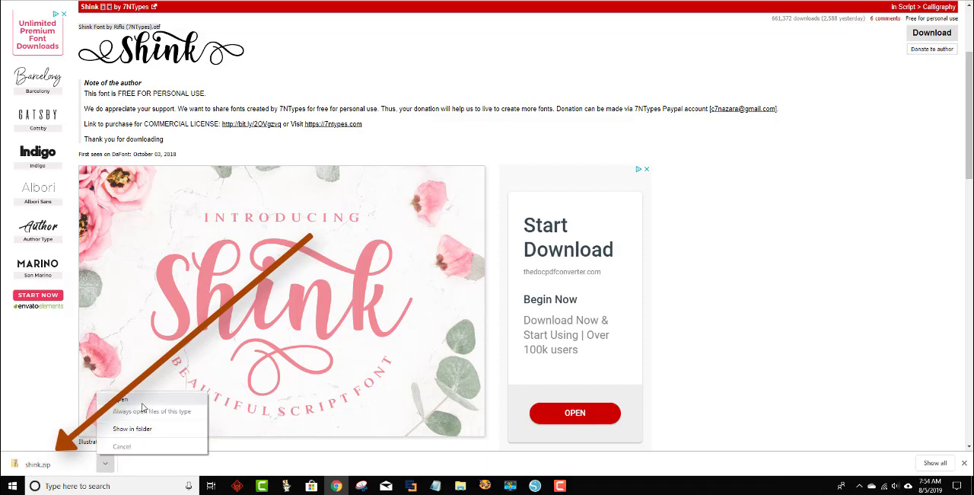
{"action": "left_click", "coordinate": [137, 399]}
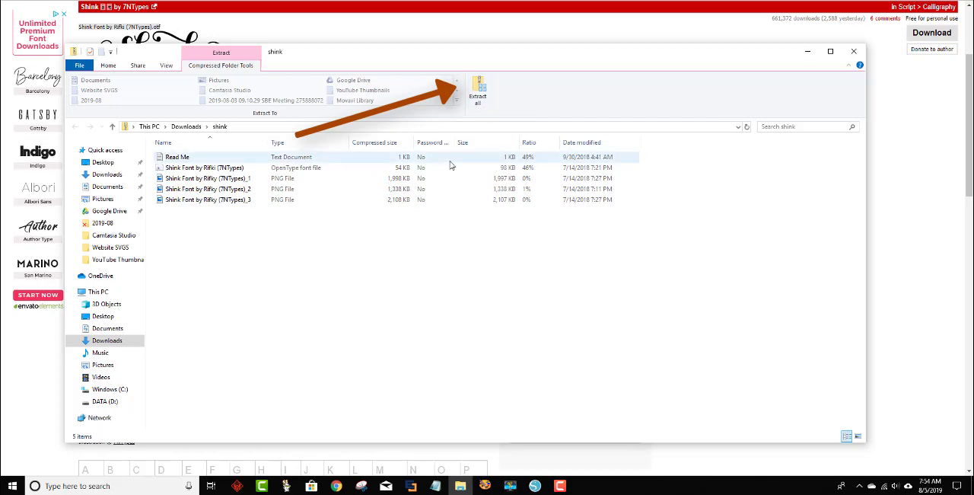
{"action": "left_click", "coordinate": [482, 91]}
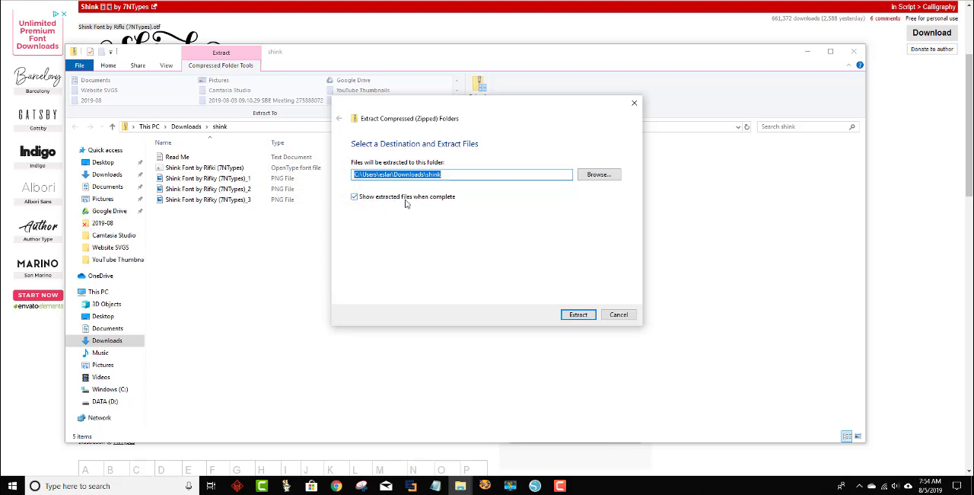
{"action": "left_click", "coordinate": [581, 315]}
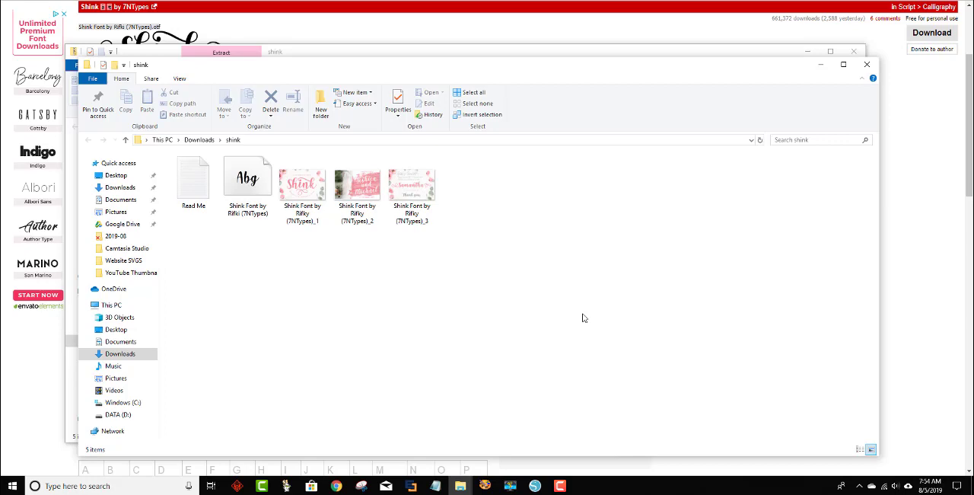
Review the license terms in the Read Me file and install the Shink OpenType font from the extracted folder.
{"action": "double_click", "coordinate": [196, 192]}
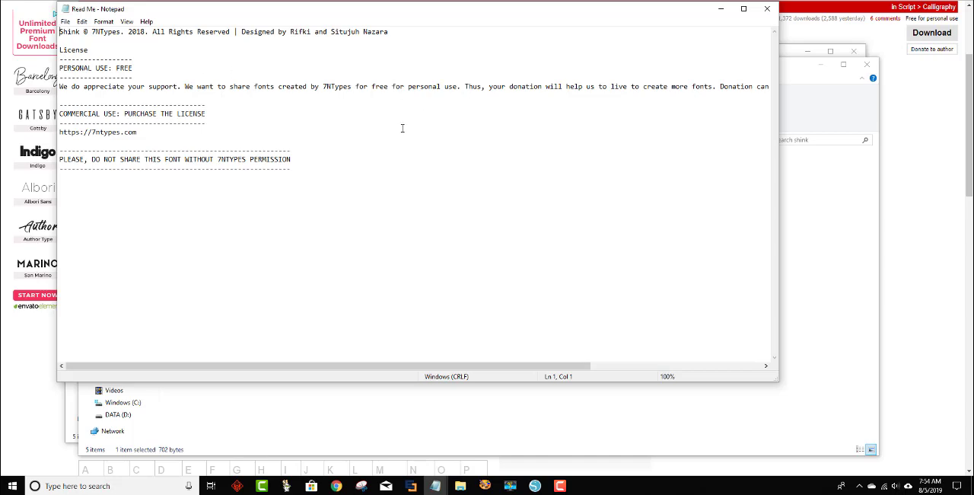
{"action": "left_click", "coordinate": [767, 9]}
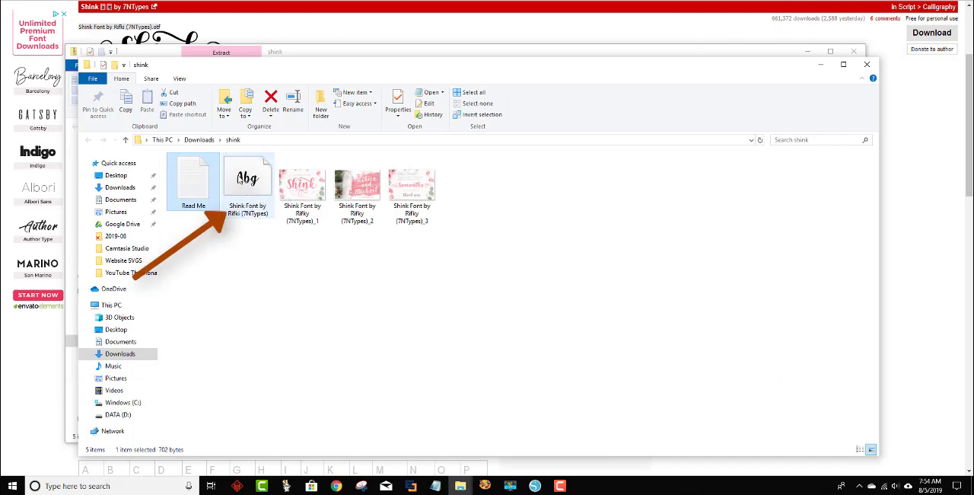
{"action": "left_click", "coordinate": [245, 178]}
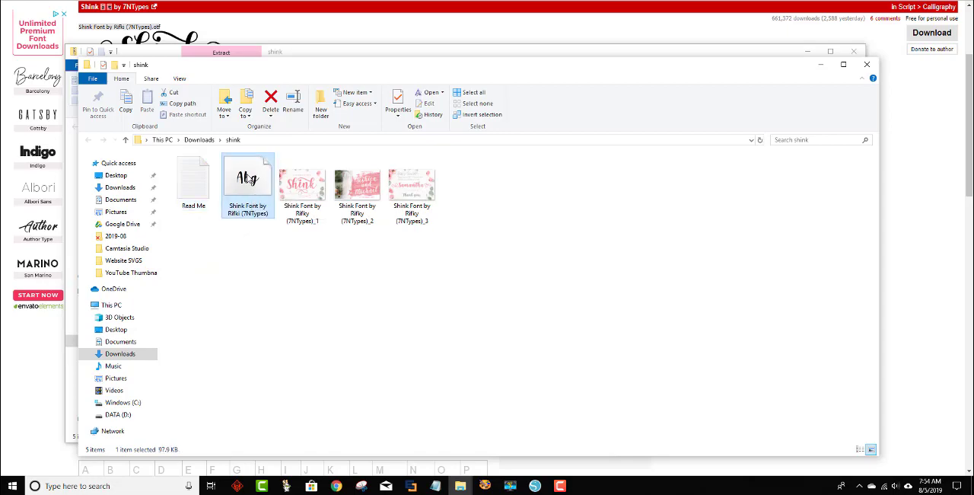
{"action": "double_click", "coordinate": [246, 178]}
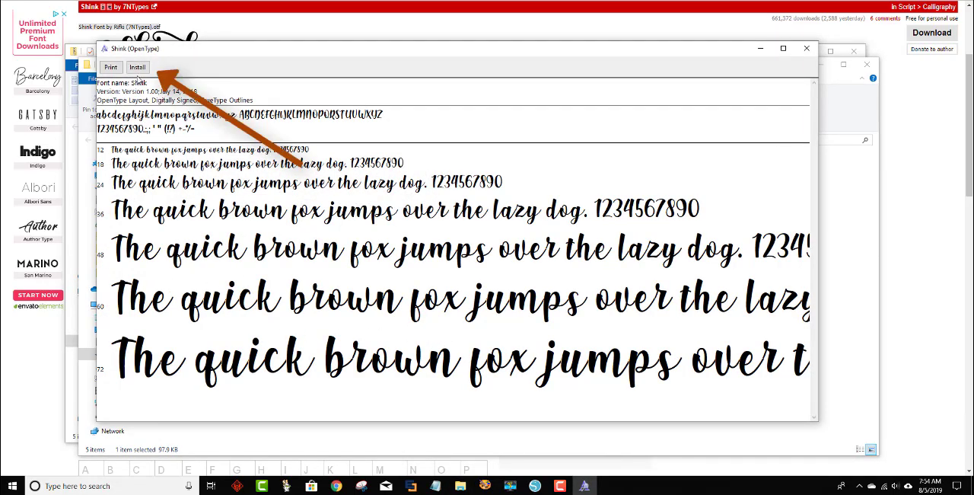
{"action": "left_click", "coordinate": [139, 68]}
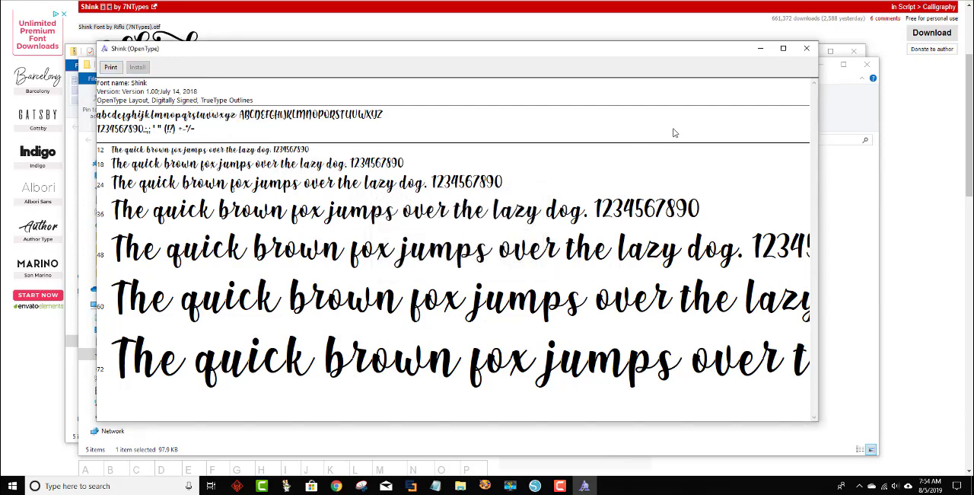
{"action": "left_click", "coordinate": [807, 48]}
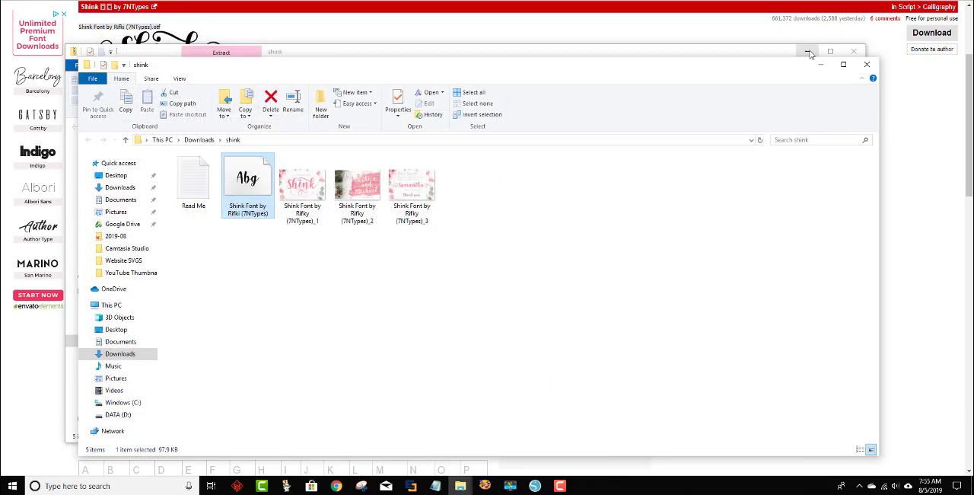
{"action": "left_click", "coordinate": [867, 64]}
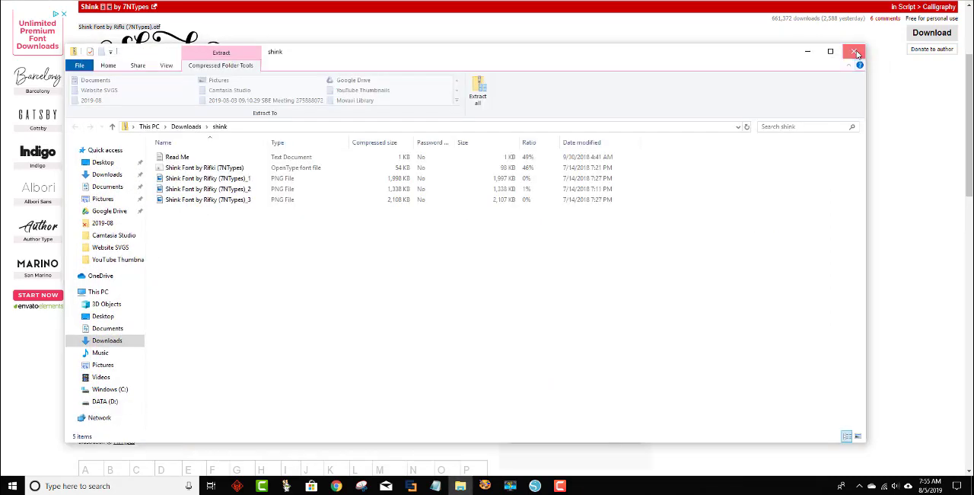
{"action": "left_click", "coordinate": [855, 52]}
Switch to Silhouette Studio and restart it, discarding all unsaved material and document changes.
{"action": "left_click", "coordinate": [536, 483]}
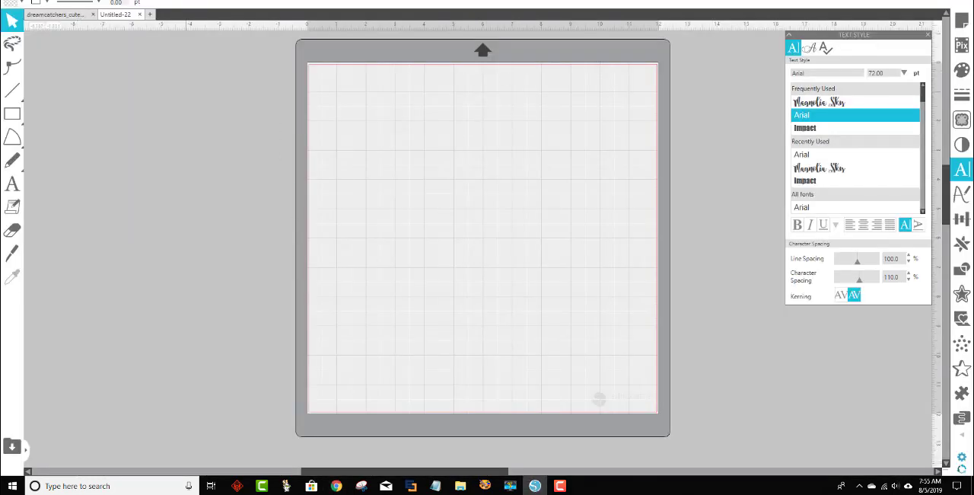
{"action": "key", "text": "alt+F4"}
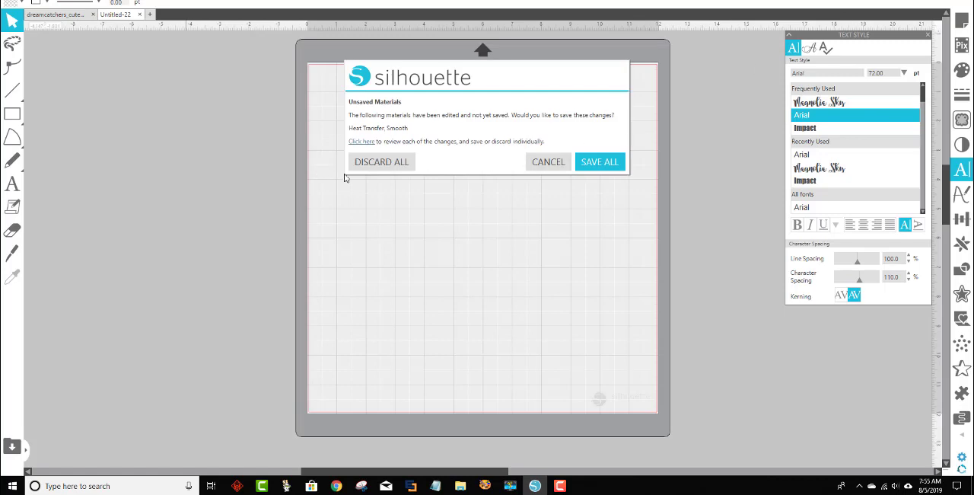
{"action": "left_click", "coordinate": [384, 162]}
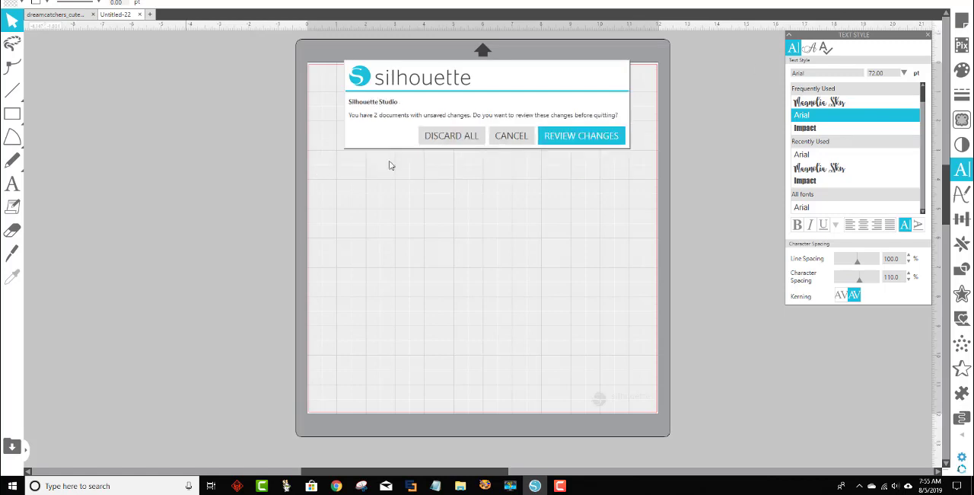
{"action": "left_click", "coordinate": [460, 142]}
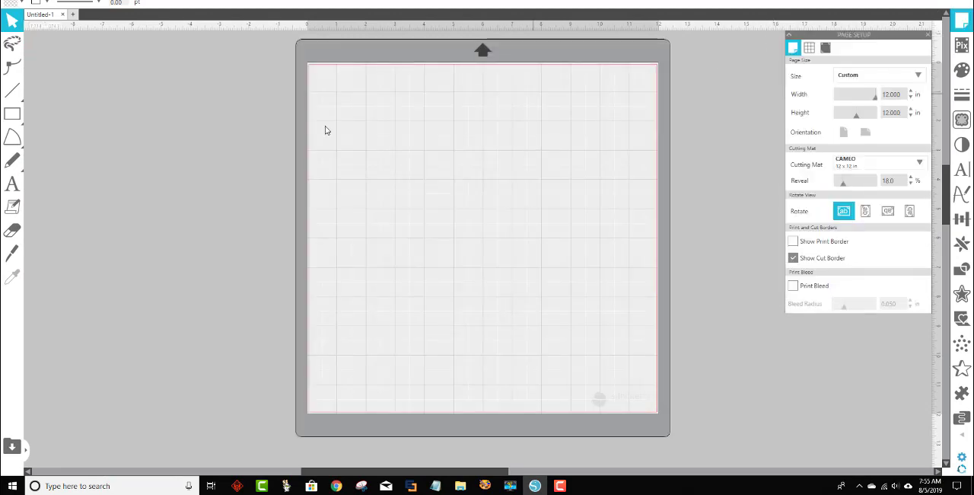
Add the letter "a" as a text object near the upper-left corner of the mat.
{"action": "left_click", "coordinate": [13, 184]}
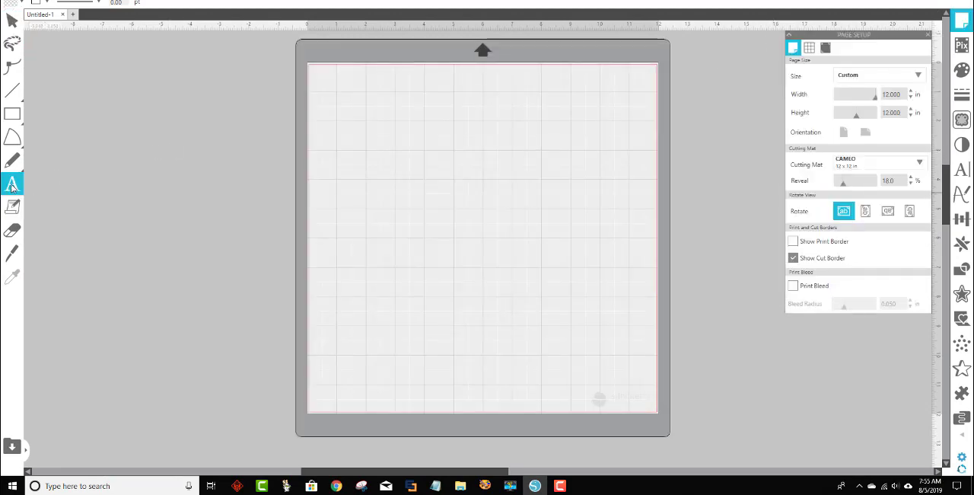
{"action": "left_click", "coordinate": [325, 143]}
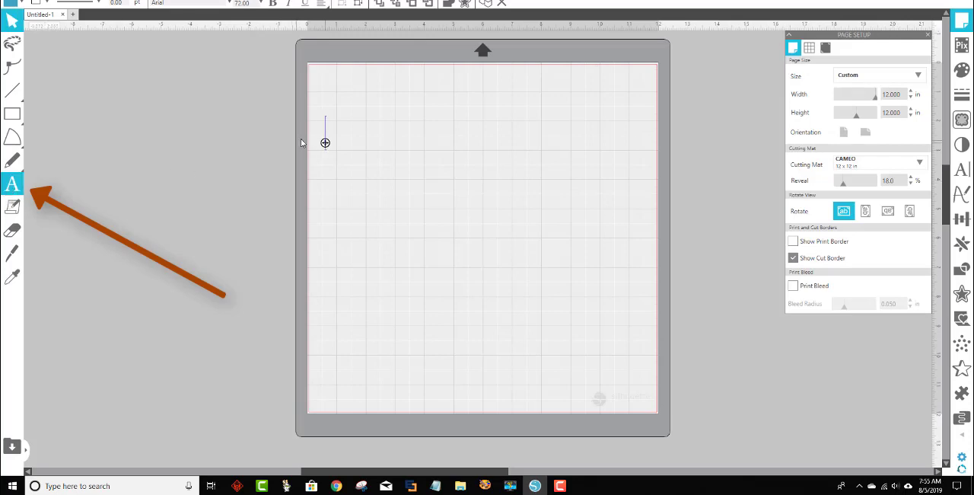
{"action": "left_click", "coordinate": [333, 137]}
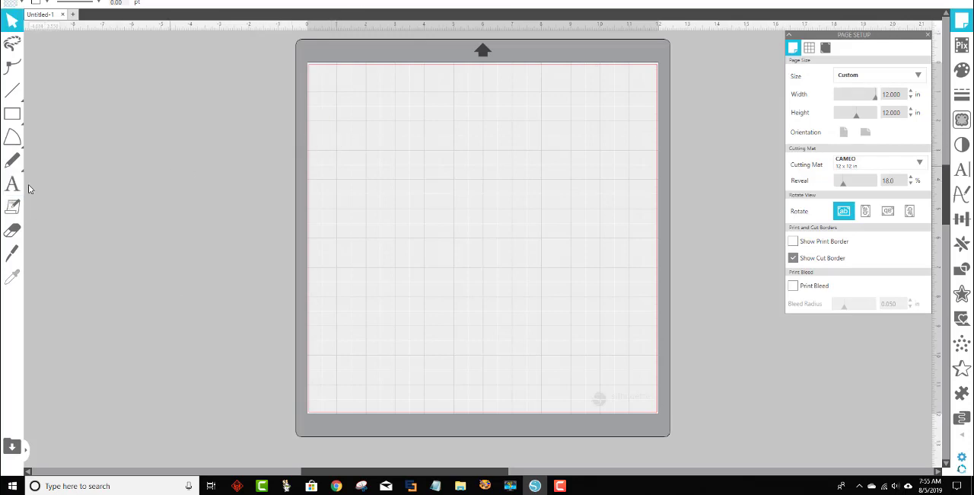
{"action": "left_click", "coordinate": [12, 184]}
{"action": "left_click", "coordinate": [334, 144]}
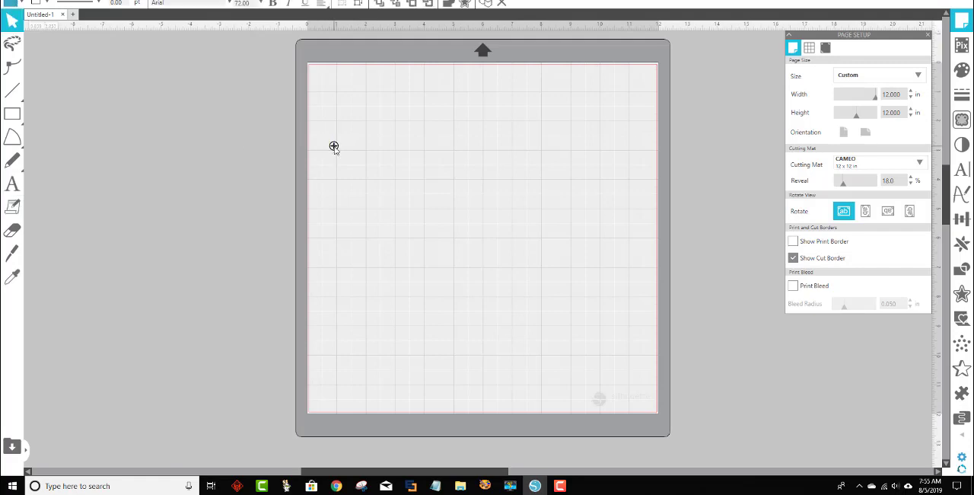
{"action": "type", "text": "a"}
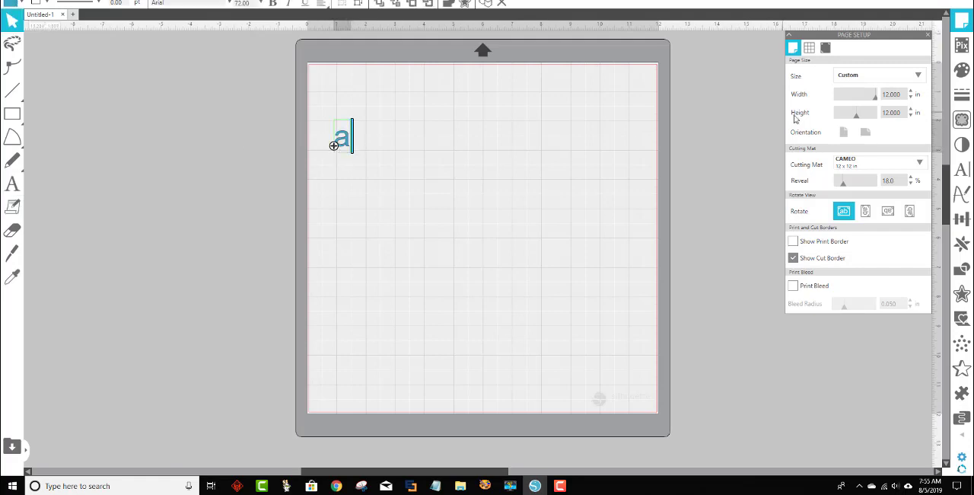
Change the font of the letter "a" to Shink in the text style settings.
{"action": "left_click", "coordinate": [963, 170]}
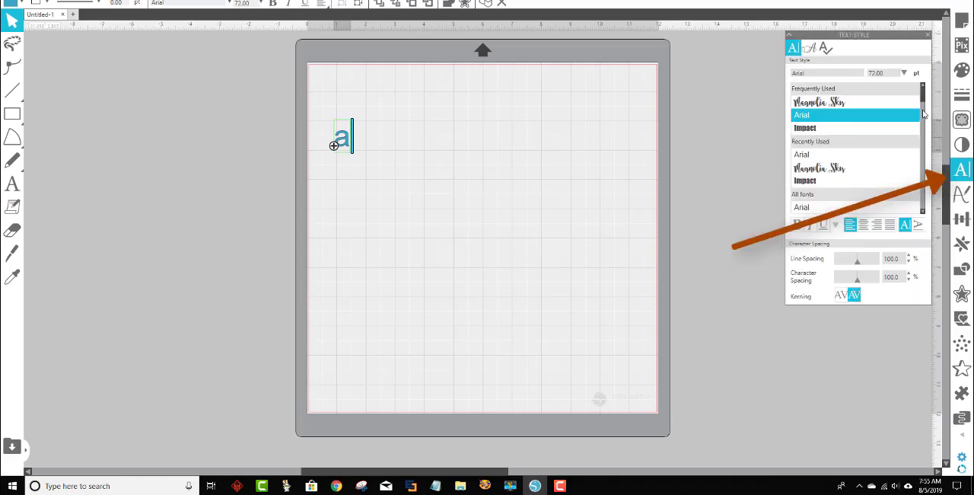
{"action": "left_click_drag", "start_coordinate": [924, 94], "coordinate": [926, 181]}
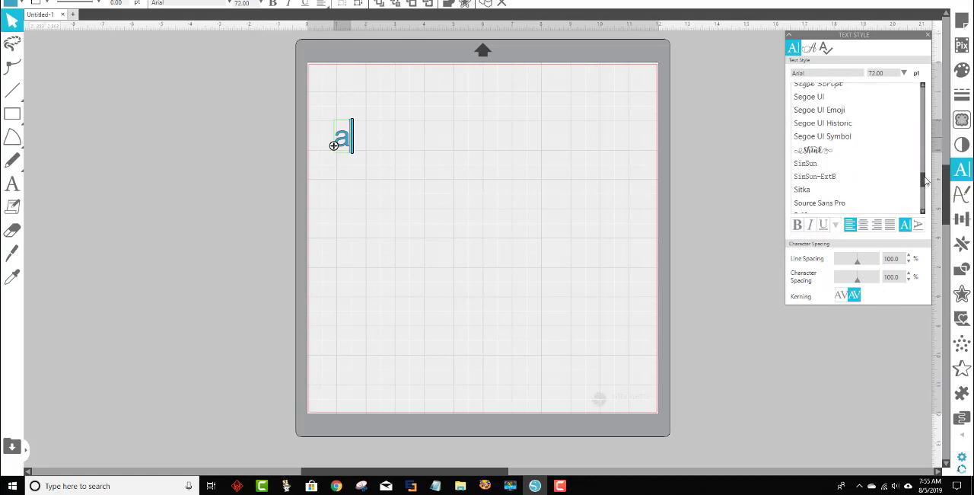
{"action": "left_click", "coordinate": [837, 153]}
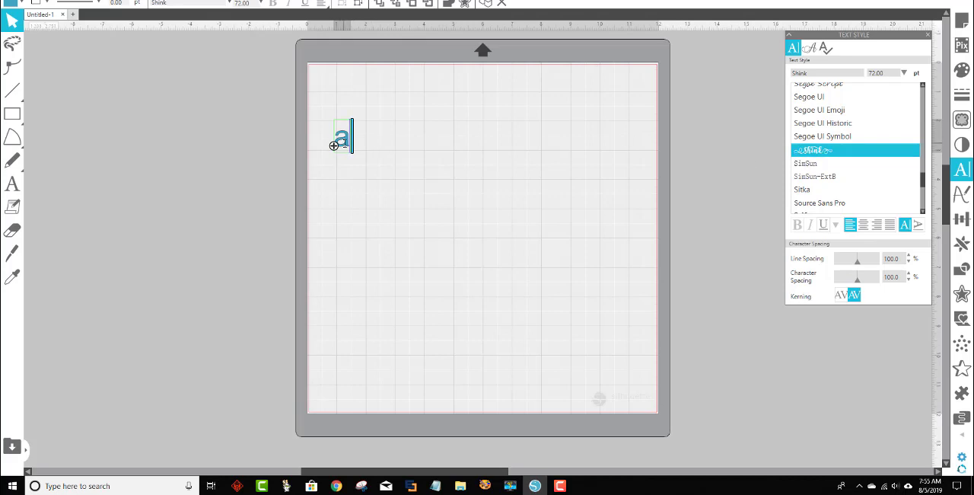
{"action": "double_click", "coordinate": [335, 146]}
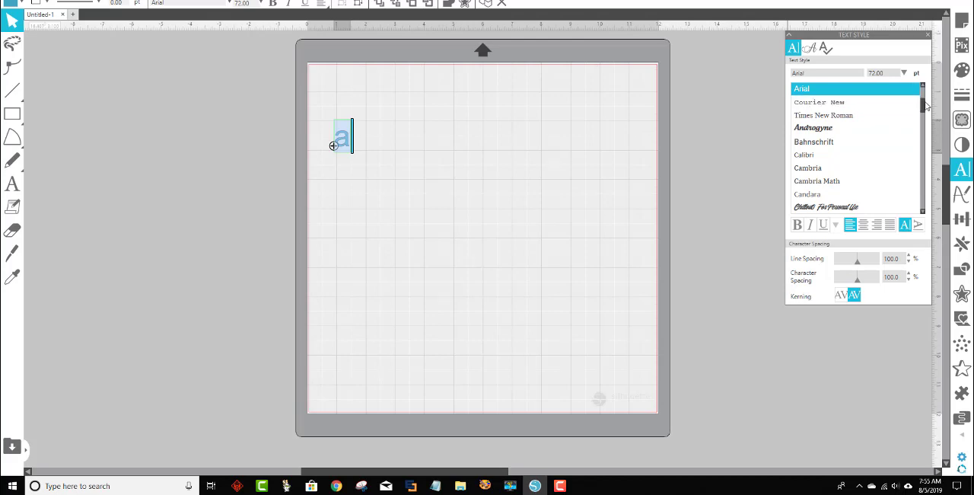
{"action": "left_click_drag", "start_coordinate": [922, 108], "coordinate": [930, 182]}
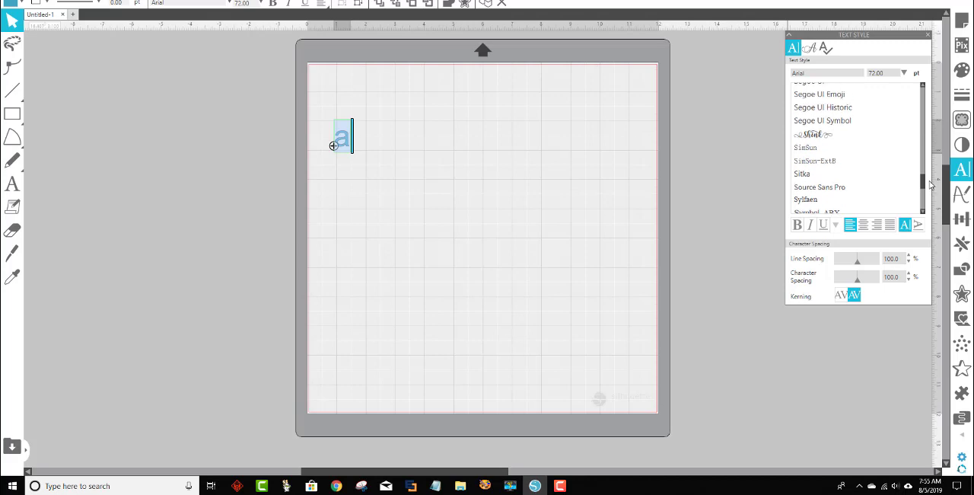
{"action": "left_click", "coordinate": [836, 136]}
{"action": "left_click", "coordinate": [511, 180]}
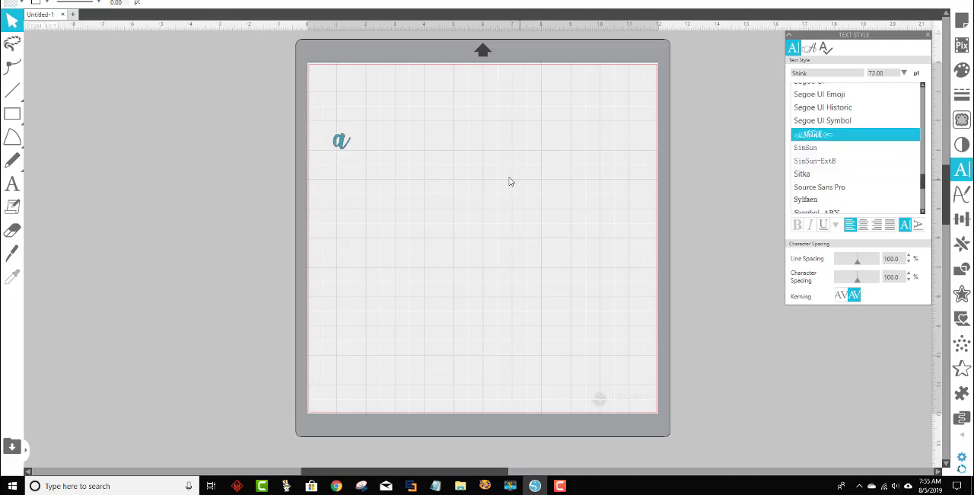
Enlarge the letter "a" to about 2.8 in wide and move it up toward the mat's upper edge.
{"action": "left_click", "coordinate": [342, 149]}
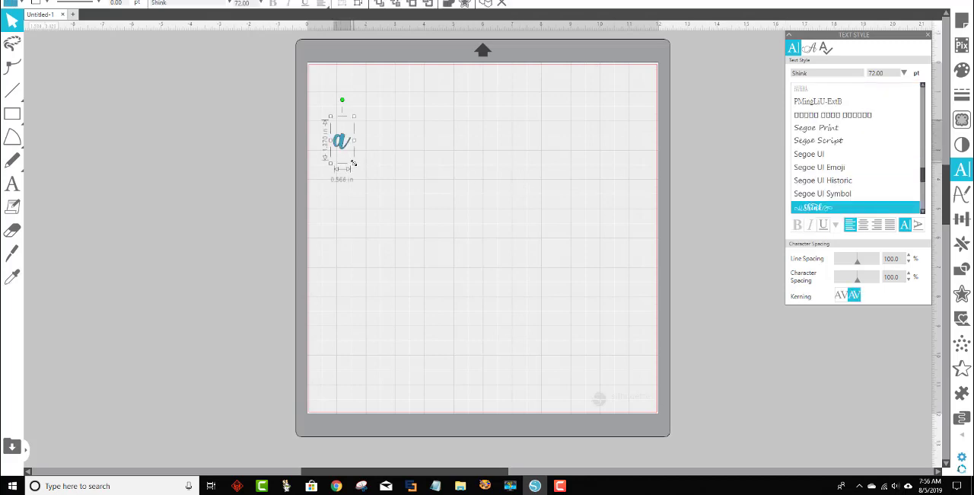
{"action": "left_click_drag", "start_coordinate": [353, 163], "coordinate": [517, 263]}
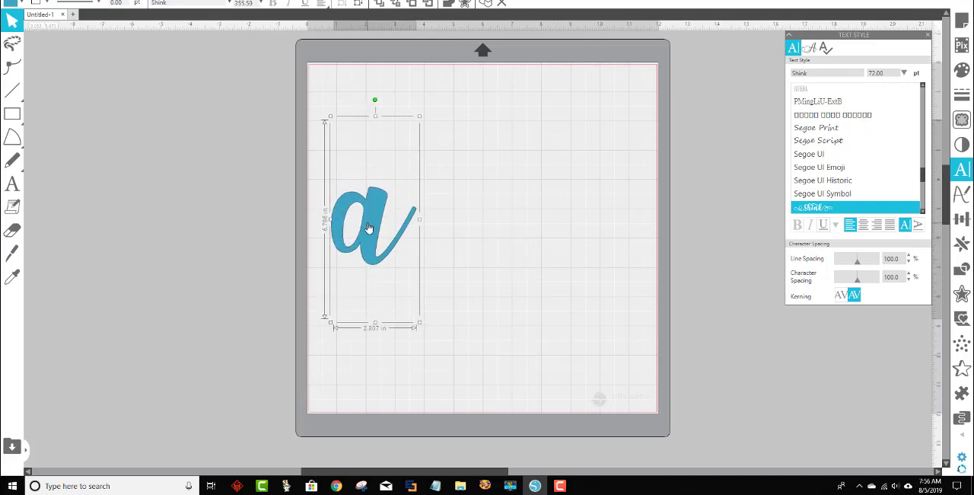
{"action": "left_click_drag", "start_coordinate": [367, 229], "coordinate": [368, 152]}
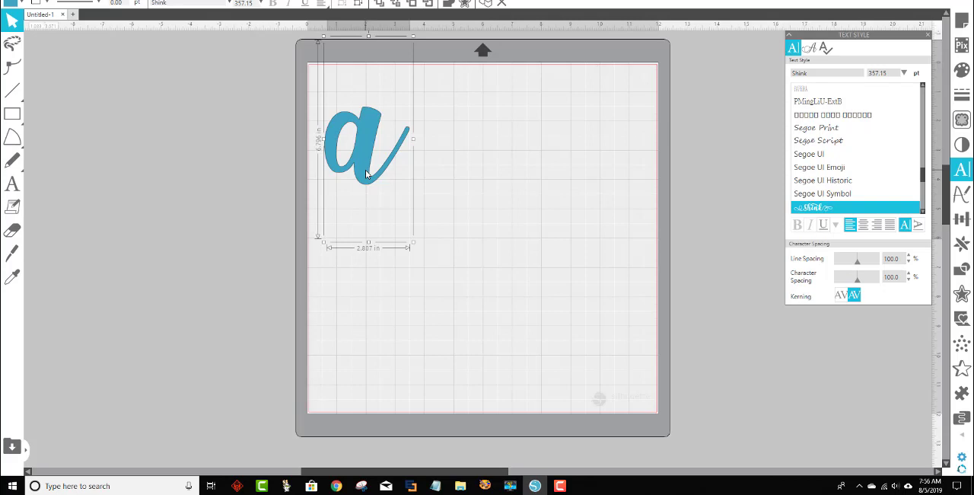
Delete the letter "a" and add a person's first name as 72 pt Arial text near the mat's upper-left corner.
{"action": "key", "text": "Delete"}
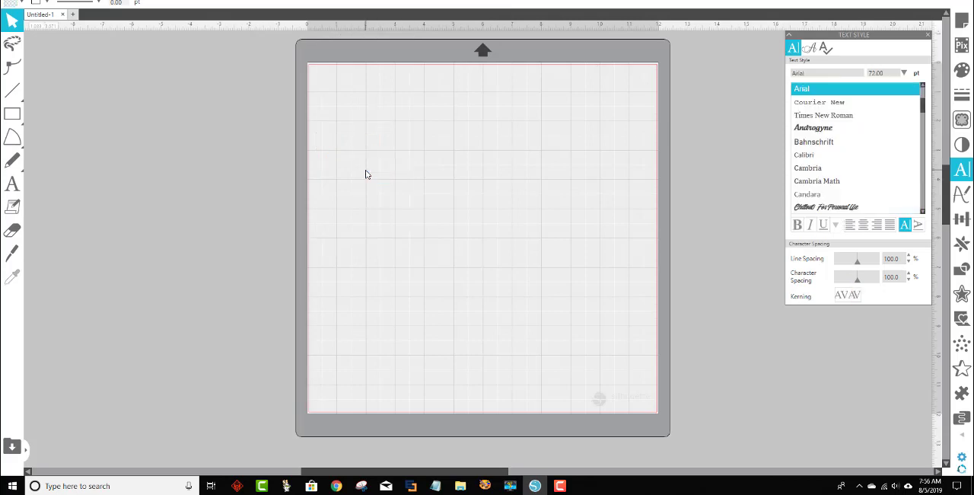
{"action": "left_click", "coordinate": [13, 187]}
{"action": "left_click", "coordinate": [342, 128]}
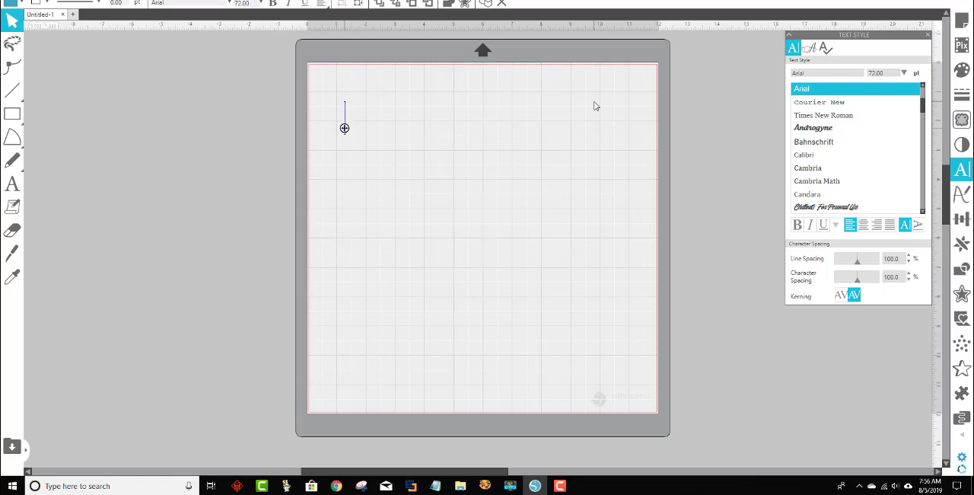
{"action": "type", "text": "PattyAnn"}
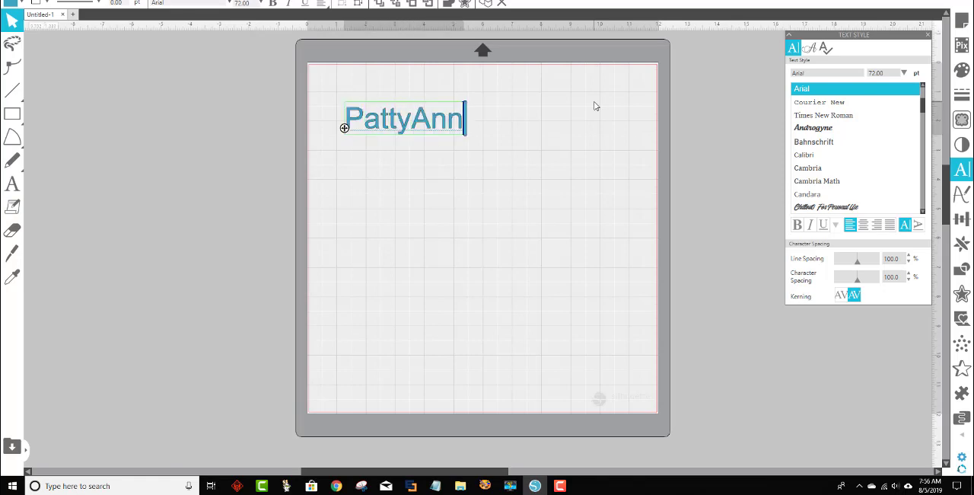
{"action": "type", "text": "e"}
{"action": "left_click", "coordinate": [570, 164]}
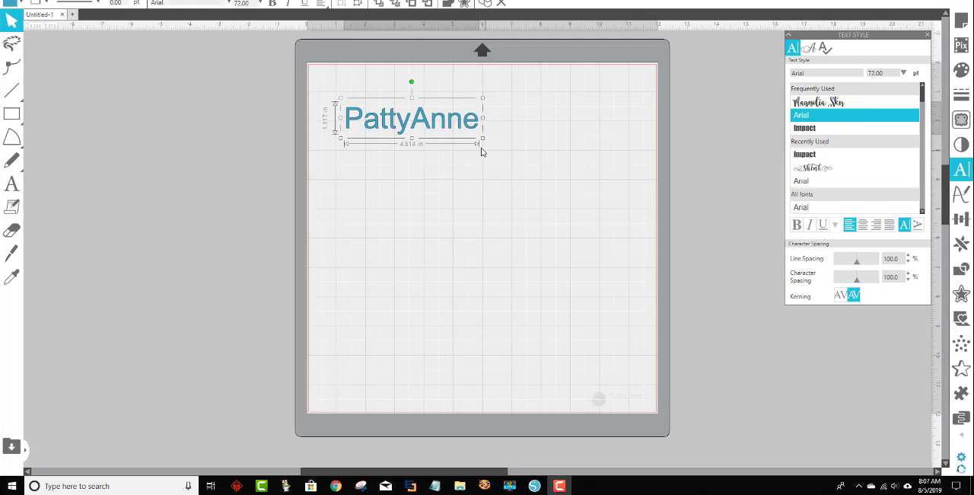
{"action": "left_click", "coordinate": [474, 142]}
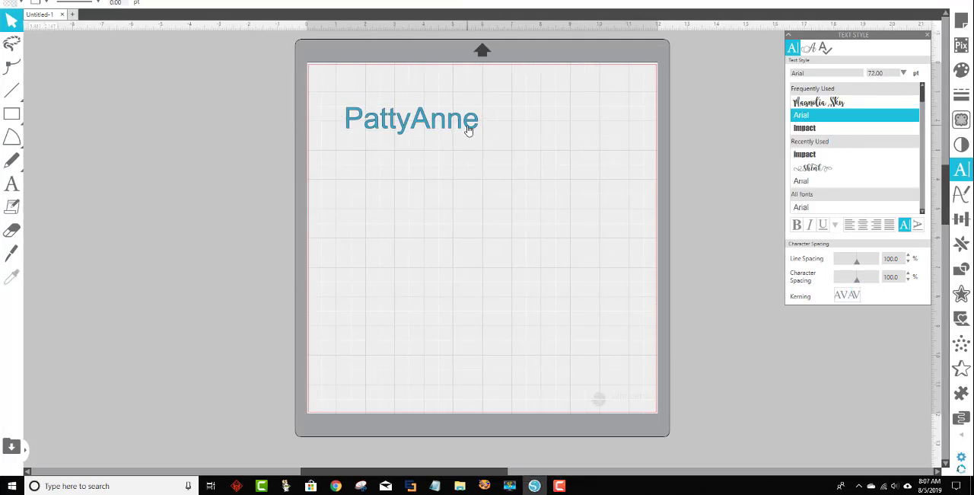
Try distorting the name text by narrowing it to about 3.6 in wide and stretching it to about 5.3 by 2.4 in.
{"action": "left_click", "coordinate": [469, 130]}
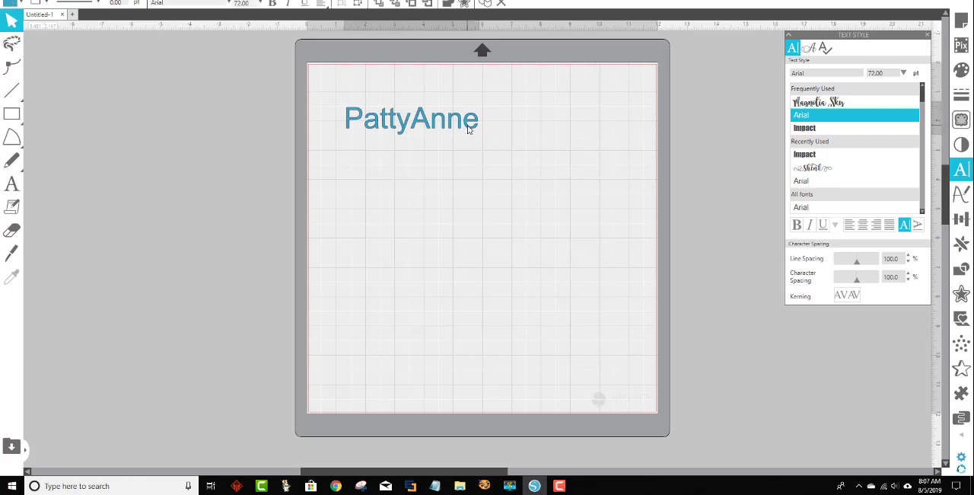
{"action": "left_click", "coordinate": [488, 185]}
{"action": "left_click", "coordinate": [467, 127]}
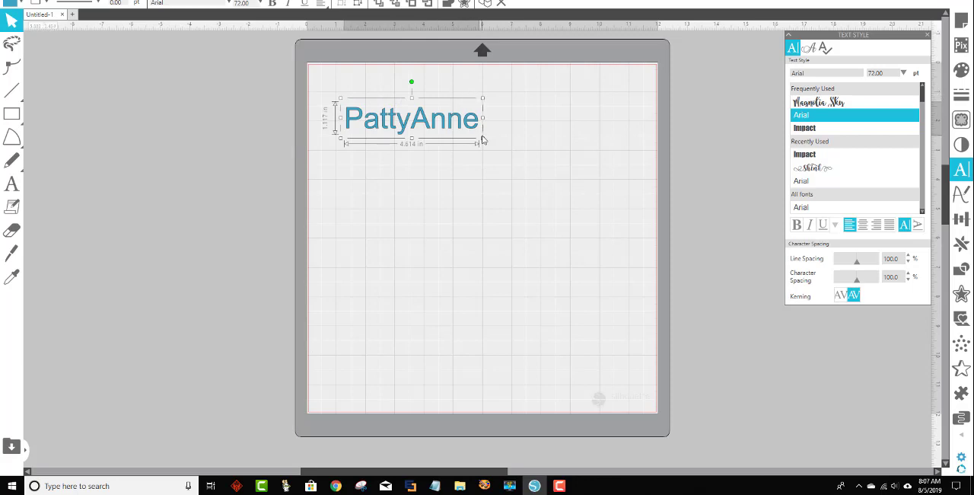
{"action": "left_click_drag", "start_coordinate": [484, 118], "coordinate": [455, 129]}
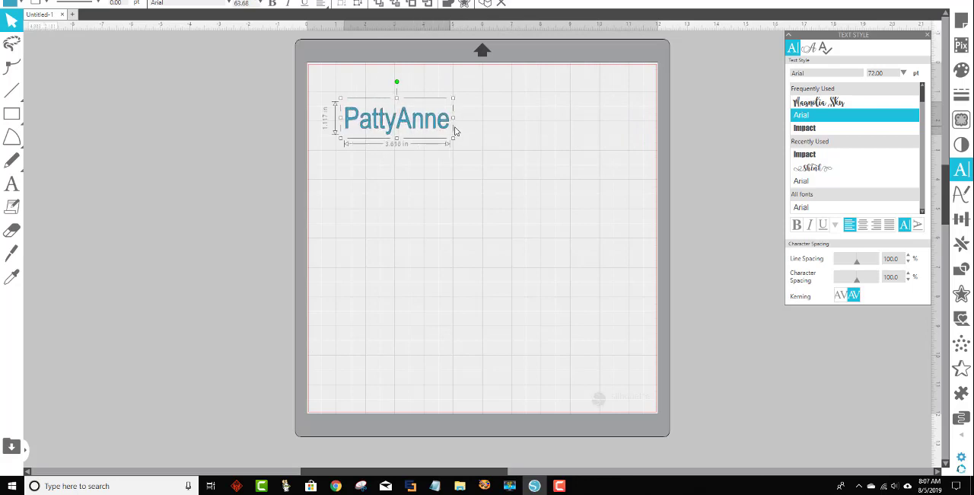
{"action": "left_click_drag", "start_coordinate": [397, 139], "coordinate": [482, 224]}
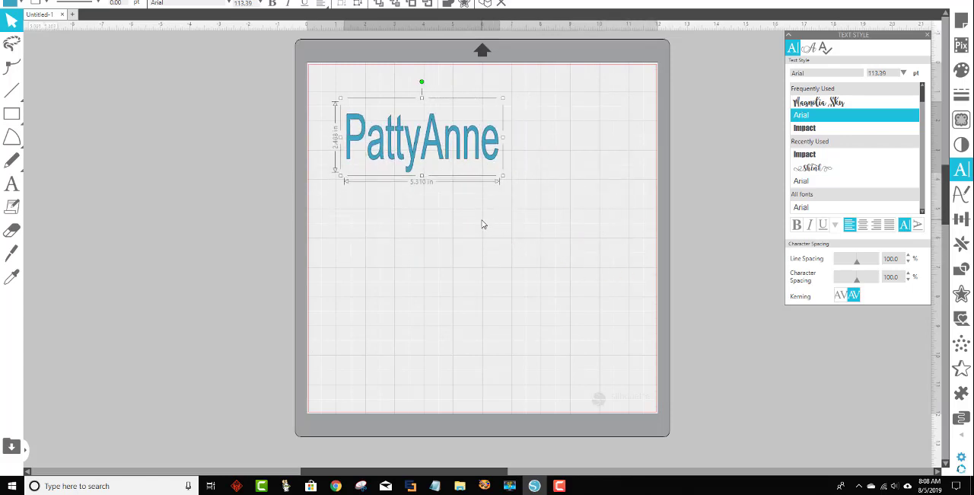
Undo the distorting size changes on the name text.
{"action": "key", "text": "ctrl+z"}
{"action": "key", "text": "ctrl+z"}
{"action": "key", "text": "ctrl+z"}
{"action": "key", "text": "ctrl+z"}
{"action": "key", "text": "ctrl+z"}
{"action": "key", "text": "ctrl+z"}
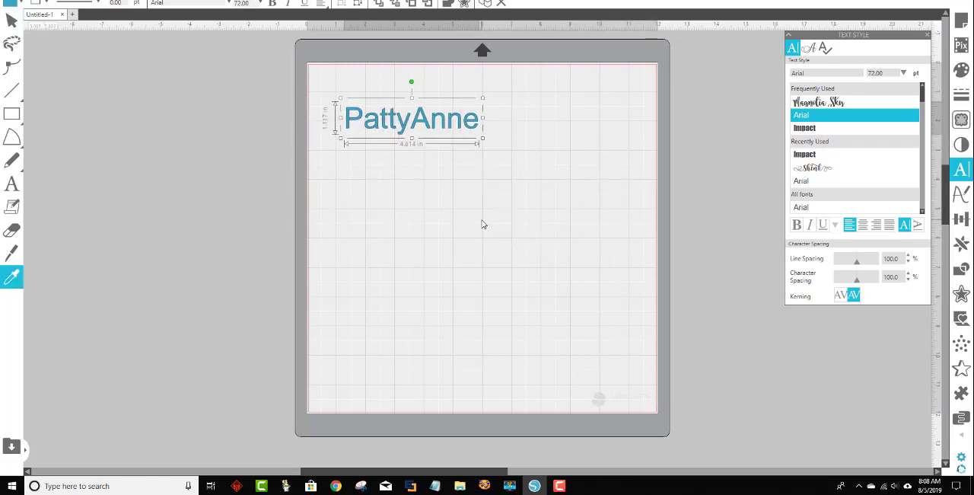
{"action": "key", "text": "ctrl+z"}
{"action": "left_click", "coordinate": [459, 163]}
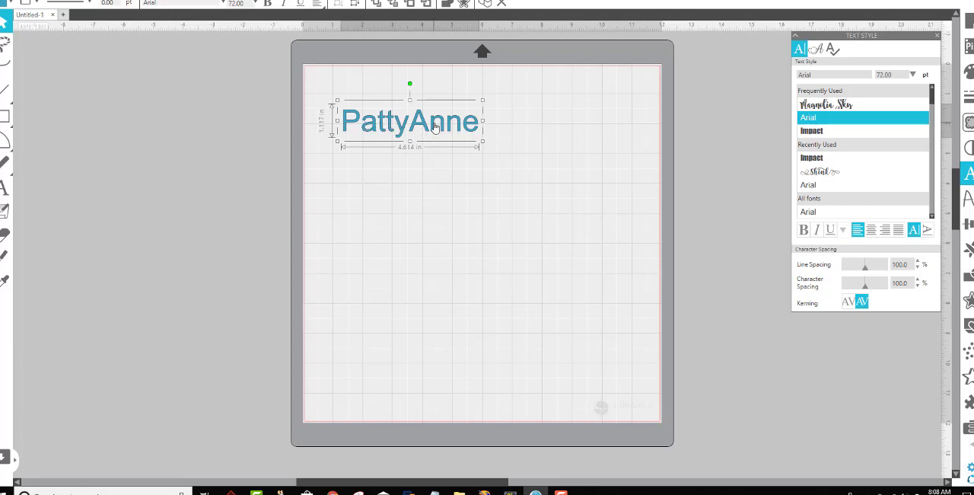
Scale the name text proportionally until it is about 4.84 in wide, at 75.58 pt.
{"action": "double_click", "coordinate": [242, 4]}
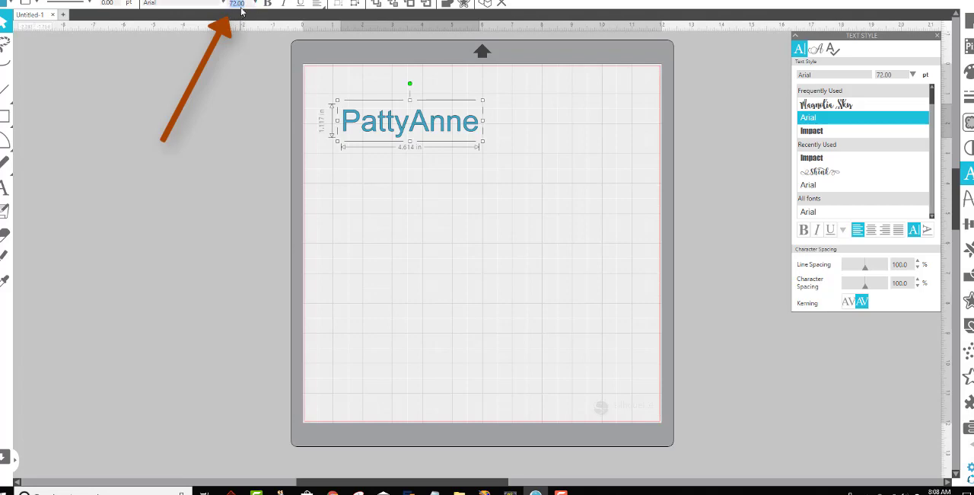
{"action": "left_click", "coordinate": [438, 181]}
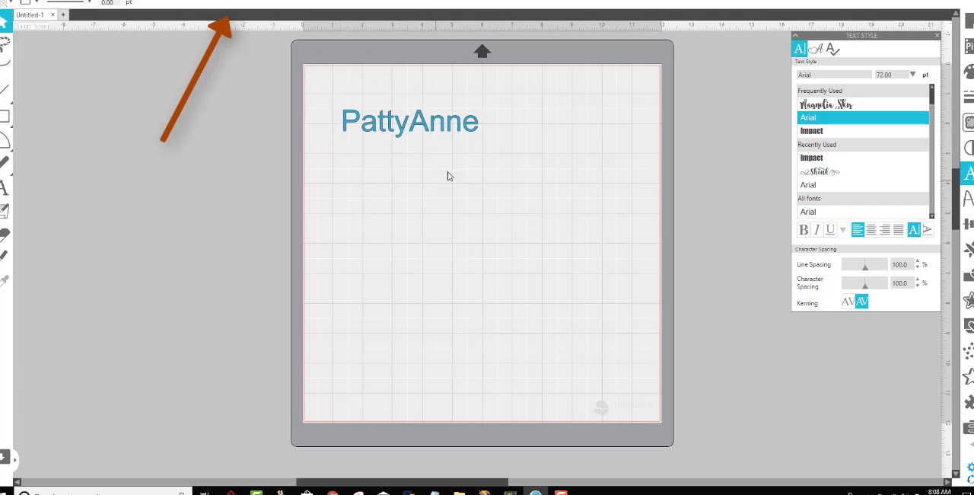
{"action": "left_click", "coordinate": [466, 135]}
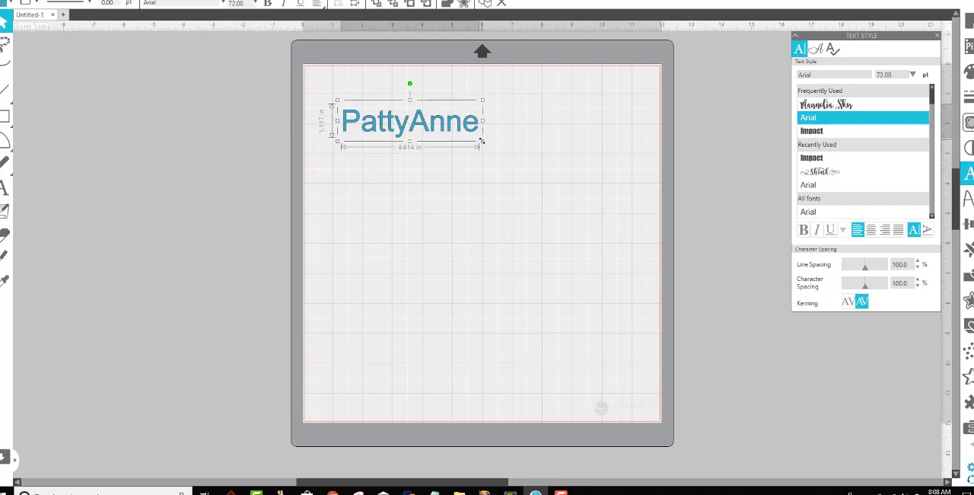
{"action": "left_click_drag", "start_coordinate": [482, 141], "coordinate": [583, 209]}
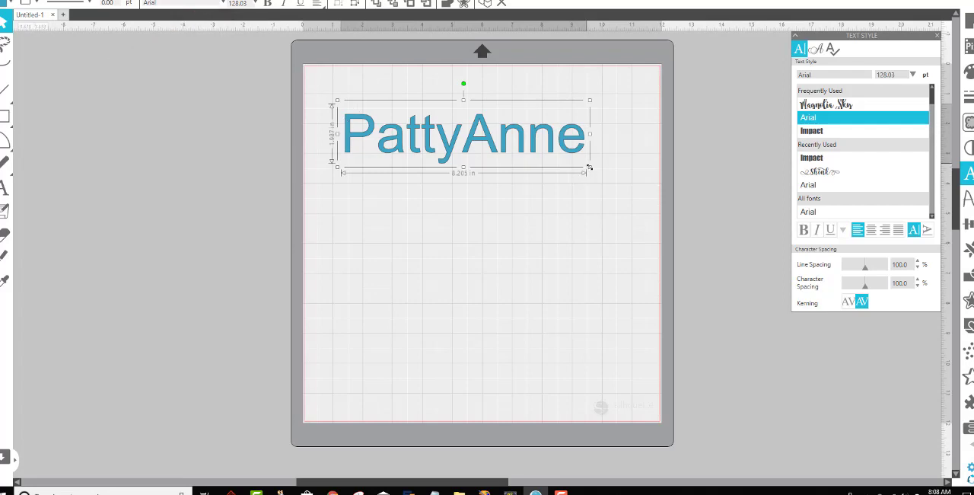
{"action": "left_click_drag", "start_coordinate": [590, 167], "coordinate": [501, 141]}
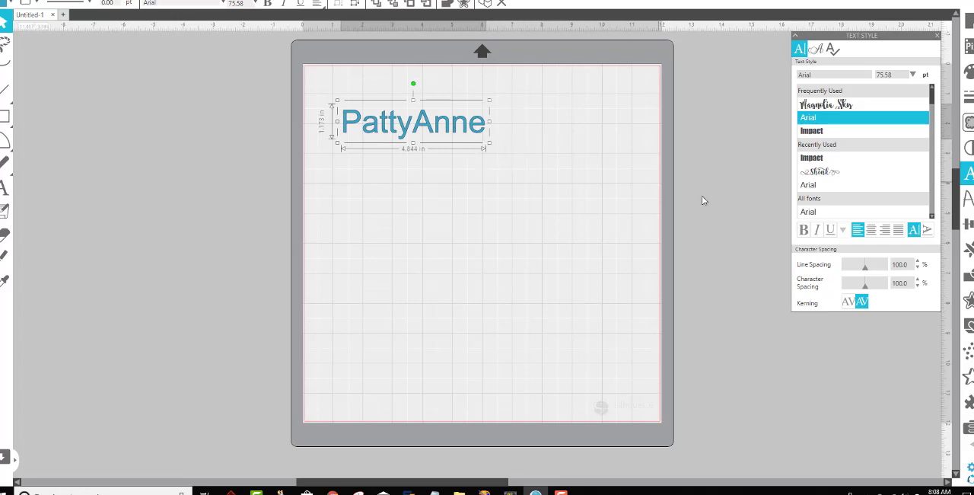
Apply bold, underline and italic styling to the name text.
{"action": "left_click", "coordinate": [805, 235]}
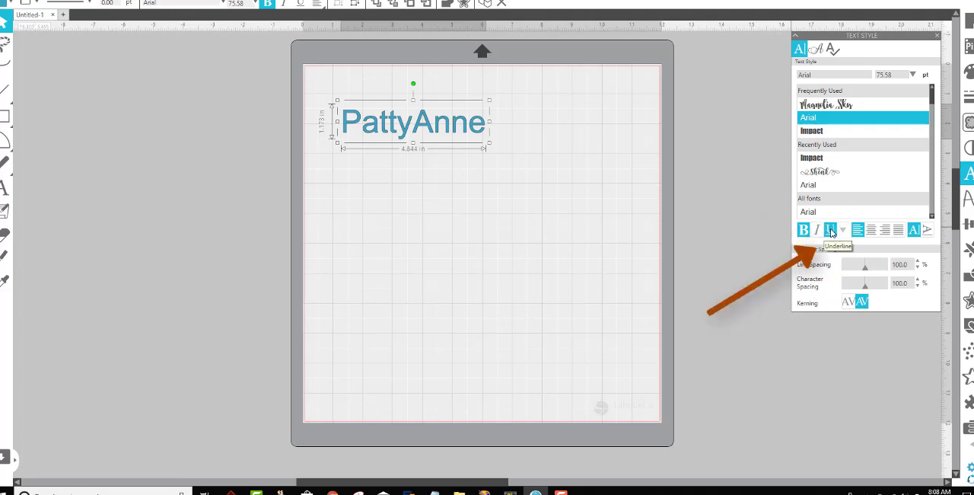
{"action": "left_click", "coordinate": [831, 229]}
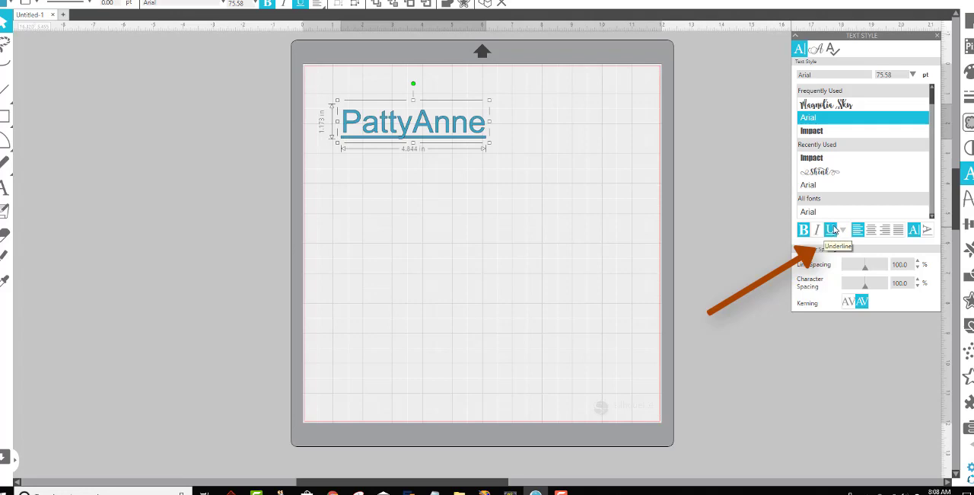
{"action": "left_click", "coordinate": [818, 230]}
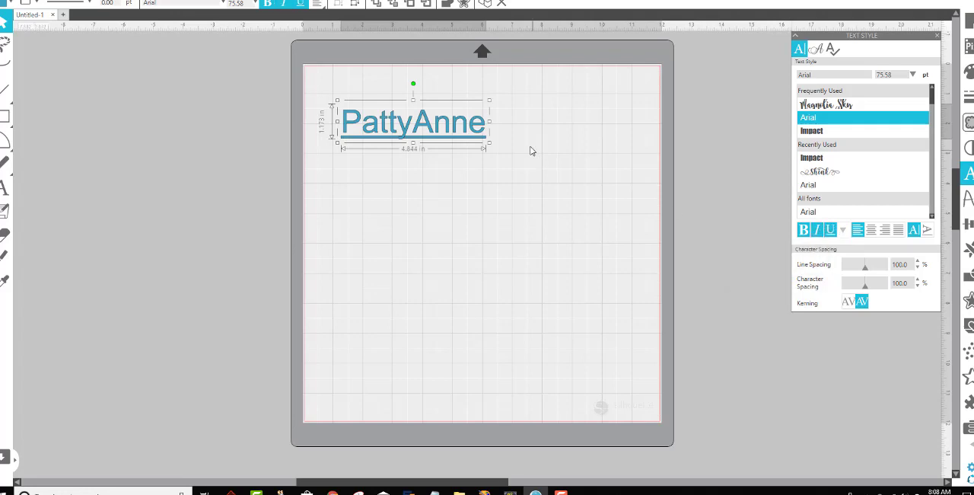
{"action": "left_click", "coordinate": [505, 137]}
{"action": "left_click", "coordinate": [443, 134]}
{"action": "left_click", "coordinate": [533, 222]}
{"action": "left_click", "coordinate": [452, 143]}
{"action": "double_click", "coordinate": [450, 138]}
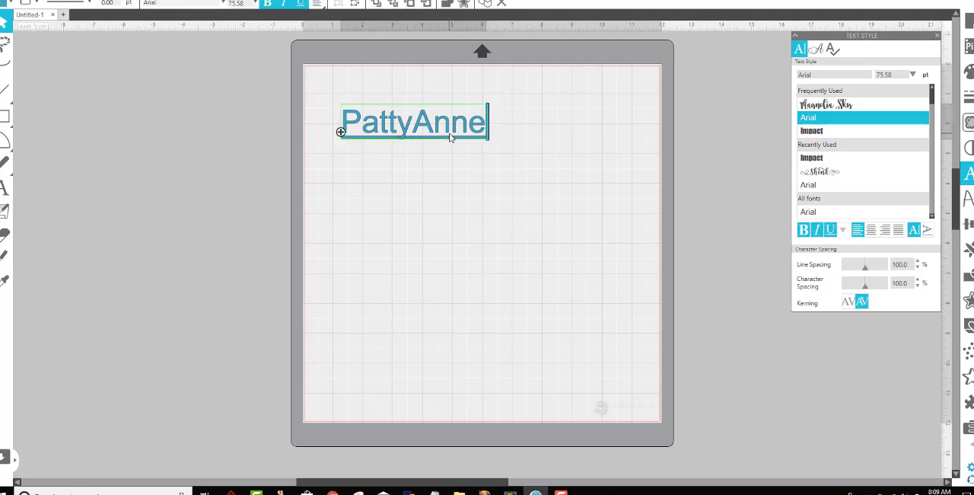
{"action": "left_click_drag", "start_coordinate": [490, 127], "coordinate": [341, 131]}
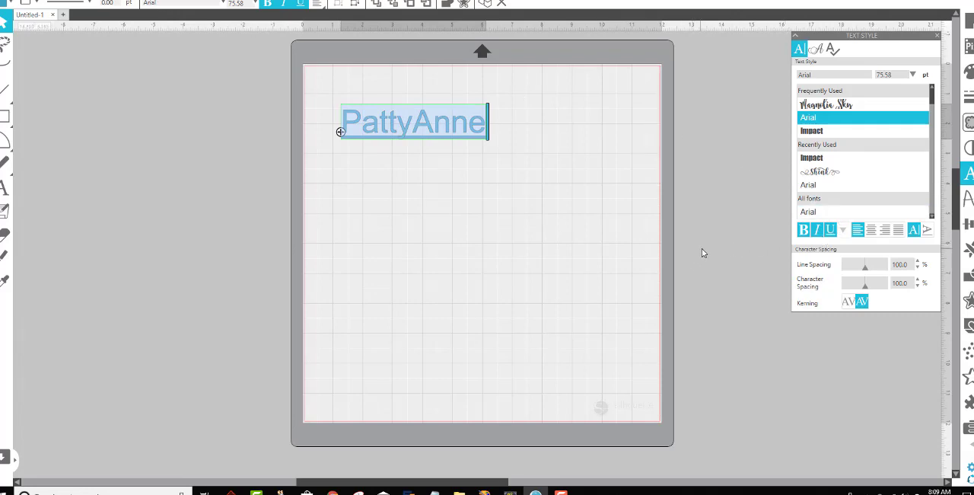
{"action": "left_click", "coordinate": [504, 173]}
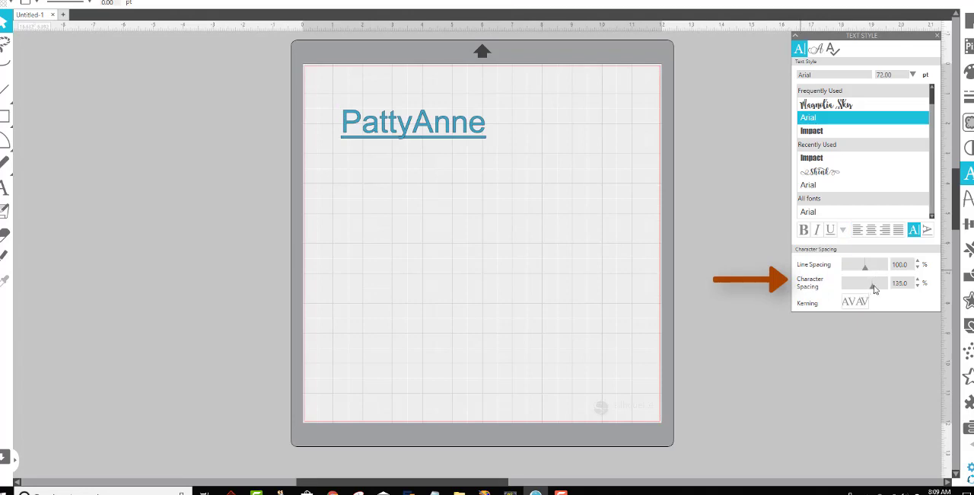
Try a tighter character spacing of 75% on all the name's characters and restore it to 100%.
{"action": "left_click_drag", "start_coordinate": [879, 287], "coordinate": [863, 289]}
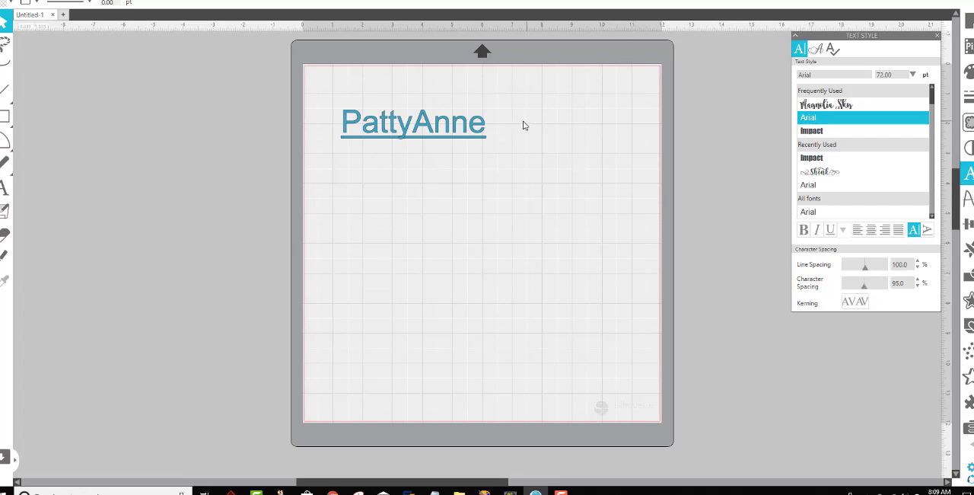
{"action": "double_click", "coordinate": [478, 133]}
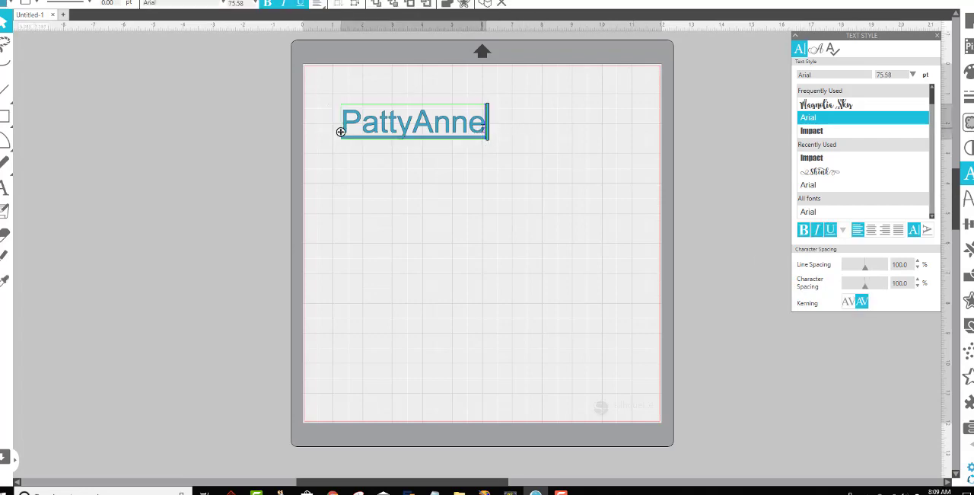
{"action": "left_click_drag", "start_coordinate": [481, 133], "coordinate": [344, 146]}
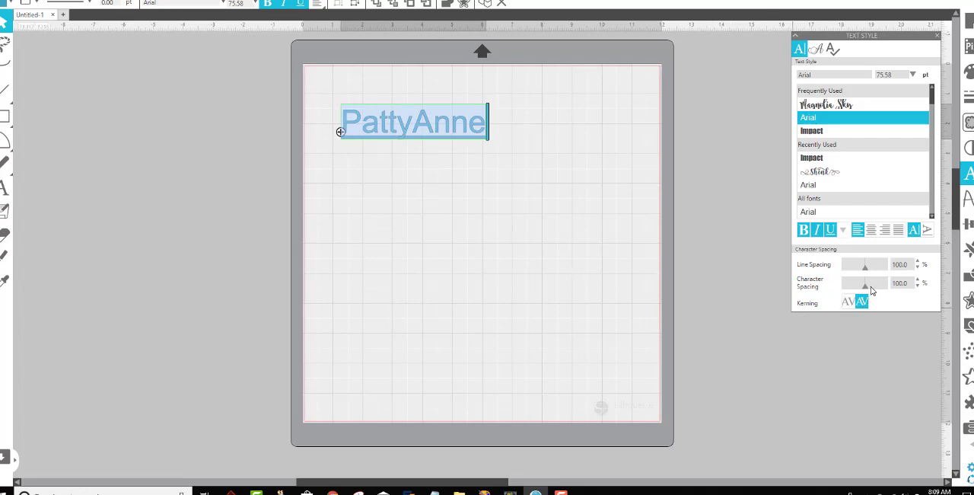
{"action": "mouse_move", "coordinate": [872, 290]}
{"action": "left_mouse_down"}
{"action": "mouse_move", "coordinate": [883, 288]}
{"action": "mouse_move", "coordinate": [862, 293]}
{"action": "left_mouse_up"}
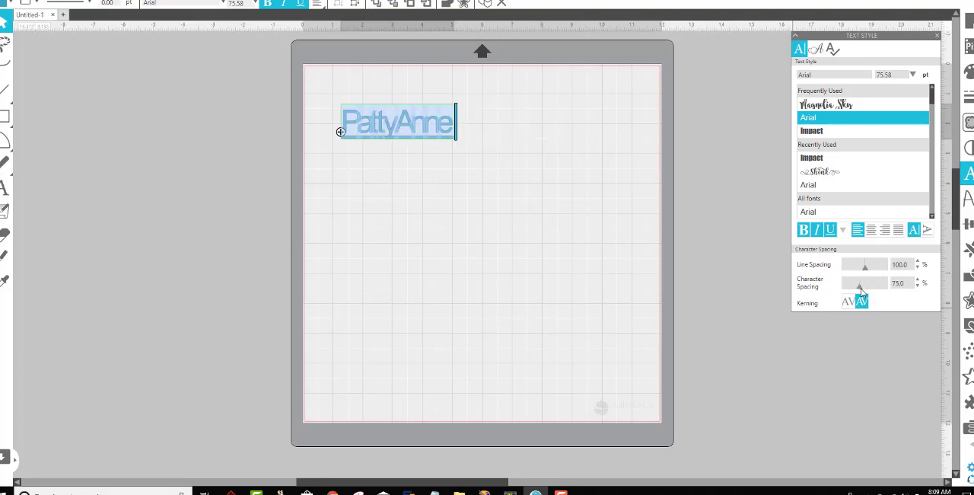
{"action": "left_click", "coordinate": [867, 290]}
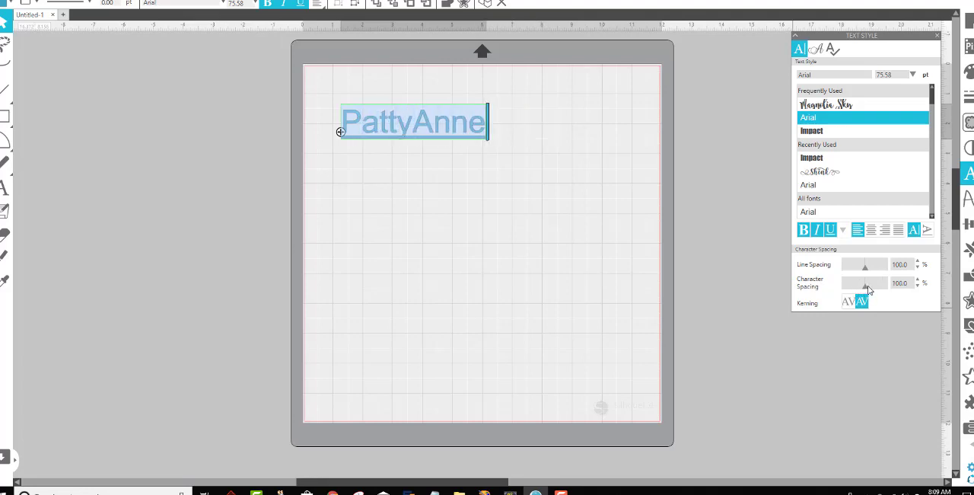
{"action": "left_click", "coordinate": [593, 226]}
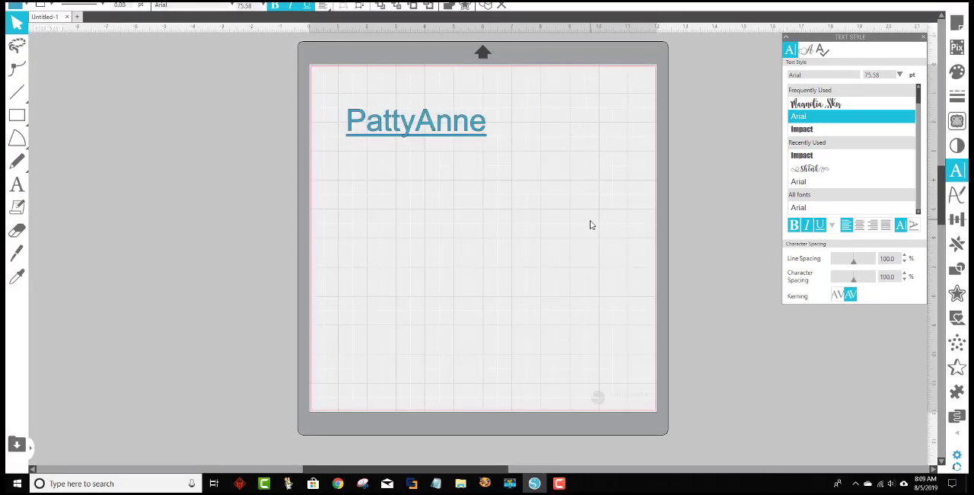
Try the vertical orientation on the name text, remove its underline and return it to horizontal.
{"action": "left_click", "coordinate": [467, 131]}
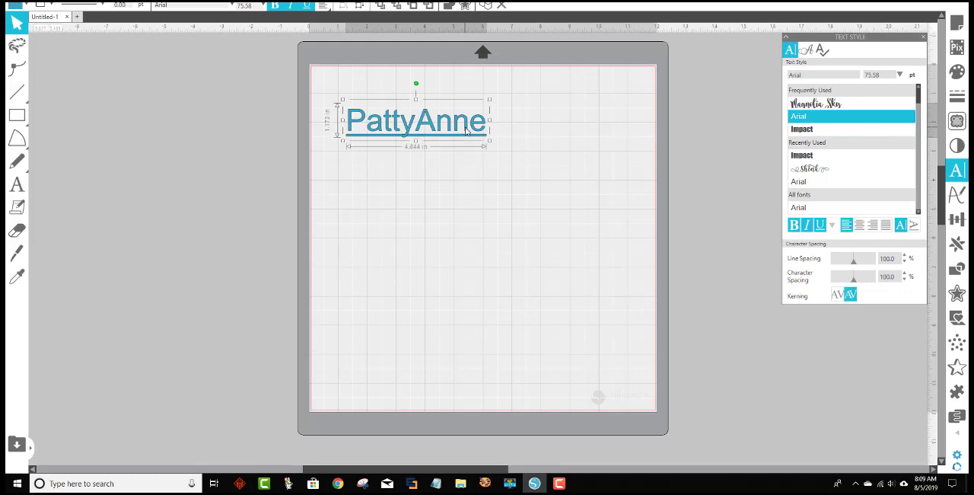
{"action": "left_click", "coordinate": [915, 230]}
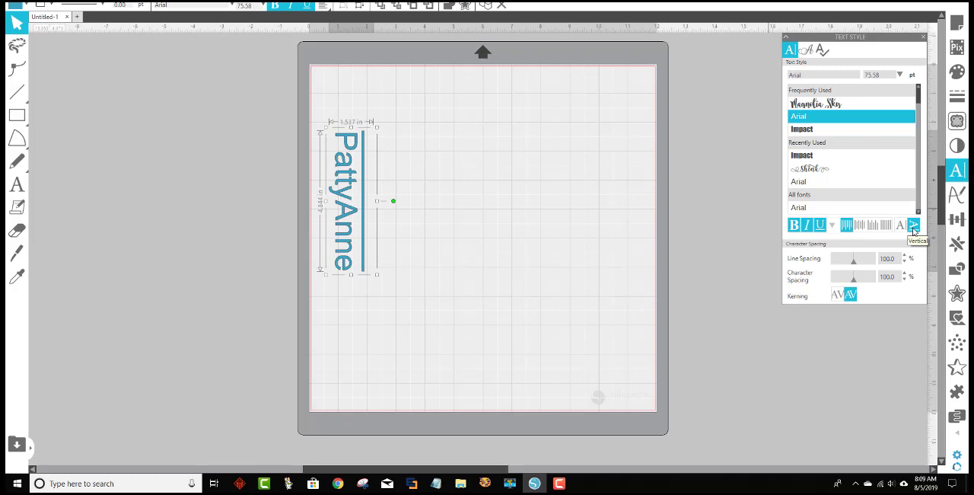
{"action": "left_click", "coordinate": [822, 226]}
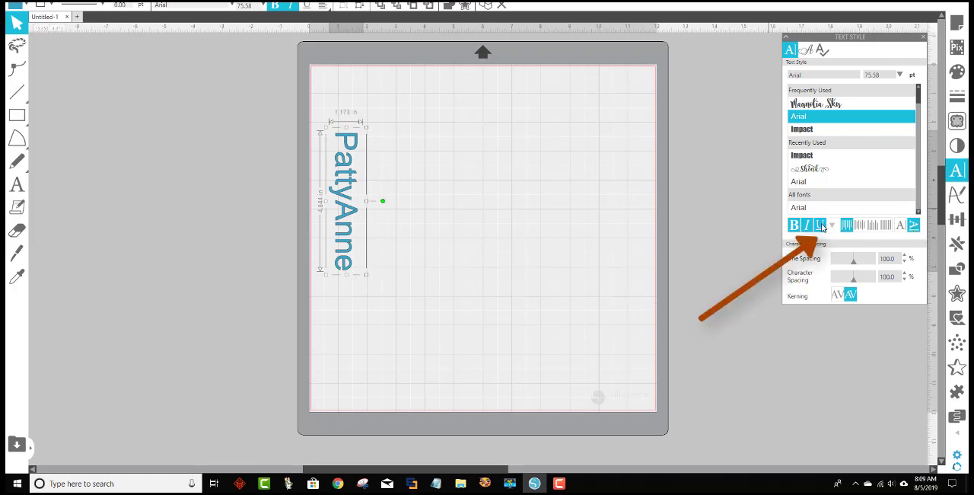
{"action": "left_click", "coordinate": [904, 228]}
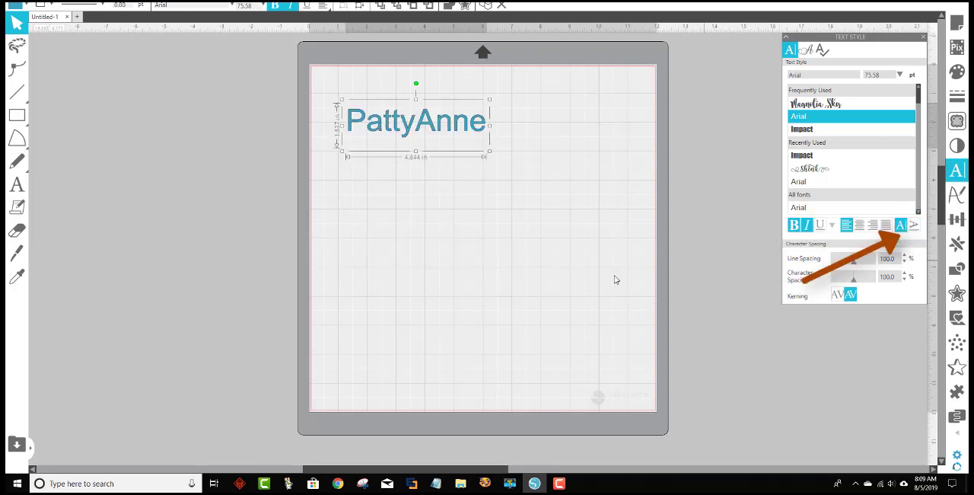
Add a second line reading "Silhouette" below the name in the same text object.
{"action": "left_click", "coordinate": [409, 213]}
{"action": "double_click", "coordinate": [469, 130]}
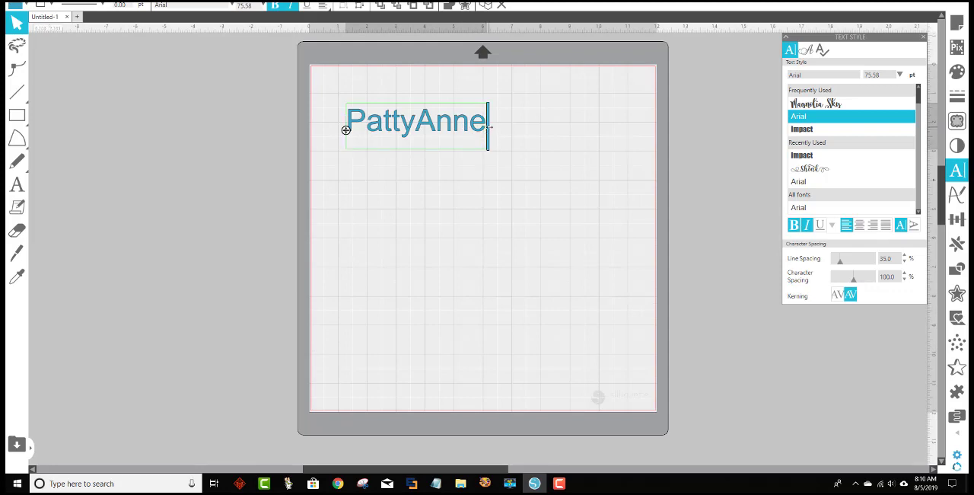
{"action": "key", "text": "Return"}
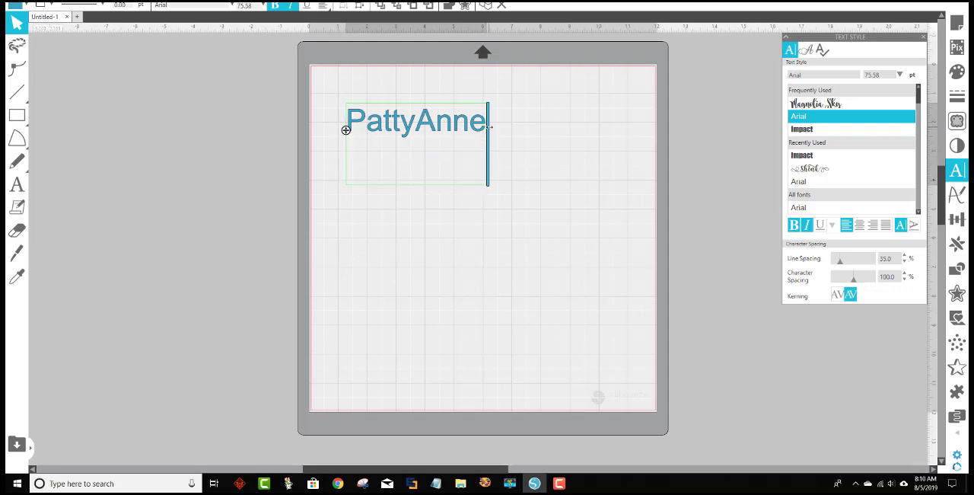
{"action": "type", "text": "Silhouett"}
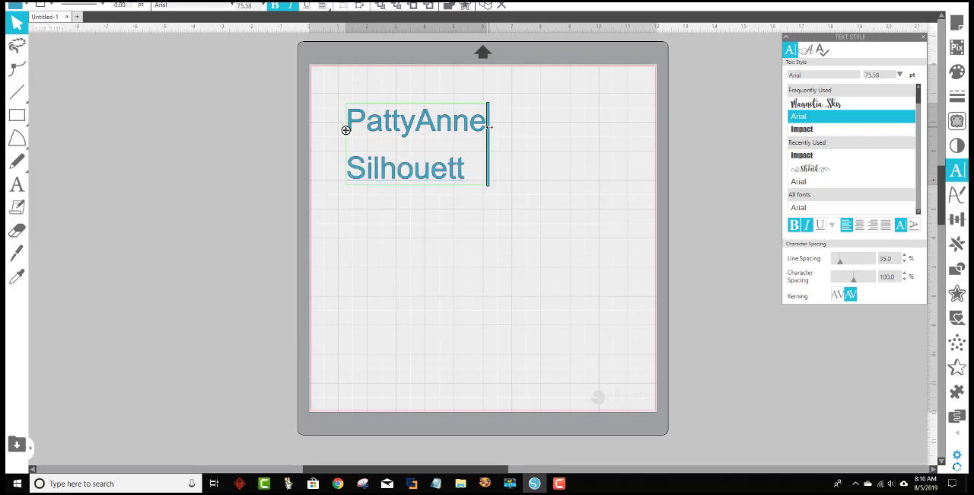
{"action": "type", "text": "e"}
{"action": "left_click", "coordinate": [431, 199]}
Set the two-line text's line spacing to 25% and its character spacing to 125%.
{"action": "double_click", "coordinate": [471, 175]}
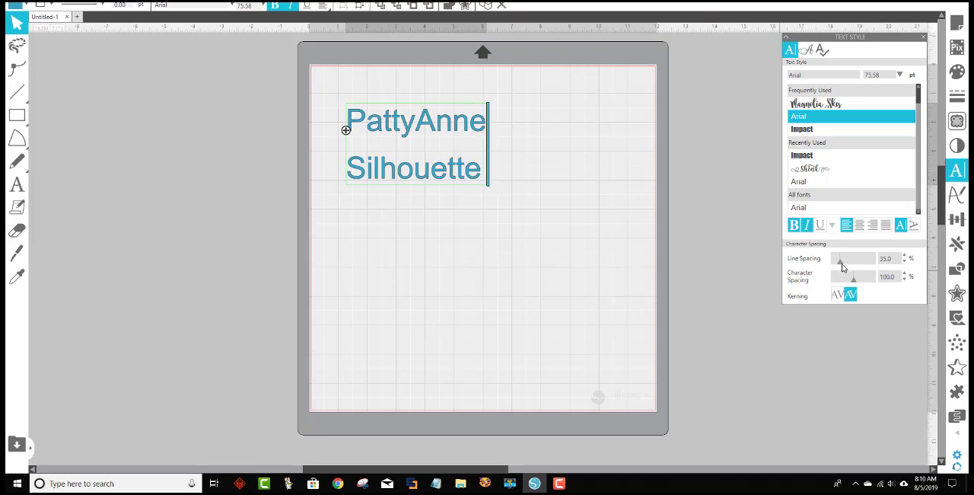
{"action": "left_click_drag", "start_coordinate": [840, 262], "coordinate": [861, 283]}
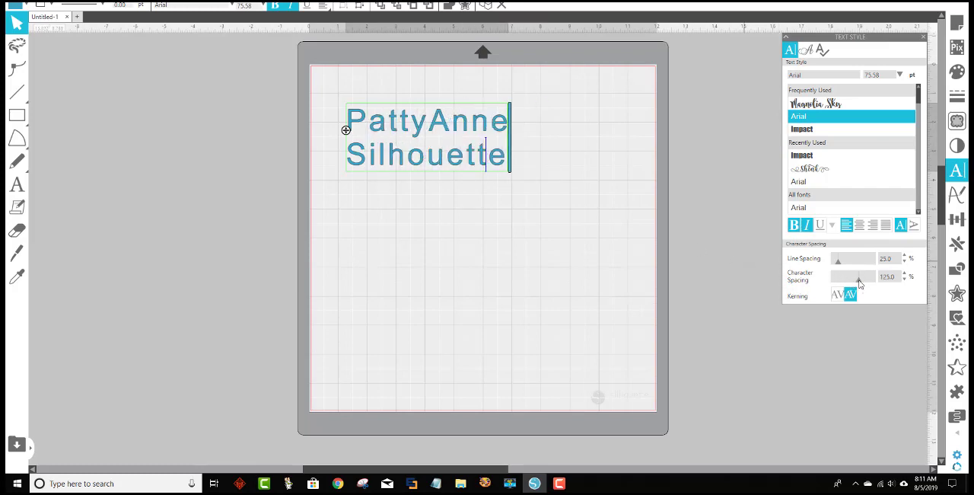
Change the two-line text to vertical orientation and move it inward so it lies fully within the mat's cutting area.
{"action": "left_click", "coordinate": [914, 226]}
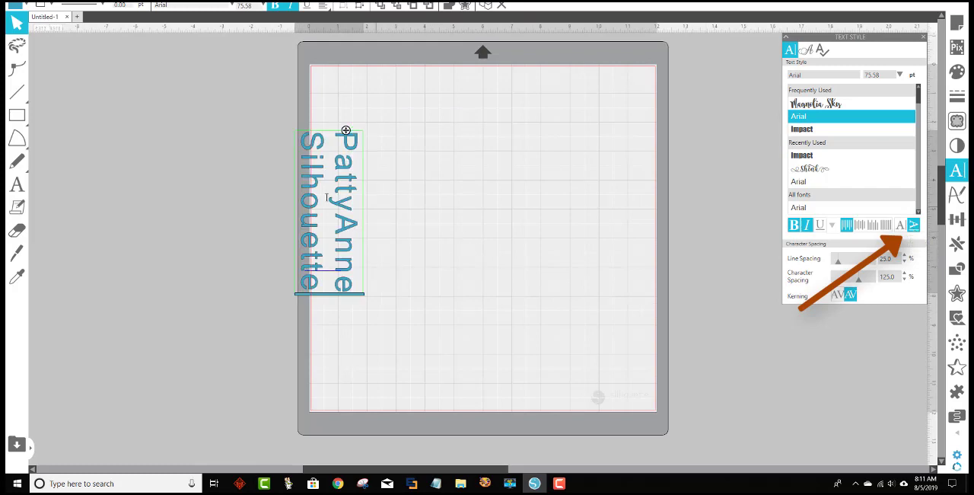
{"action": "left_click_drag", "start_coordinate": [347, 131], "coordinate": [427, 110]}
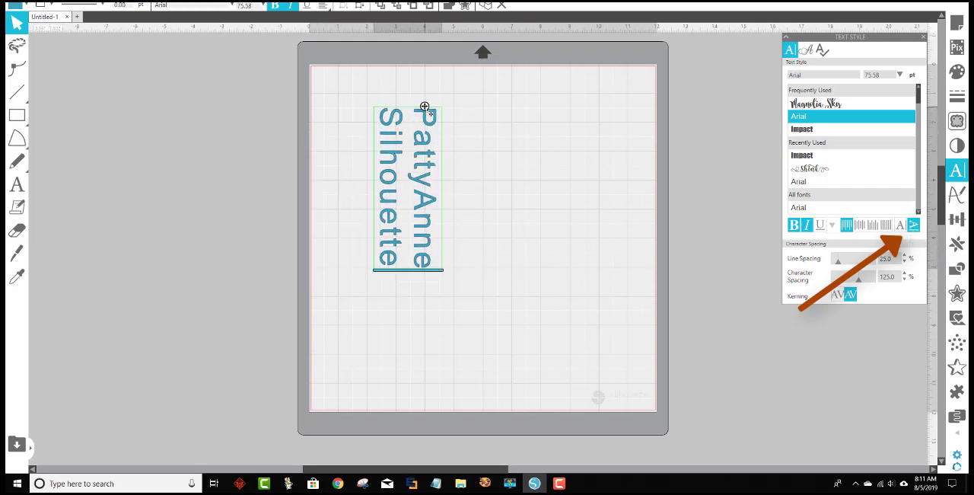
{"action": "left_click", "coordinate": [522, 216]}
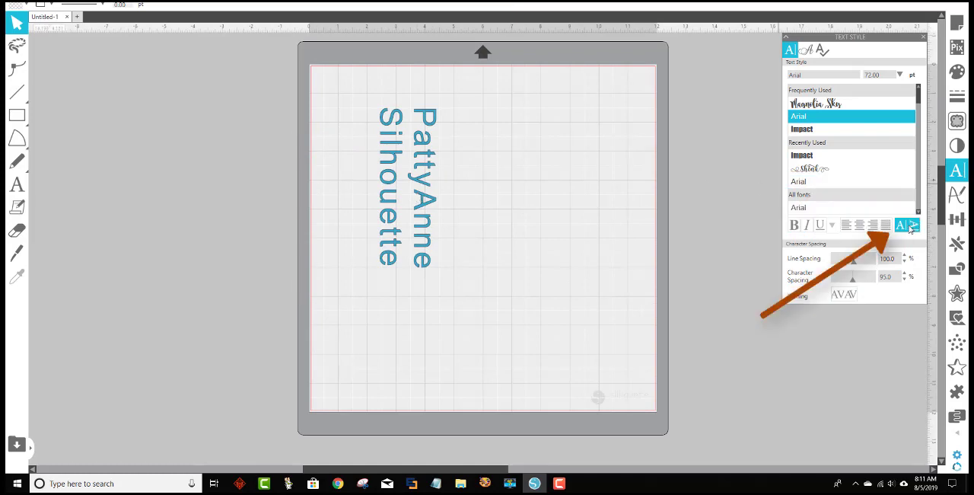
Return the two-line text to horizontal orientation and move it toward the mat's left side.
{"action": "left_click", "coordinate": [424, 206]}
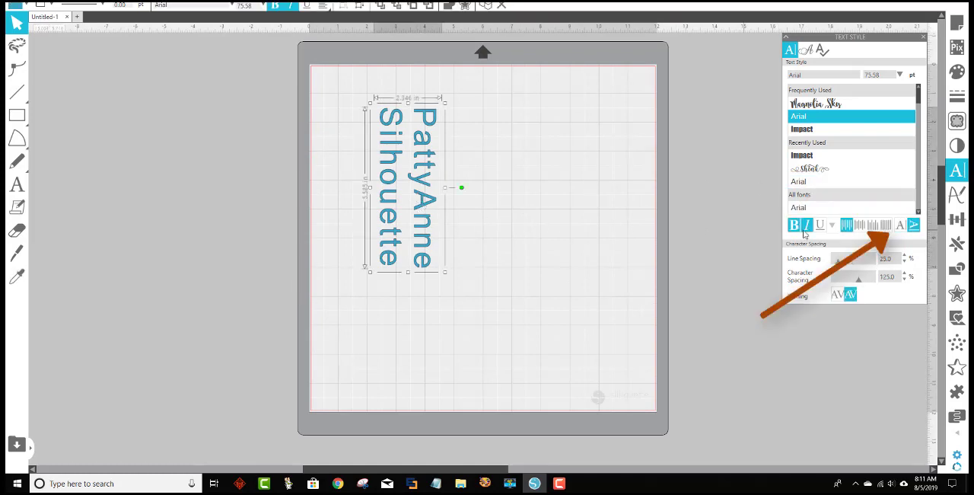
{"action": "left_click", "coordinate": [901, 227]}
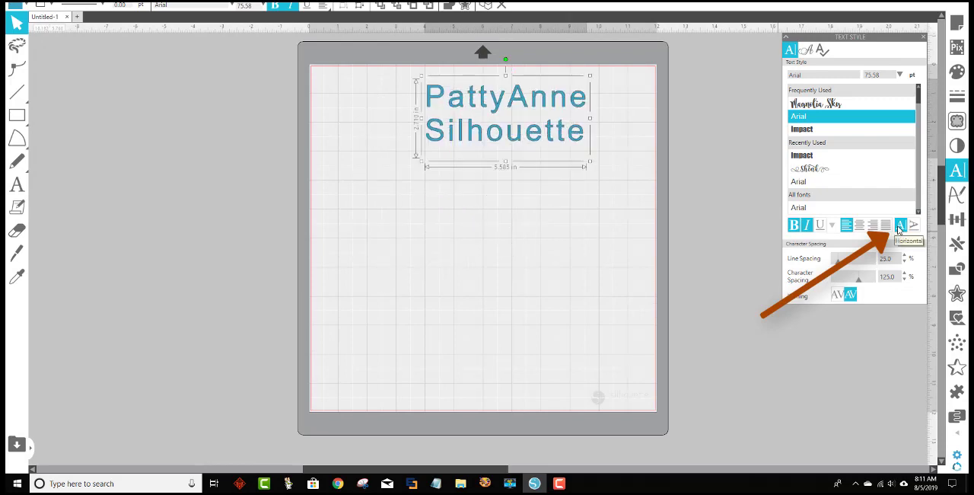
{"action": "left_click_drag", "start_coordinate": [484, 107], "coordinate": [405, 149]}
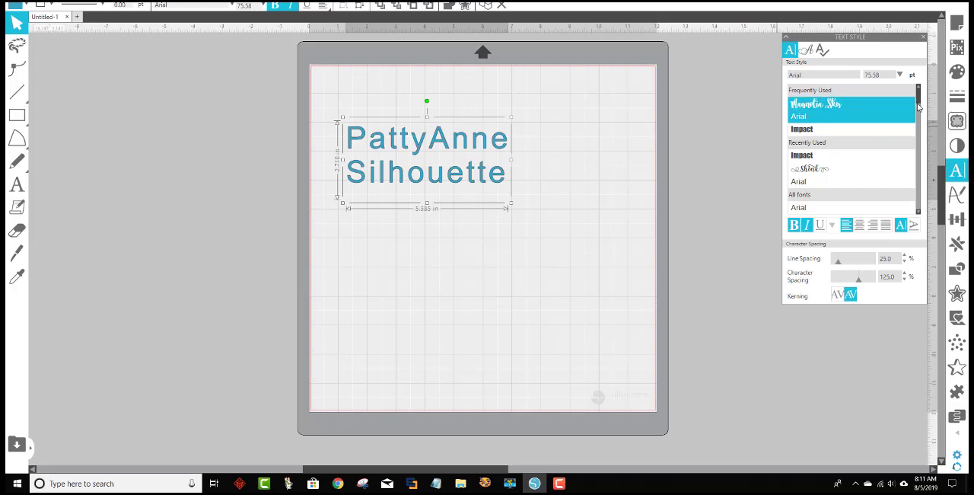
Change the two-line text's font to Shink and set its character spacing to 90%.
{"action": "left_click_drag", "start_coordinate": [918, 104], "coordinate": [918, 110]}
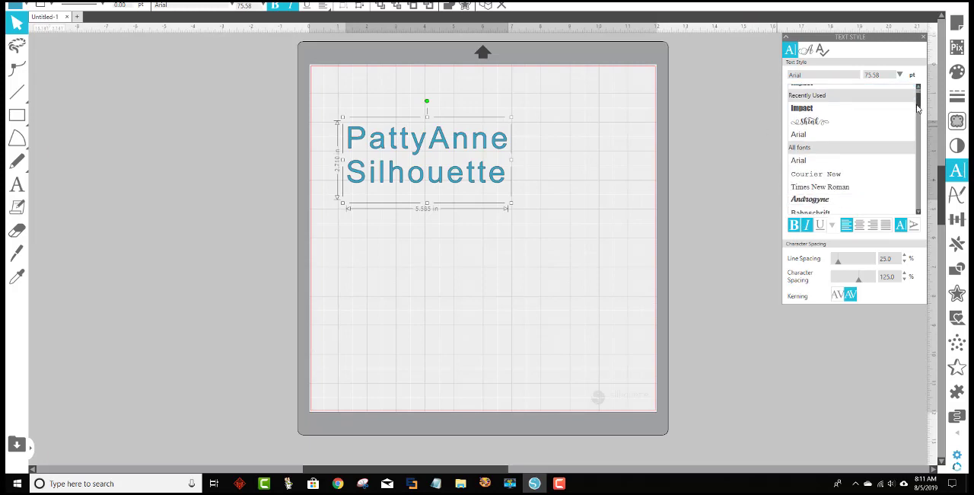
{"action": "left_click", "coordinate": [811, 123]}
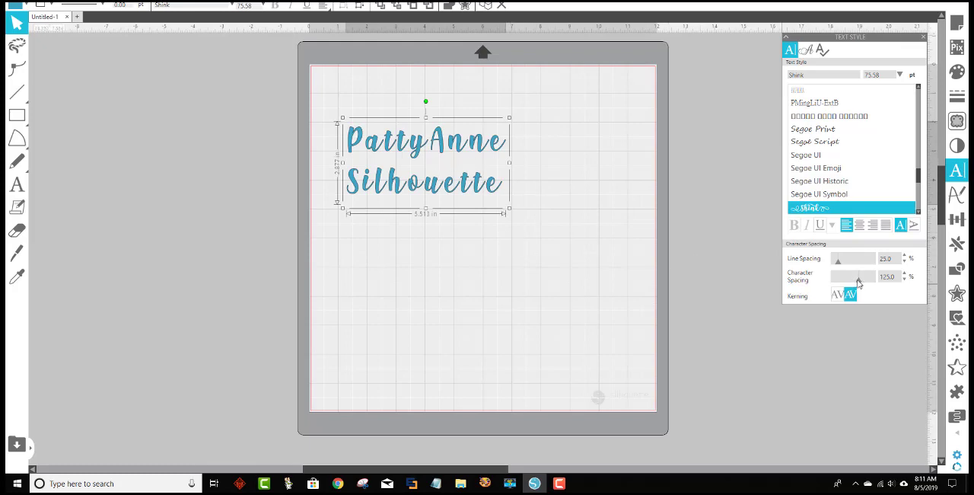
{"action": "left_click_drag", "start_coordinate": [856, 282], "coordinate": [853, 282]}
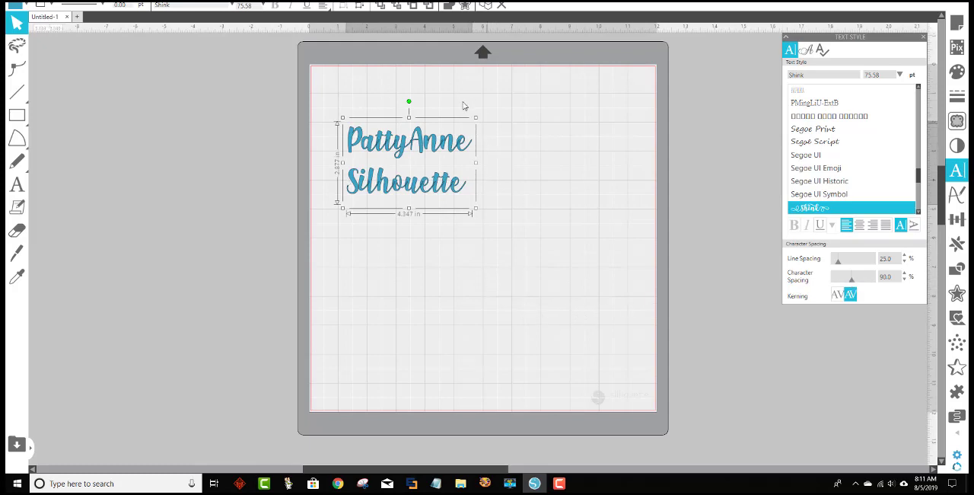
Set the Heat Transfer, Smooth cut style to Cut Edge, check the cut outlines where the script letters overlap, and return to the design.
{"action": "left_click", "coordinate": [390, 1]}
{"action": "left_click_drag", "start_coordinate": [315, 93], "coordinate": [507, 166]}
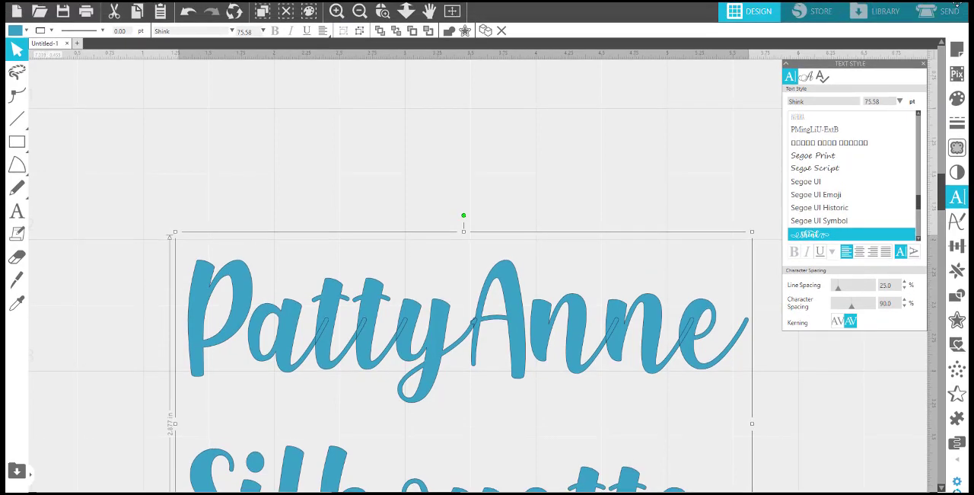
{"action": "left_click", "coordinate": [941, 12]}
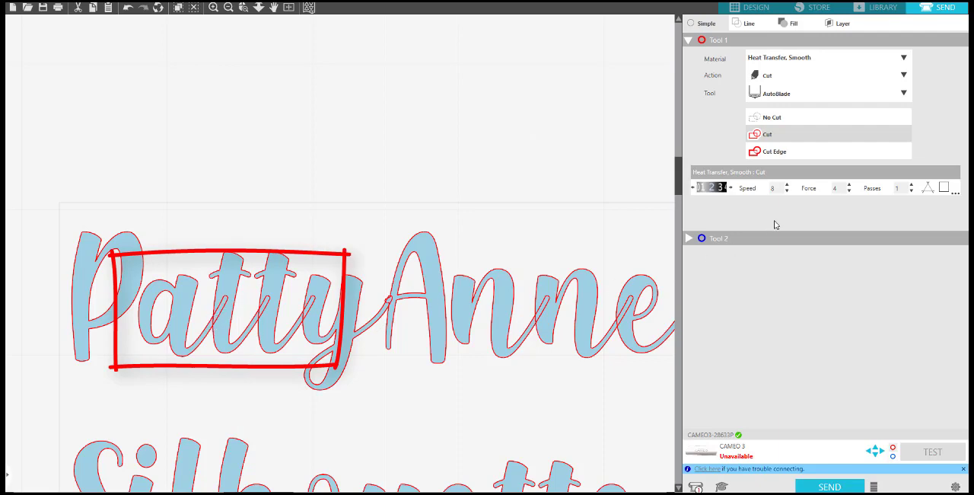
{"action": "left_click", "coordinate": [802, 154]}
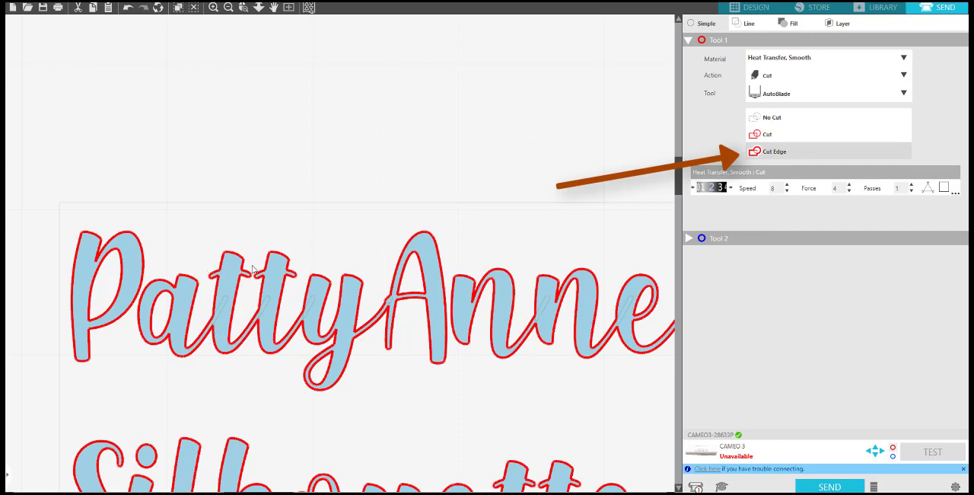
{"action": "scroll", "coordinate": [525, 356], "scroll_direction": "down", "scroll_amount": 1}
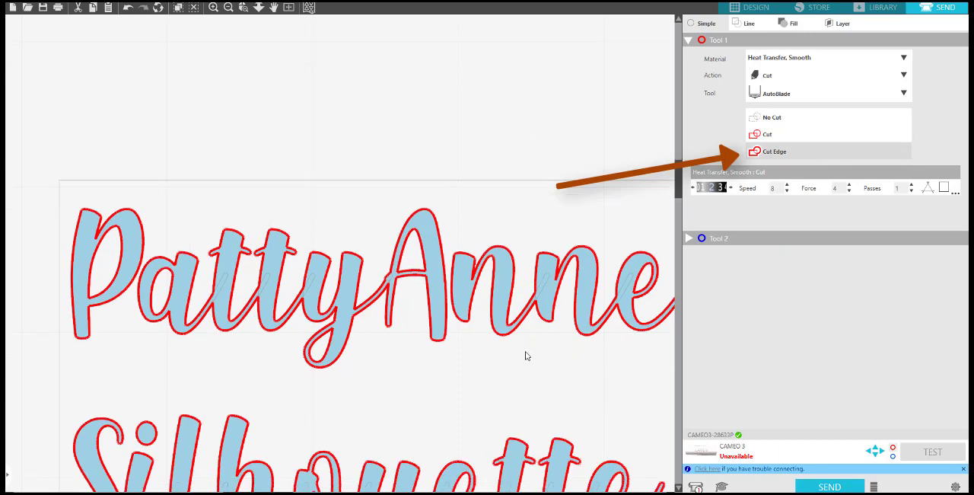
{"action": "scroll", "coordinate": [525, 356], "scroll_direction": "down", "scroll_amount": 5}
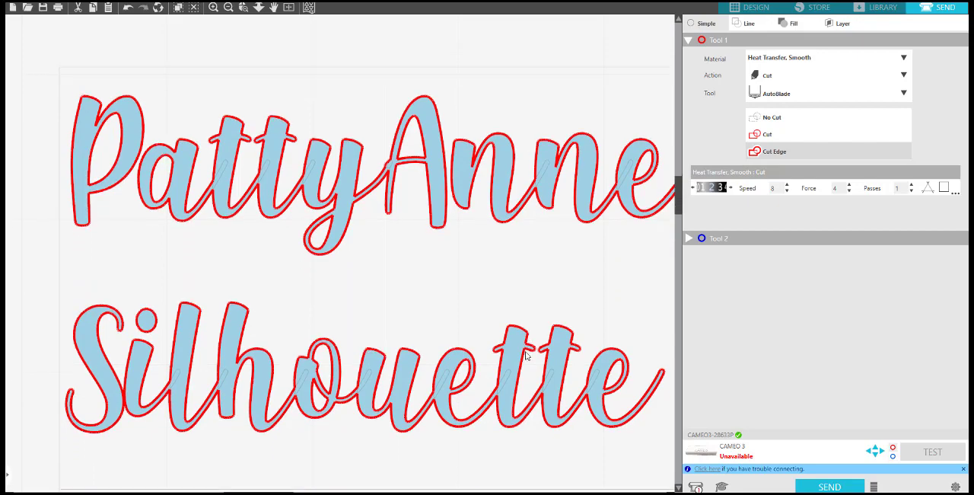
{"action": "scroll", "coordinate": [411, 304], "scroll_direction": "up", "scroll_amount": 2}
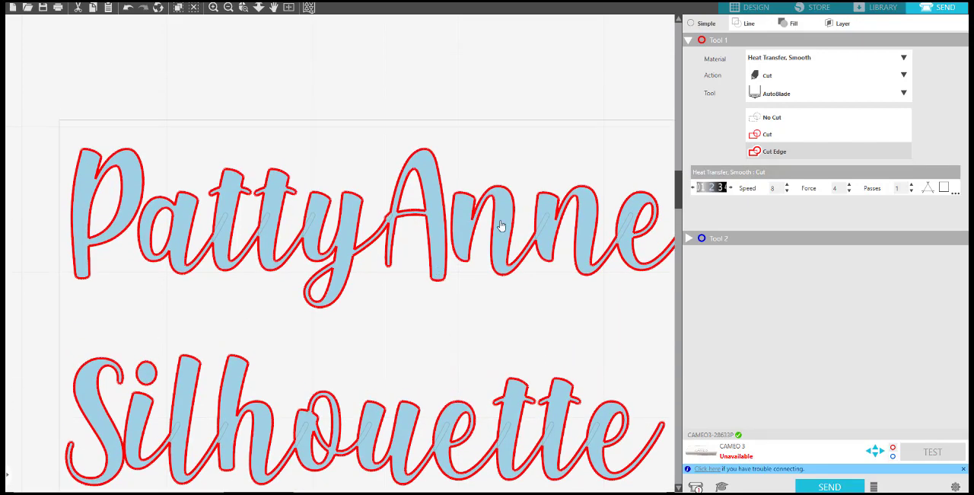
{"action": "left_click", "coordinate": [752, 8]}
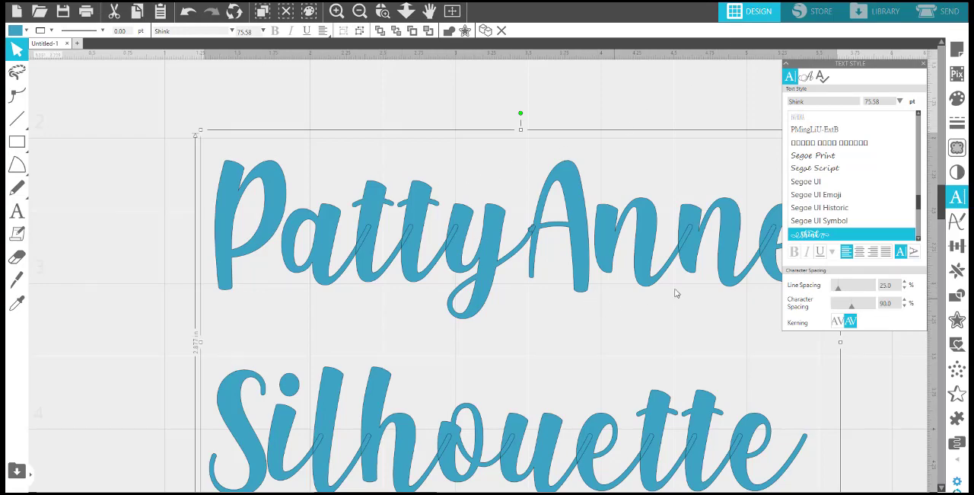
Weld the overlapping script letters of the two-line text.
{"action": "left_click", "coordinate": [925, 65]}
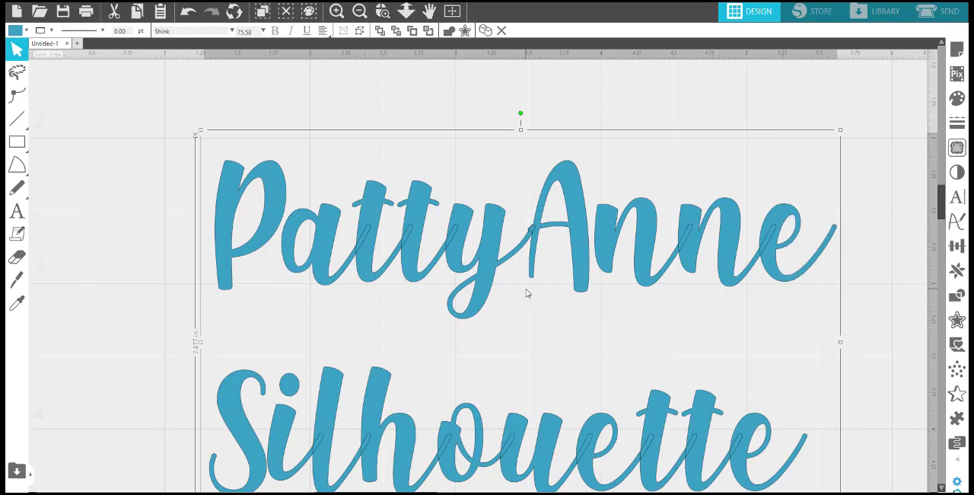
{"action": "right_click", "coordinate": [488, 253]}
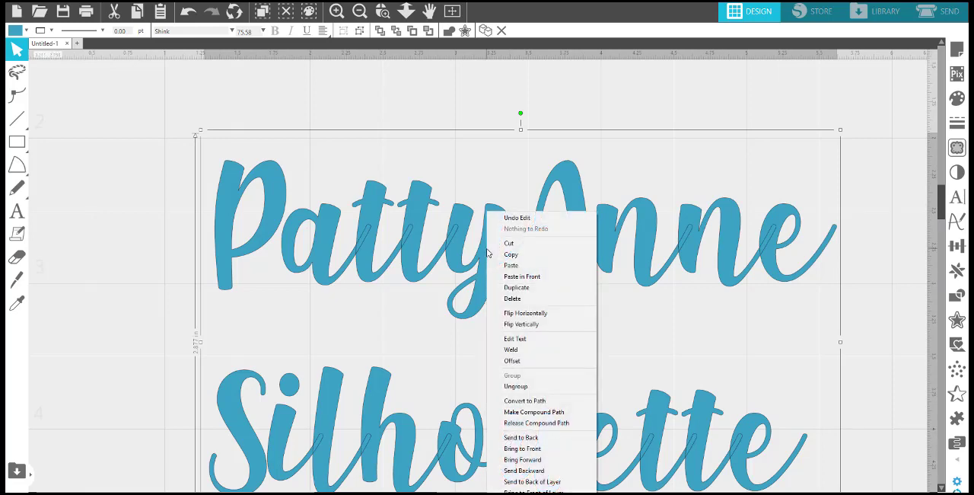
{"action": "left_click", "coordinate": [537, 353]}
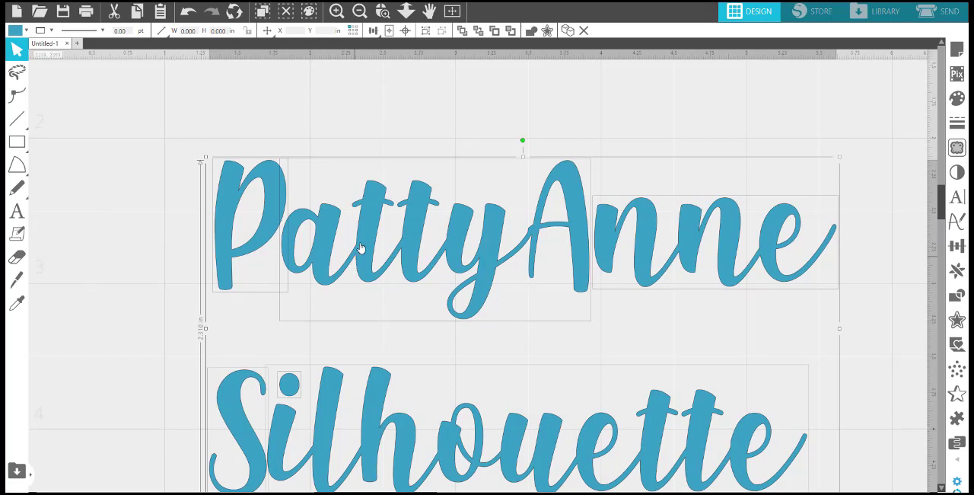
Try to edit the welded text, leave point editing, ungroup it into separate shapes and select the initial P.
{"action": "double_click", "coordinate": [414, 237]}
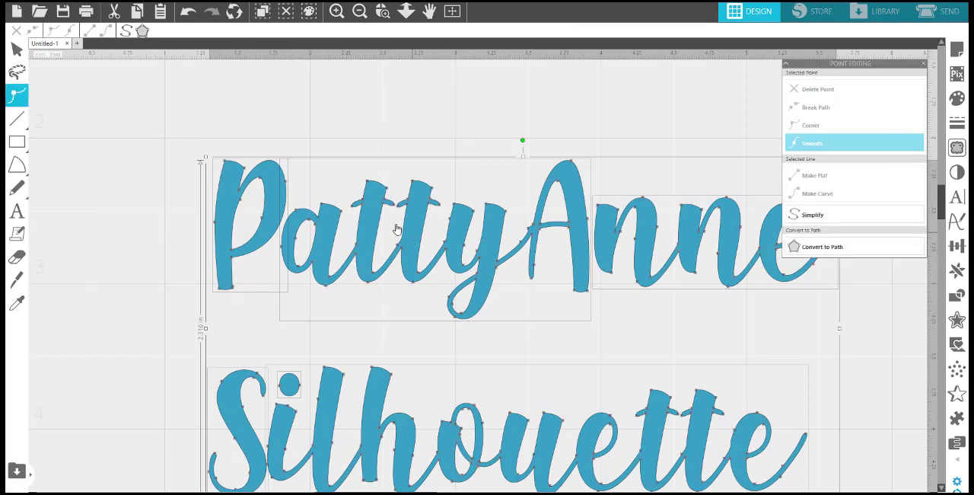
{"action": "left_click", "coordinate": [473, 123]}
{"action": "left_click", "coordinate": [562, 179]}
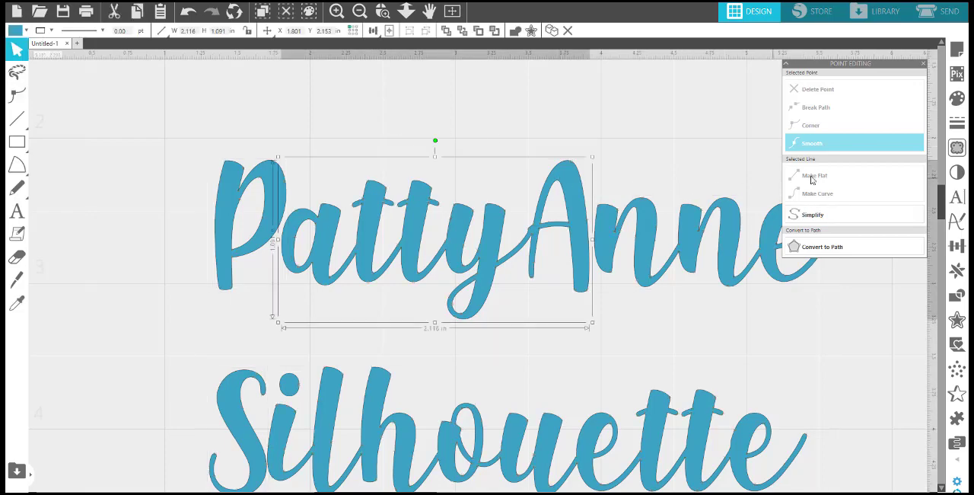
{"action": "right_click", "coordinate": [273, 173]}
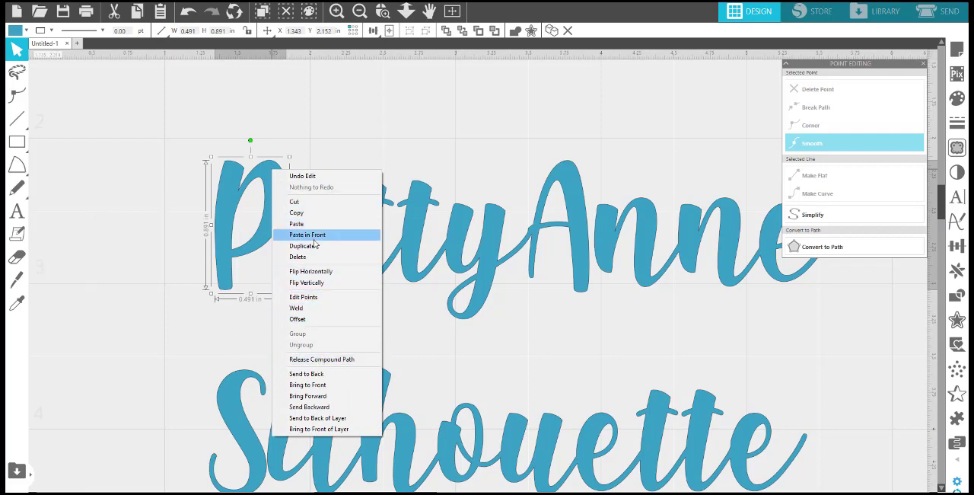
{"action": "left_click", "coordinate": [181, 260]}
Undo the ungrouping and welding of the two-line text.
{"action": "key", "text": "ctrl+z"}
{"action": "key", "text": "ctrl+z"}
{"action": "key", "text": "ctrl+z"}
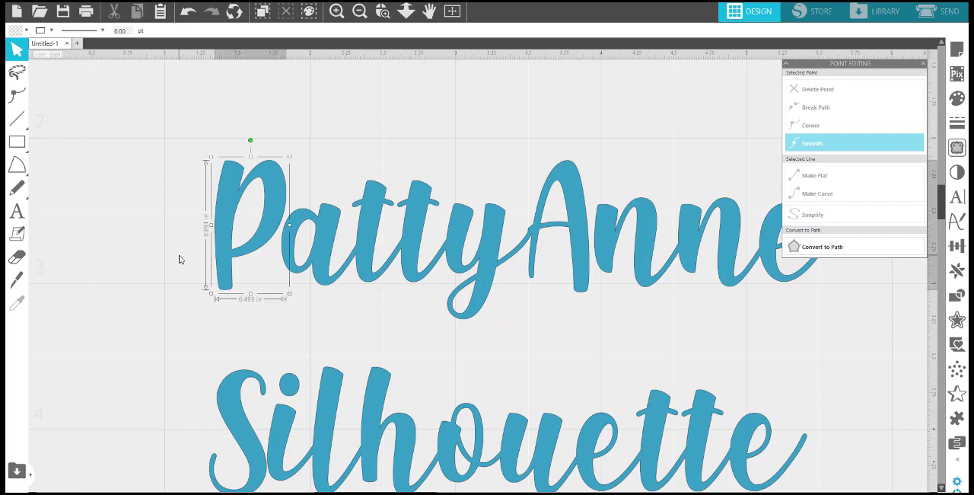
{"action": "key", "text": "ctrl+z"}
{"action": "key", "text": "ctrl+z"}
{"action": "key", "text": "ctrl+z"}
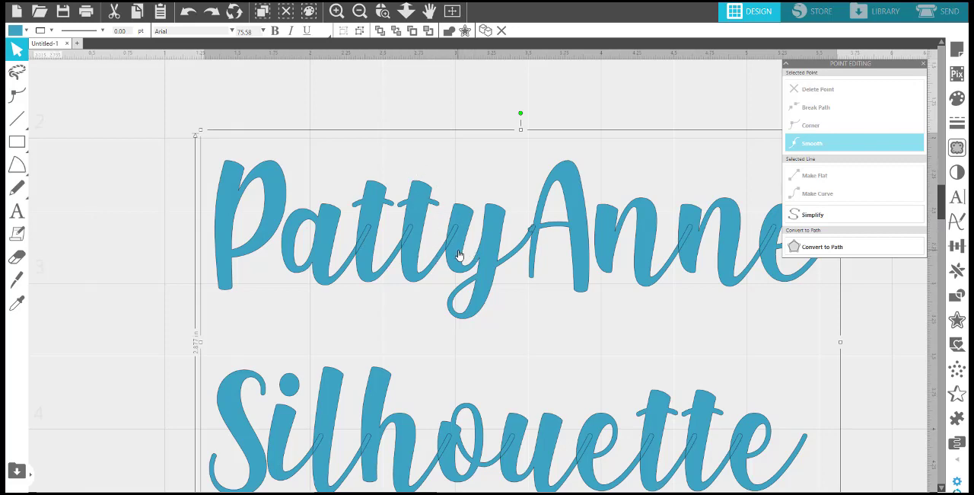
Move the two-line text up and to the left, leave the point editing options and reopen its text style settings.
{"action": "left_click_drag", "start_coordinate": [465, 257], "coordinate": [373, 217]}
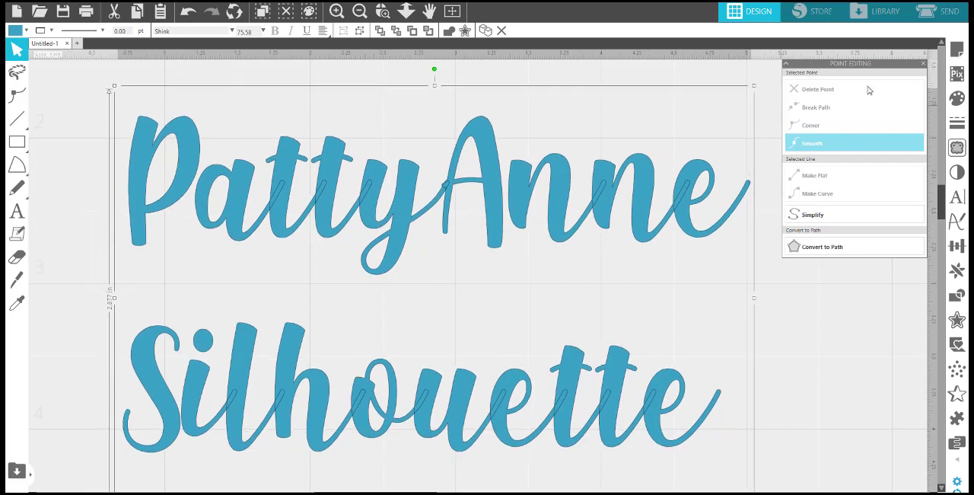
{"action": "left_click", "coordinate": [926, 64]}
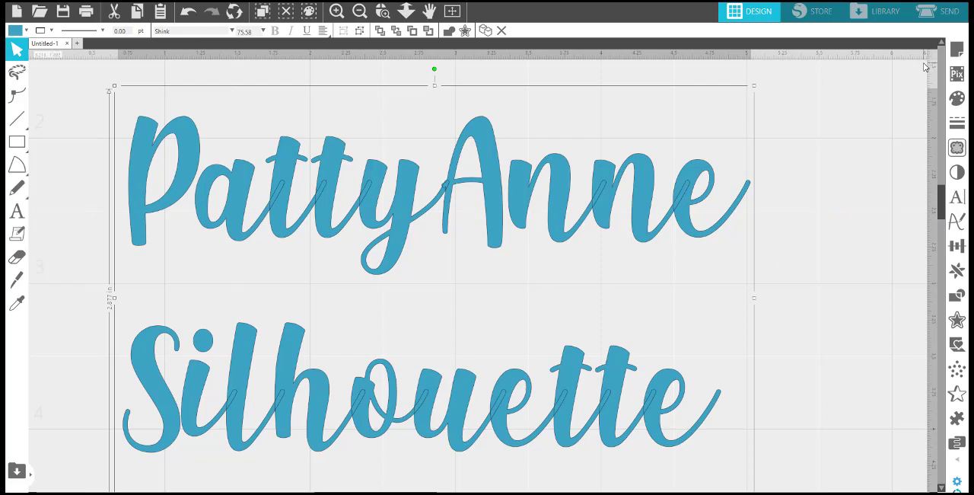
{"action": "double_click", "coordinate": [651, 197]}
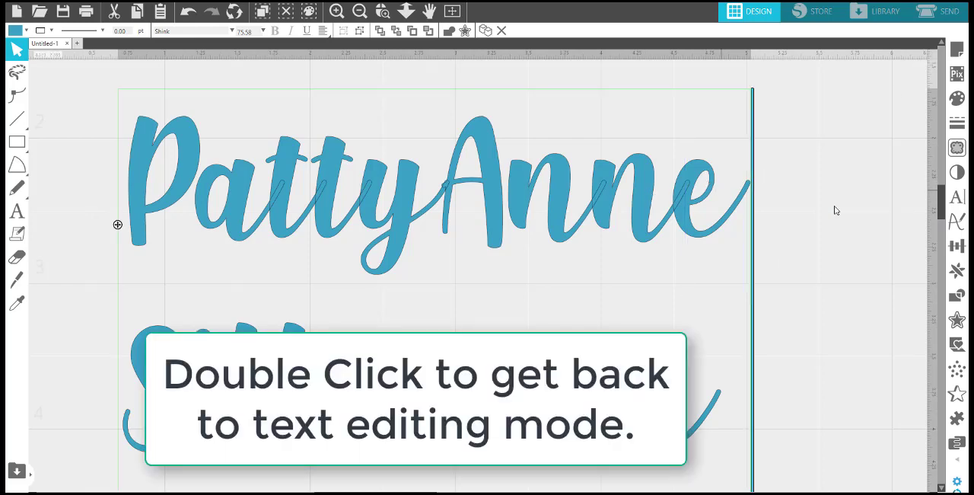
{"action": "left_click", "coordinate": [957, 199]}
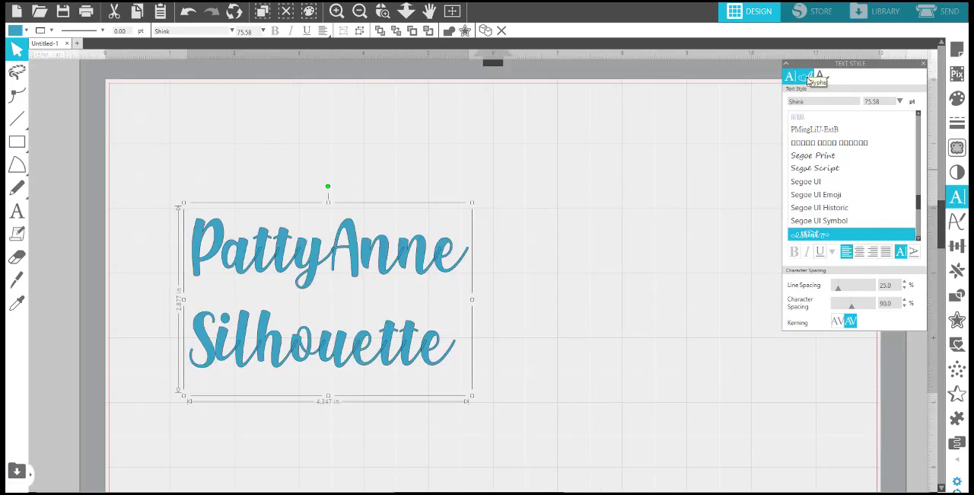
Show the Shink font's glyphs, try several thumbnail sizes, settle on a smaller one and find the alternate h with a swash.
{"action": "left_click", "coordinate": [812, 79]}
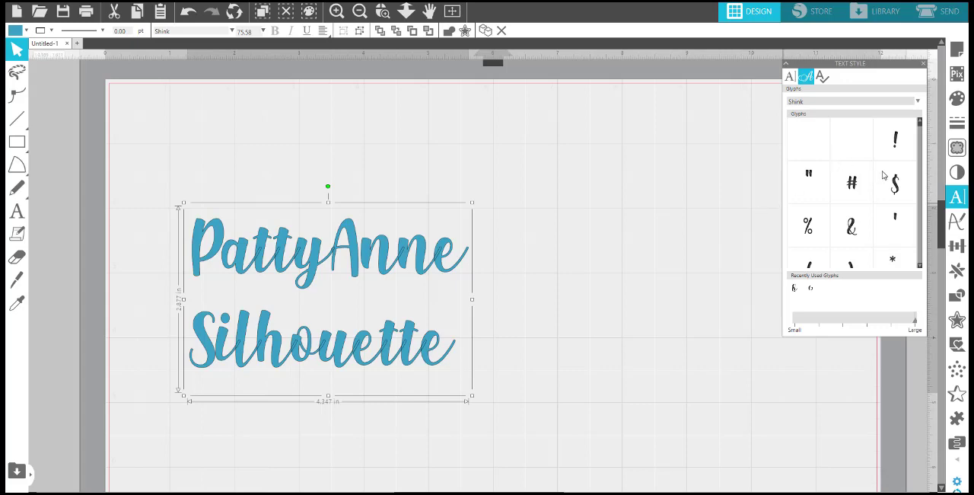
{"action": "left_click", "coordinate": [880, 325]}
{"action": "left_click", "coordinate": [823, 323]}
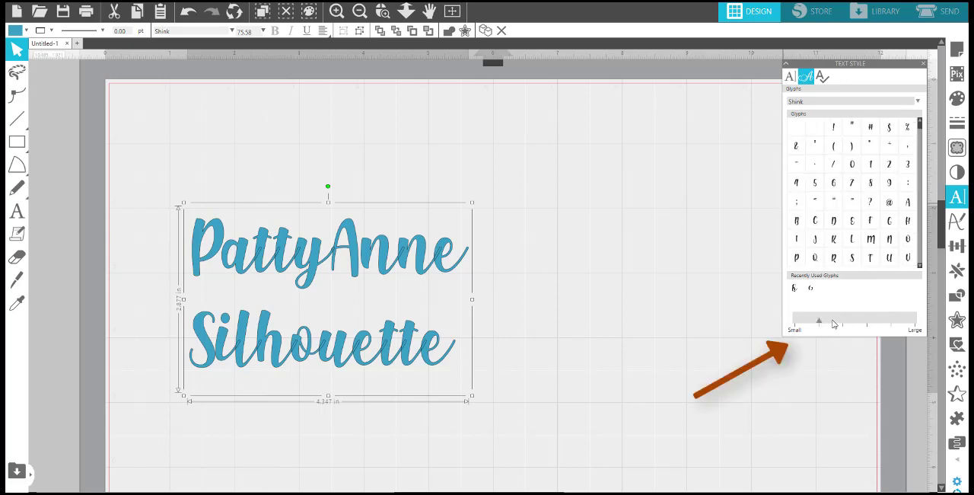
{"action": "left_click", "coordinate": [841, 324]}
{"action": "left_click", "coordinate": [858, 323]}
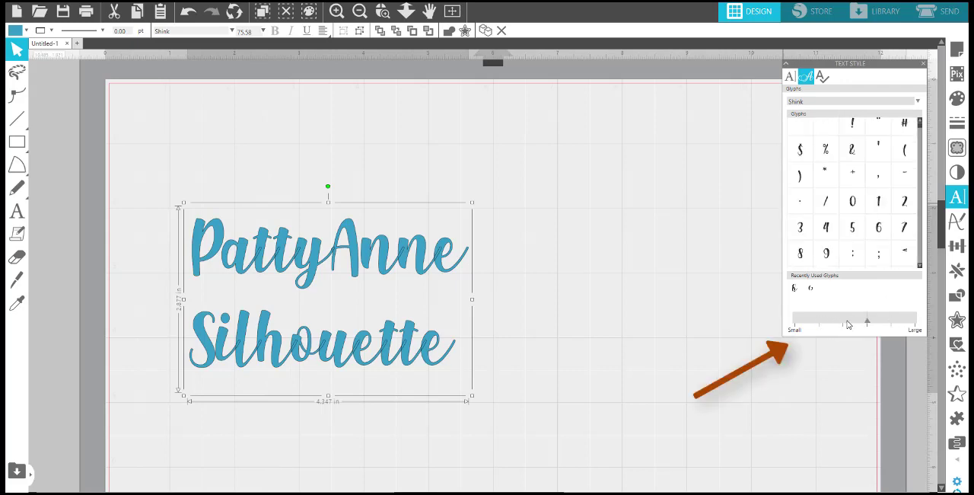
{"action": "left_click", "coordinate": [846, 322]}
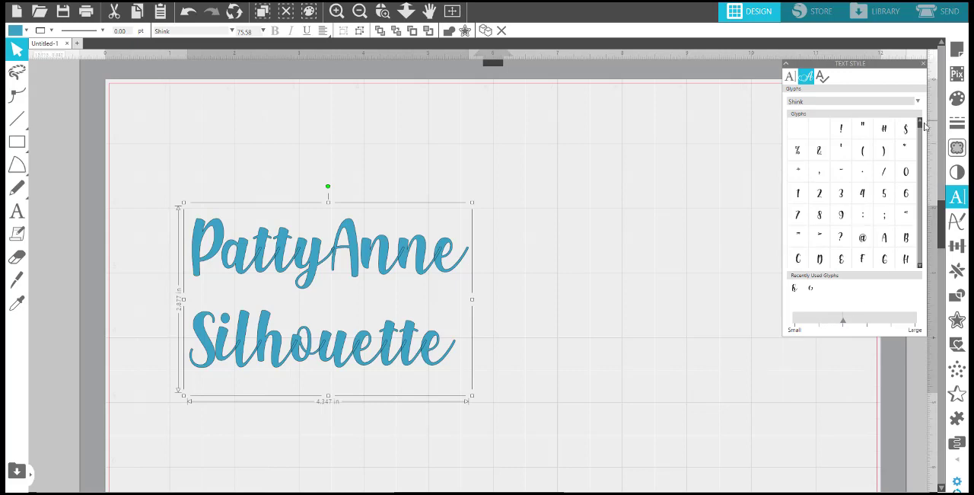
{"action": "left_click_drag", "start_coordinate": [923, 131], "coordinate": [908, 247]}
{"action": "mouse_move", "coordinate": [824, 258]}
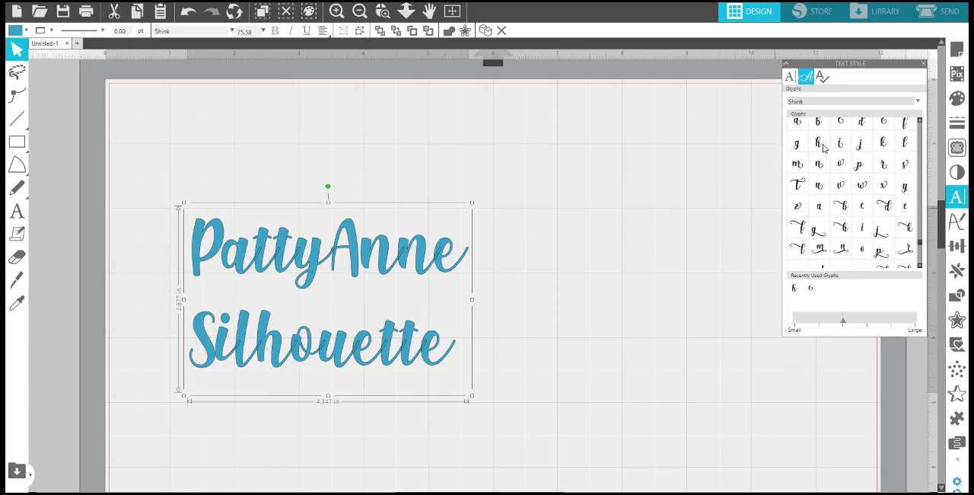
{"action": "mouse_move", "coordinate": [821, 151]}
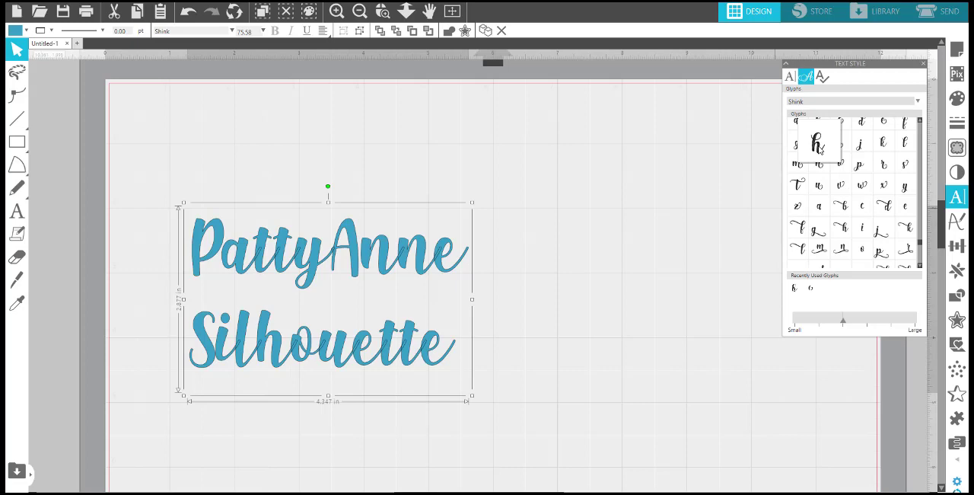
Ungroup the two-line text into individual letters and move the plain h out of "Silhouette" to empty space on the mat.
{"action": "right_click", "coordinate": [316, 322]}
{"action": "left_click", "coordinate": [360, 204]}
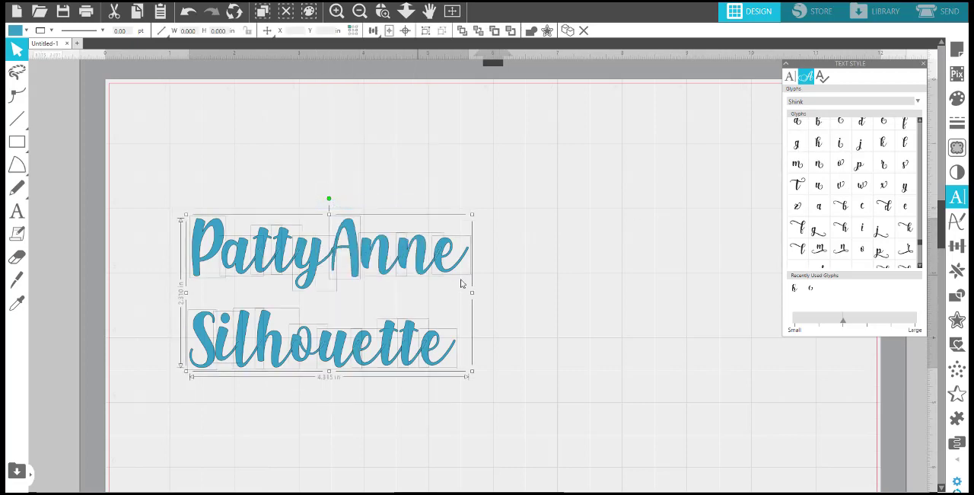
{"action": "left_click", "coordinate": [542, 296]}
{"action": "left_click_drag", "start_coordinate": [281, 345], "coordinate": [657, 222]}
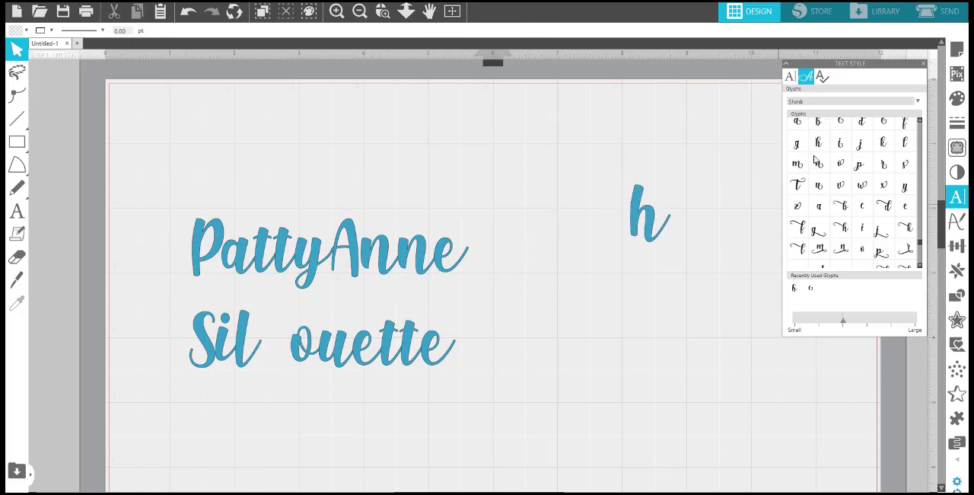
Insert the Shink font's alternate swash h and place it in the gap between "Sil" and "ouette".
{"action": "double_click", "coordinate": [820, 145]}
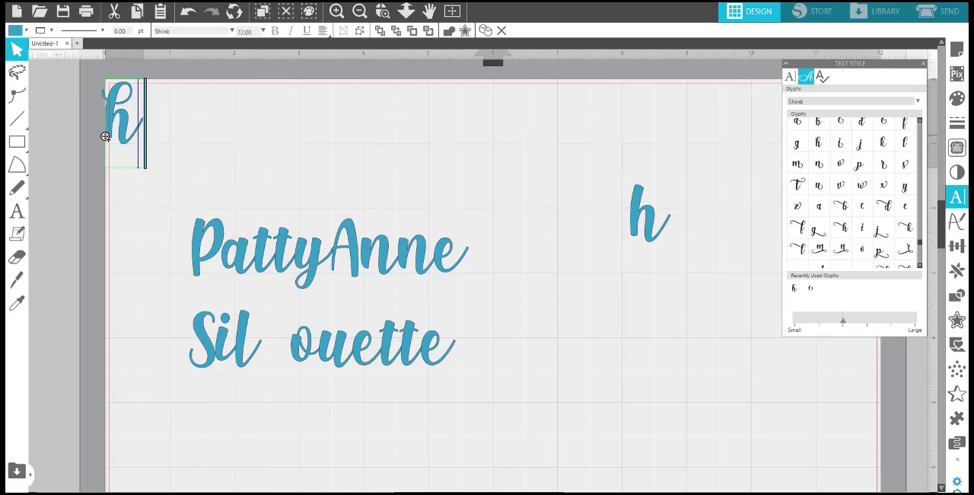
{"action": "left_click_drag", "start_coordinate": [105, 136], "coordinate": [258, 359]}
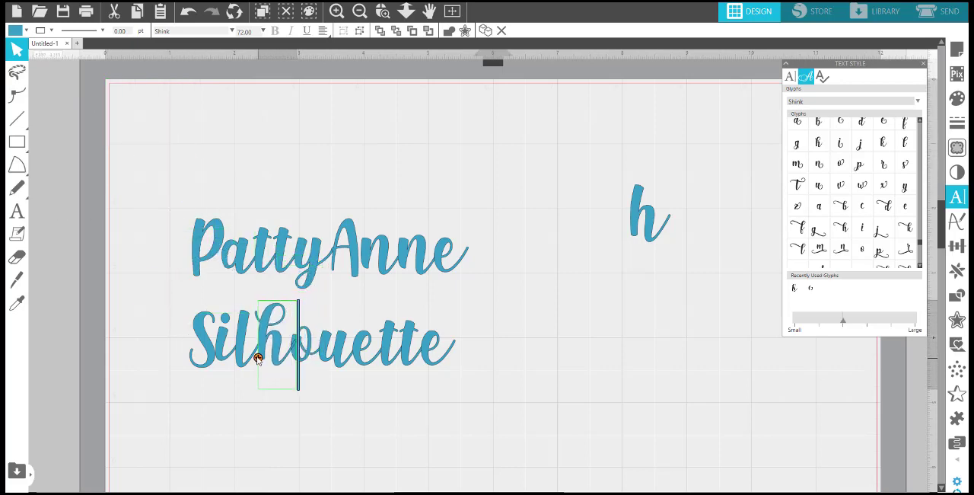
Move the final e of "Silhouette" out to the empty mat area beside the spare plain h.
{"action": "left_click", "coordinate": [540, 318]}
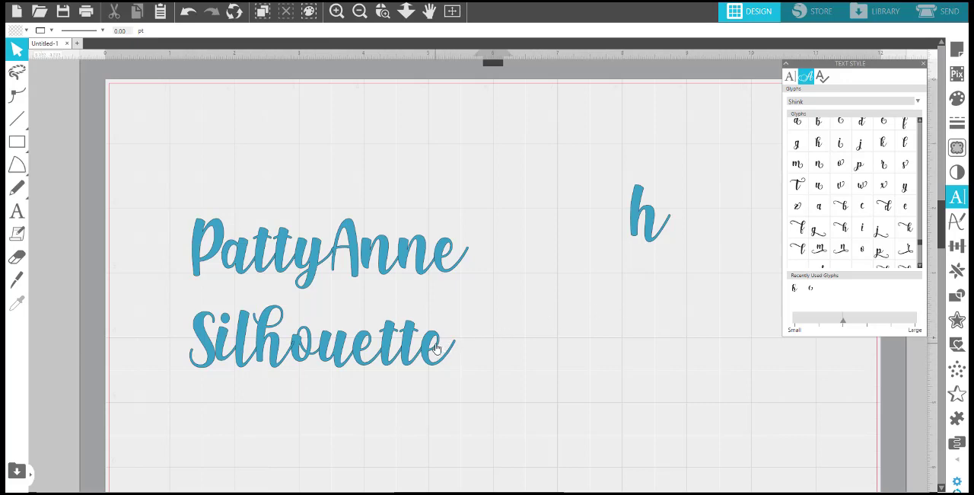
{"action": "left_click_drag", "start_coordinate": [436, 349], "coordinate": [674, 203]}
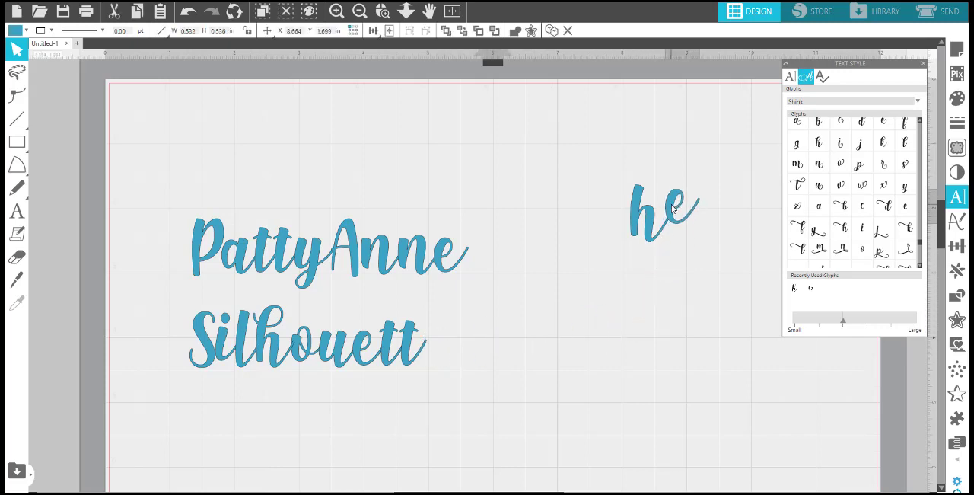
{"action": "left_click", "coordinate": [708, 201]}
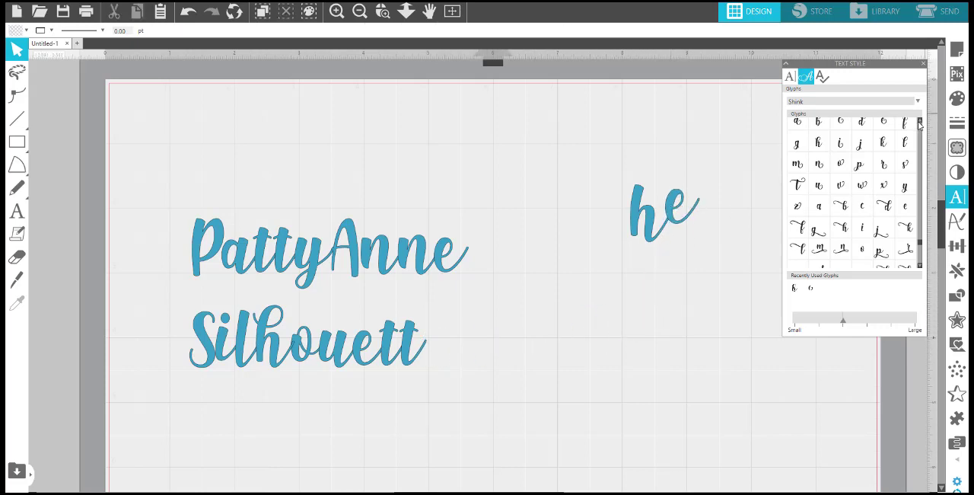
Insert the Shink font's alternate e with a curled tail and join it to the end of "Silhouett".
{"action": "double_click", "coordinate": [882, 126]}
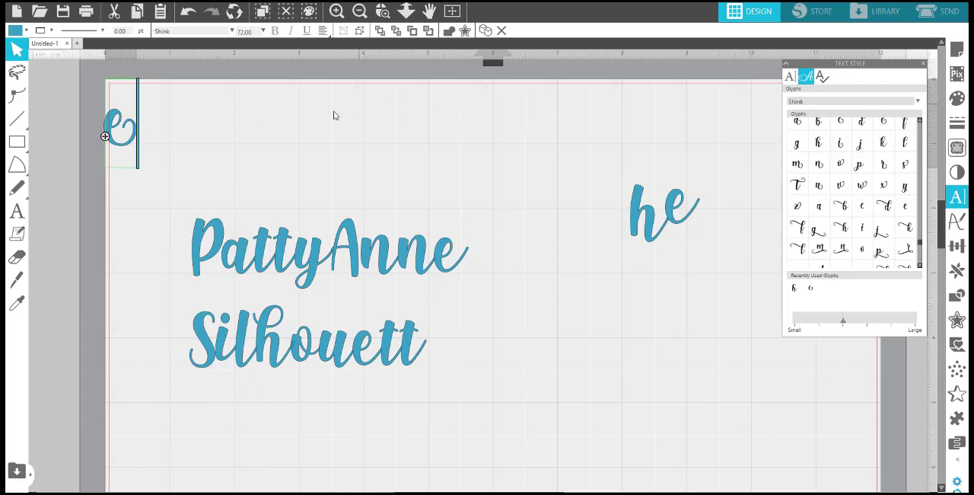
{"action": "left_click_drag", "start_coordinate": [106, 136], "coordinate": [437, 342]}
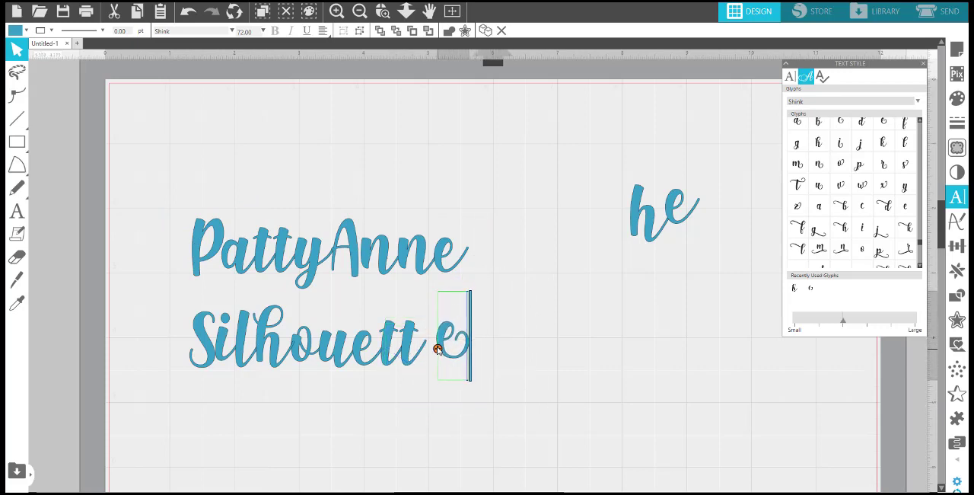
{"action": "left_click", "coordinate": [487, 351]}
{"action": "left_click", "coordinate": [448, 342]}
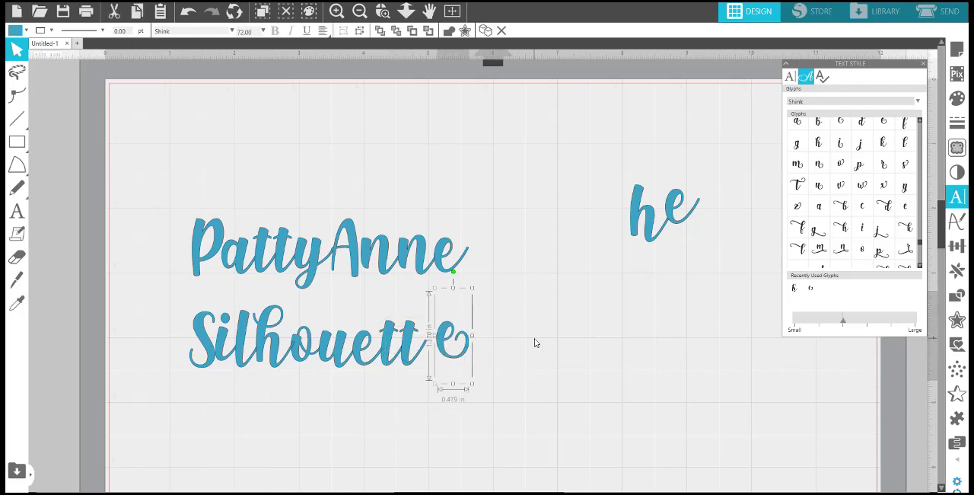
{"action": "left_click", "coordinate": [535, 340]}
{"action": "left_click", "coordinate": [440, 347]}
{"action": "left_click_drag", "start_coordinate": [440, 347], "coordinate": [428, 349]}
{"action": "left_click", "coordinate": [516, 340]}
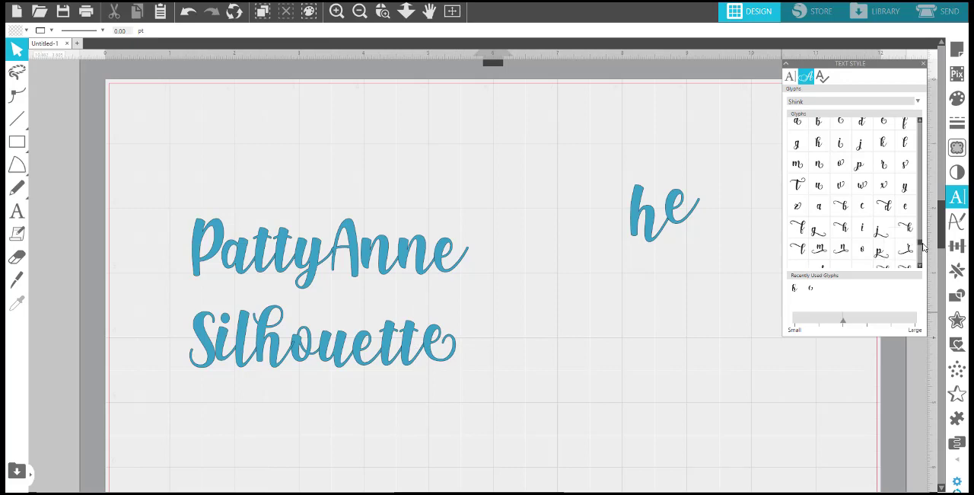
Move the first line's plain P beside the spare letters and put the Shink font's alternate swash P in its place.
{"action": "scroll", "coordinate": [922, 251], "scroll_direction": "down", "scroll_amount": 5}
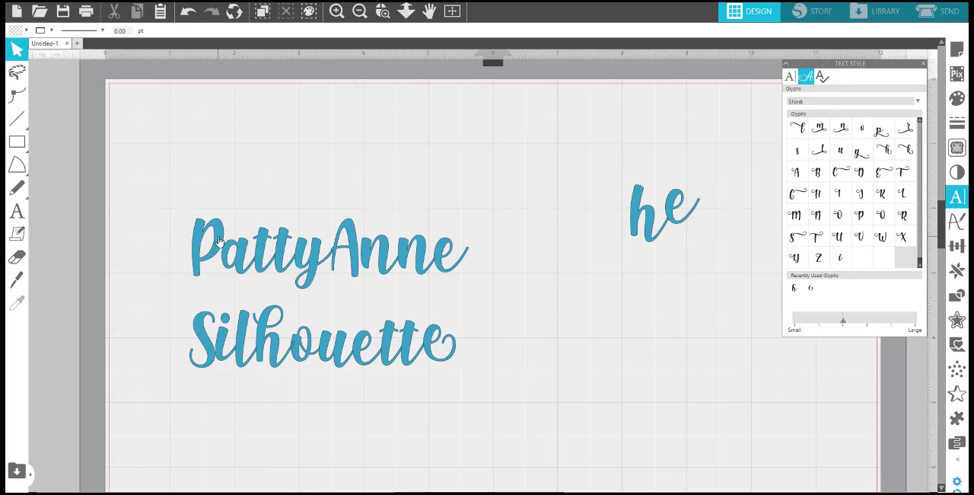
{"action": "left_click_drag", "start_coordinate": [219, 241], "coordinate": [641, 191]}
{"action": "left_click", "coordinate": [723, 211]}
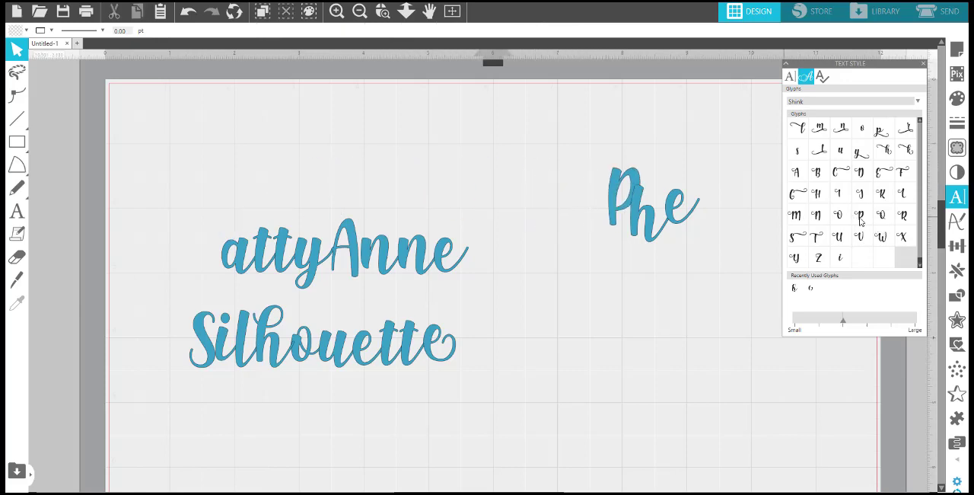
{"action": "double_click", "coordinate": [863, 220]}
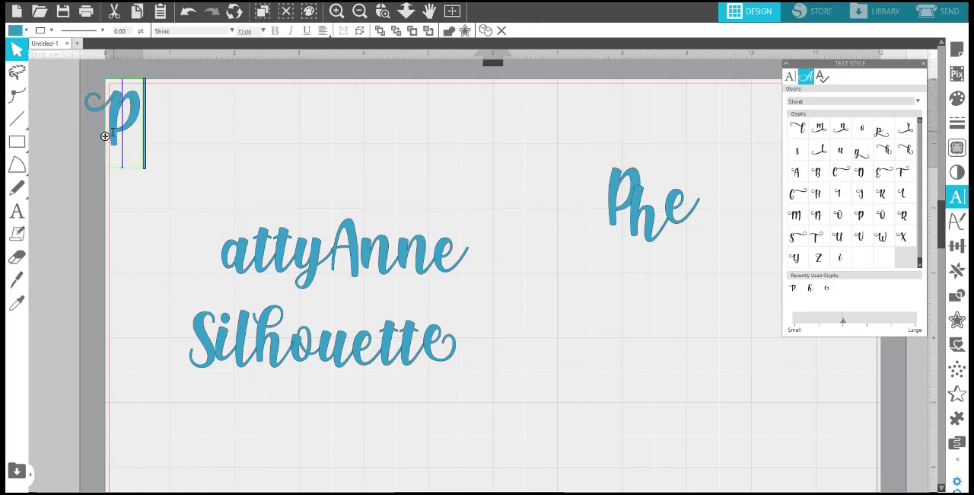
{"action": "left_click_drag", "start_coordinate": [105, 136], "coordinate": [219, 246]}
{"action": "left_click", "coordinate": [228, 152]}
{"action": "left_click", "coordinate": [185, 142]}
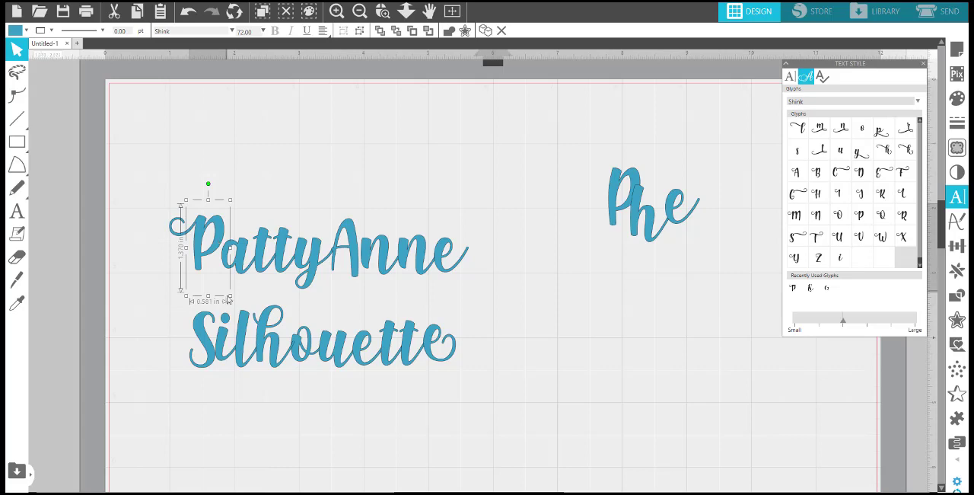
Enlarge the swash P to about 116 pt and reposition it against the a that follows.
{"action": "left_click_drag", "start_coordinate": [230, 295], "coordinate": [255, 350]}
{"action": "left_click_drag", "start_coordinate": [225, 283], "coordinate": [214, 253]}
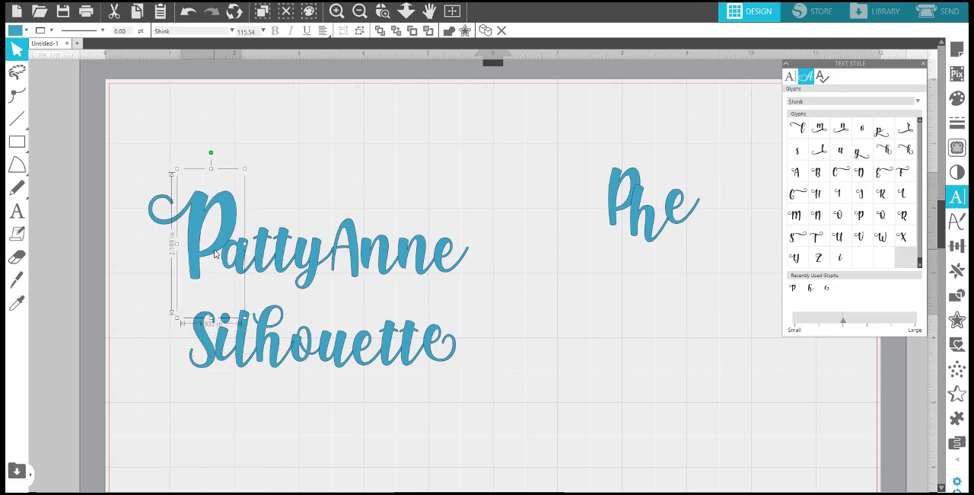
{"action": "left_click", "coordinate": [499, 297]}
Delete the spare plain P, h and e from the empty area of the mat.
{"action": "left_click_drag", "start_coordinate": [570, 128], "coordinate": [702, 264]}
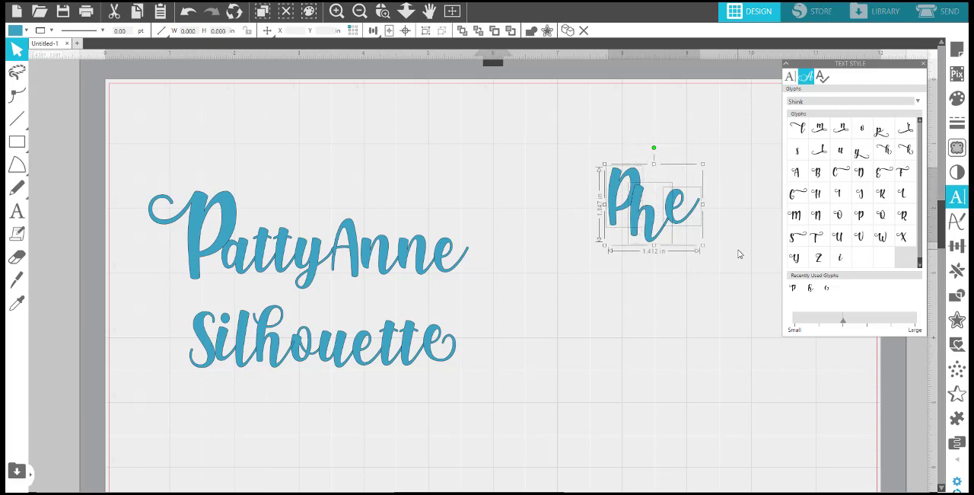
{"action": "key", "text": "Delete"}
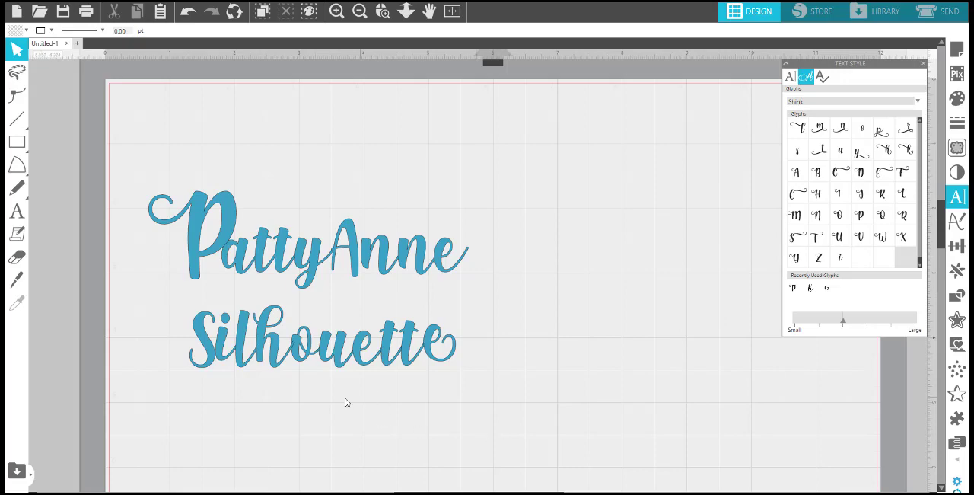
Nudge the swash h in "Silhouette" slightly toward the o to refine how it meets the neighbouring letters.
{"action": "left_click", "coordinate": [383, 11]}
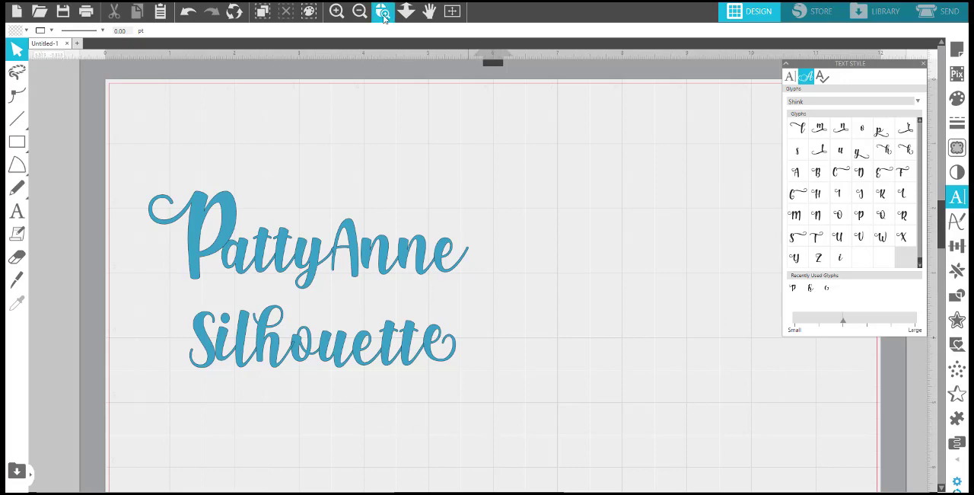
{"action": "left_click_drag", "start_coordinate": [250, 312], "coordinate": [337, 361]}
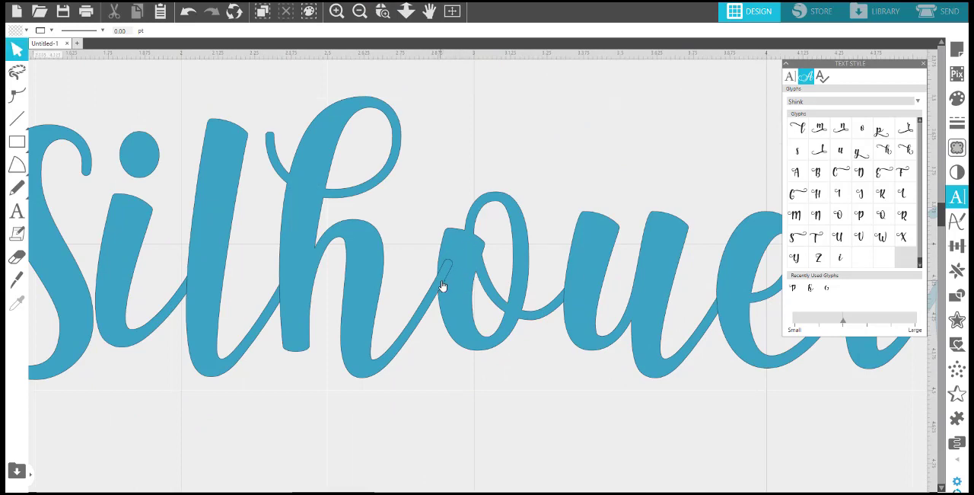
{"action": "mouse_move", "coordinate": [302, 275]}
{"action": "left_mouse_down"}
{"action": "mouse_move", "coordinate": [345, 273]}
{"action": "mouse_move", "coordinate": [301, 277]}
{"action": "left_mouse_up"}
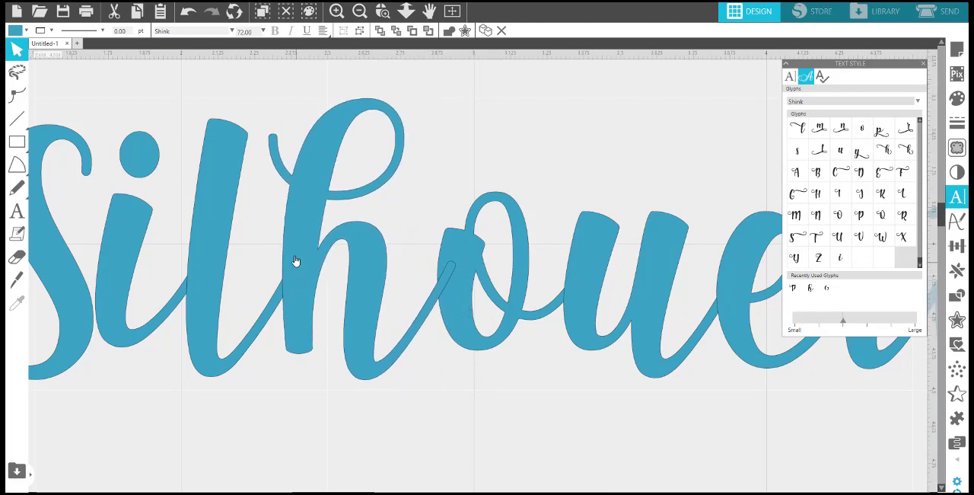
Fill all the letters of both text lines with bright pink.
{"action": "left_click", "coordinate": [359, 12]}
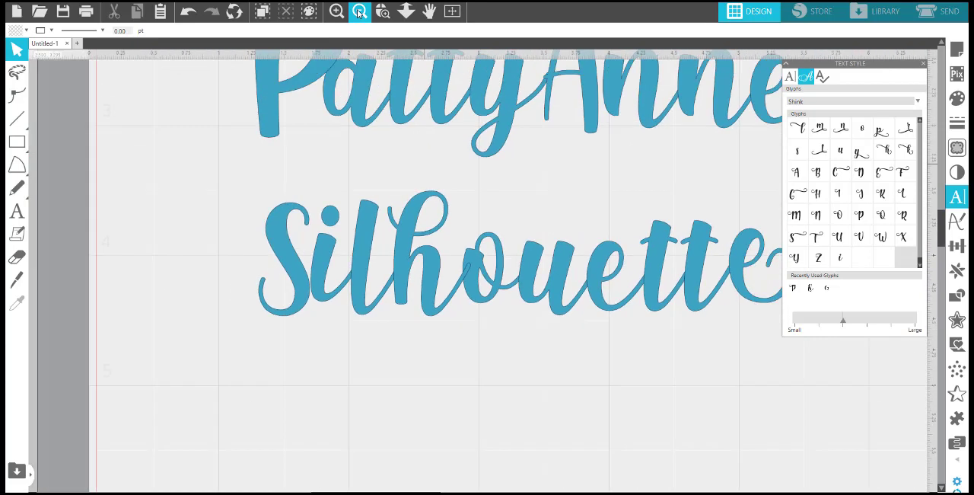
{"action": "left_click", "coordinate": [359, 11]}
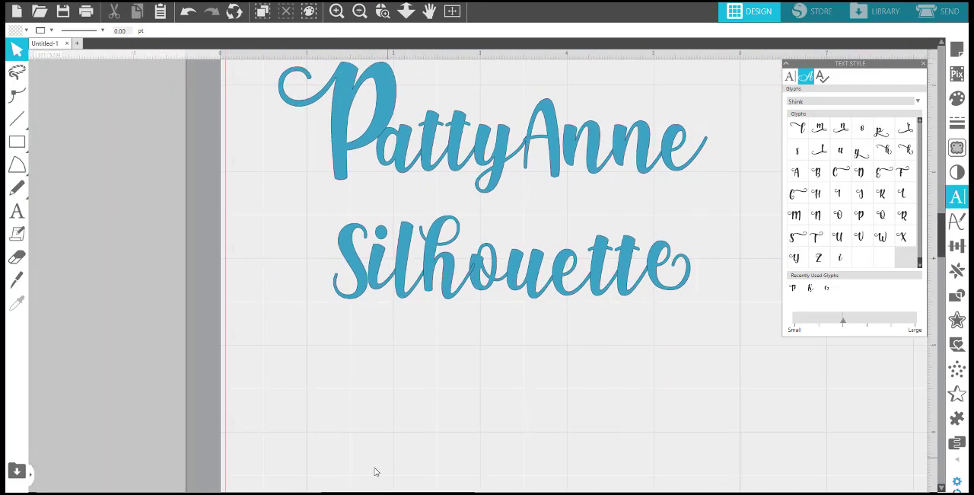
{"action": "left_click_drag", "start_coordinate": [366, 493], "coordinate": [380, 493]}
{"action": "scroll", "coordinate": [594, 354], "scroll_direction": "up", "scroll_amount": 7}
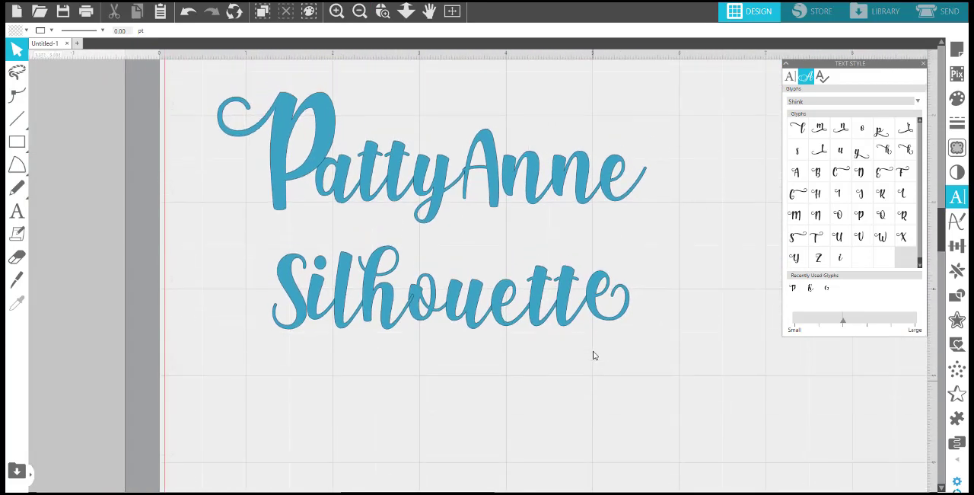
{"action": "left_click_drag", "start_coordinate": [708, 376], "coordinate": [232, 156]}
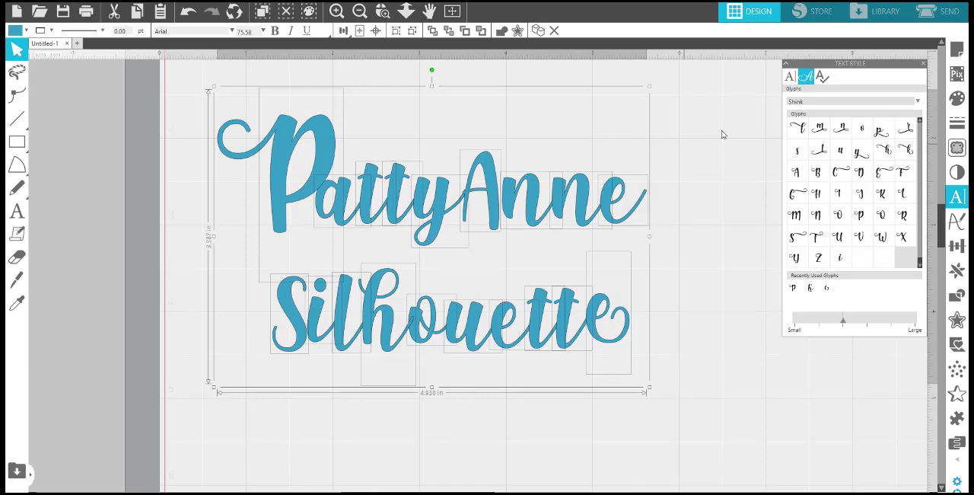
{"action": "left_click", "coordinate": [957, 102]}
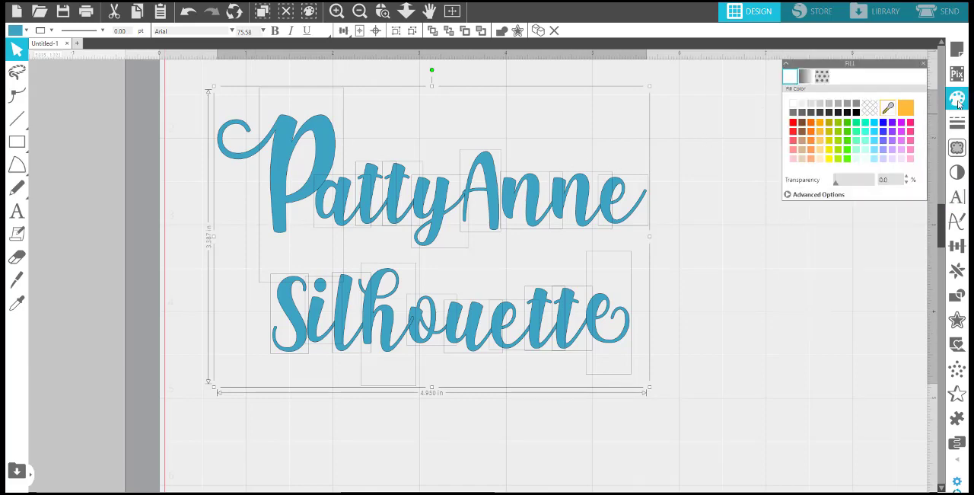
{"action": "left_click", "coordinate": [910, 124]}
{"action": "left_click", "coordinate": [775, 266]}
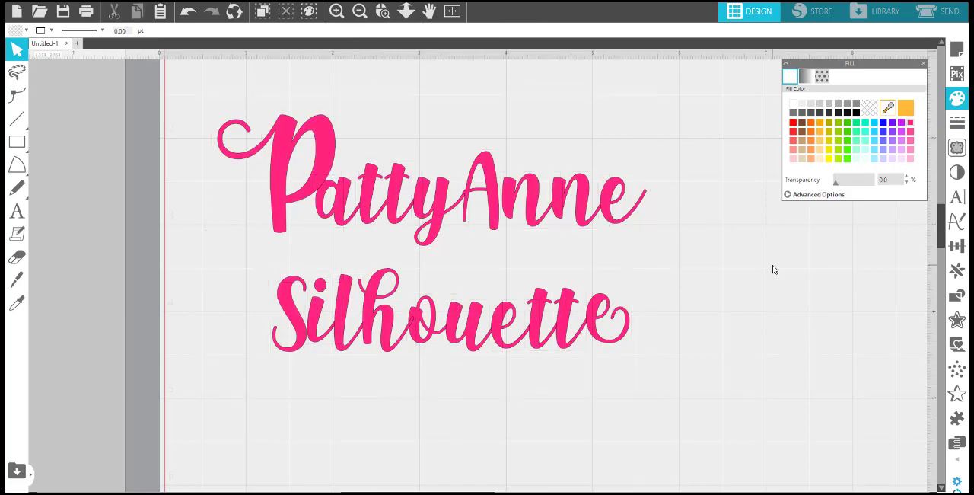
Recolour individual letters in the first line: the a blue, the second t lime green, the capital A orange and the final e light blue.
{"action": "left_click", "coordinate": [344, 195]}
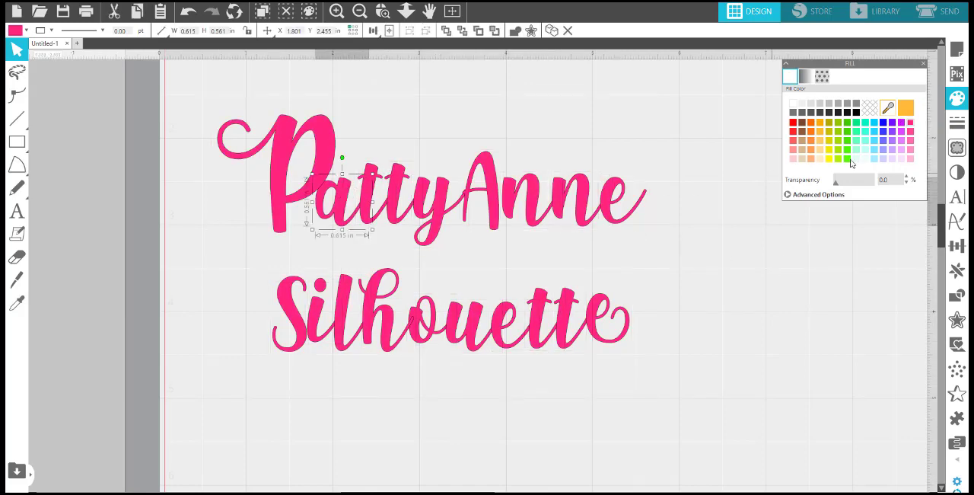
{"action": "left_click", "coordinate": [884, 124]}
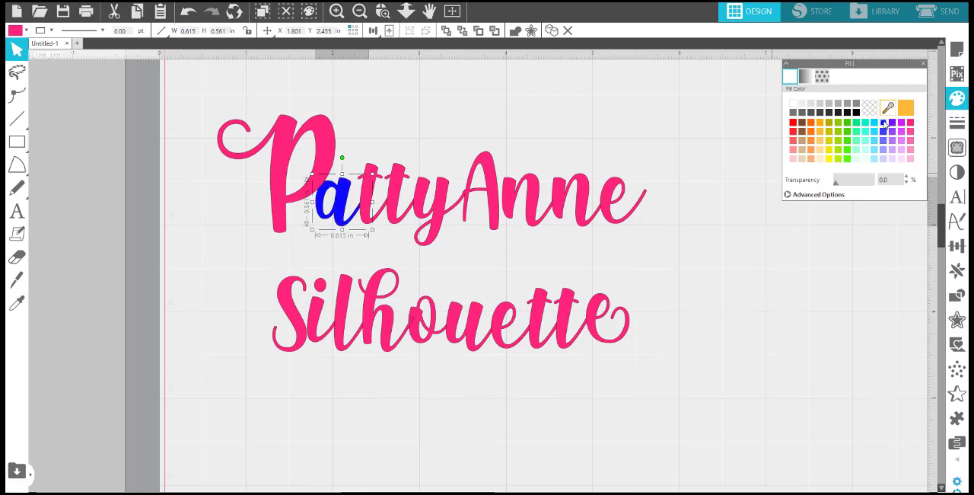
{"action": "left_click", "coordinate": [391, 207]}
{"action": "left_click", "coordinate": [829, 150]}
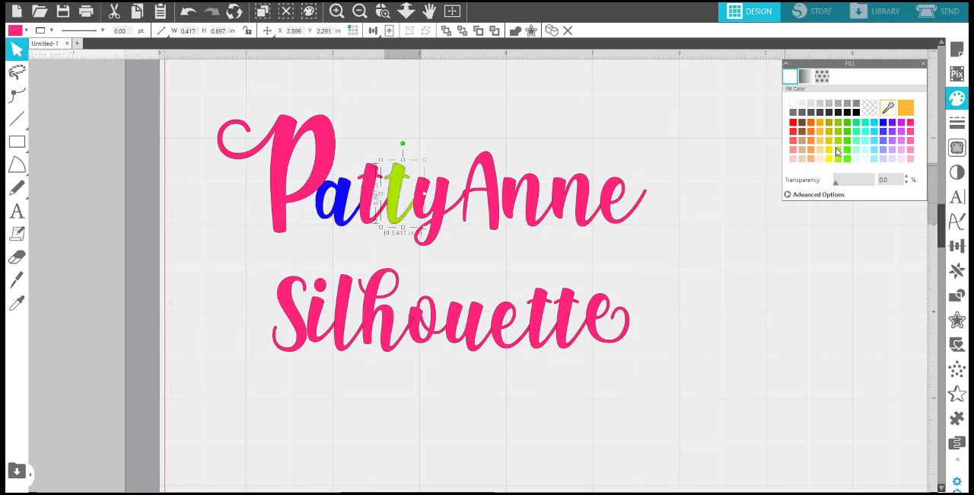
{"action": "left_click", "coordinate": [488, 195]}
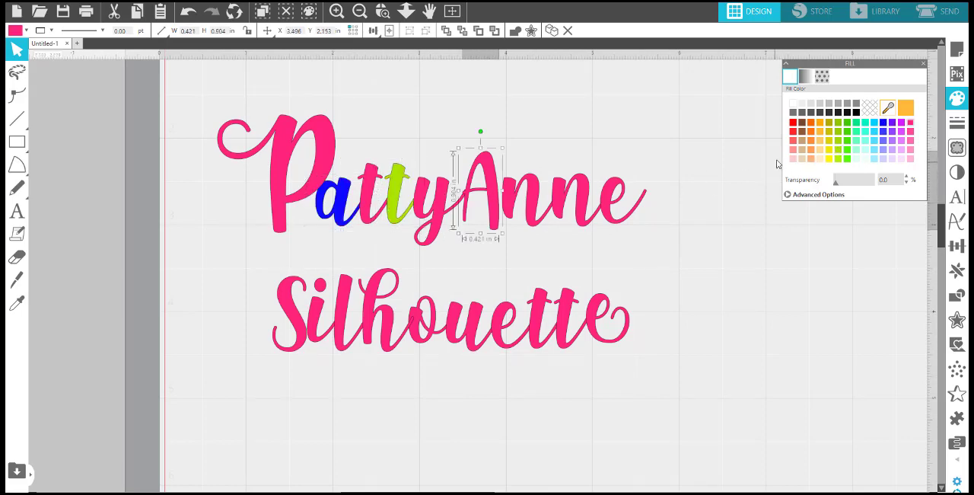
{"action": "left_click", "coordinate": [811, 146]}
{"action": "left_click", "coordinate": [615, 220]}
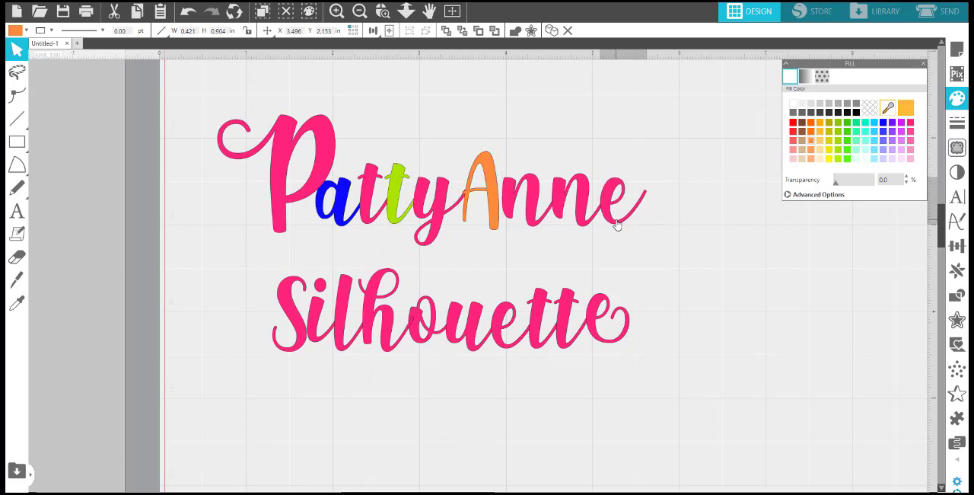
{"action": "left_click", "coordinate": [876, 136]}
{"action": "left_click", "coordinate": [763, 244]}
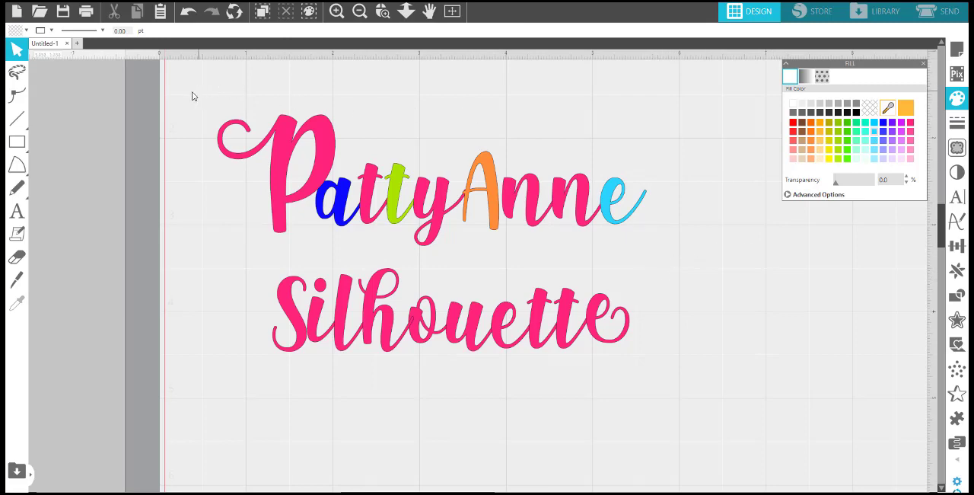
Weld all the overlapping letters of both text lines and shift the welded text slightly up and to the left.
{"action": "left_click_drag", "start_coordinate": [186, 83], "coordinate": [661, 377]}
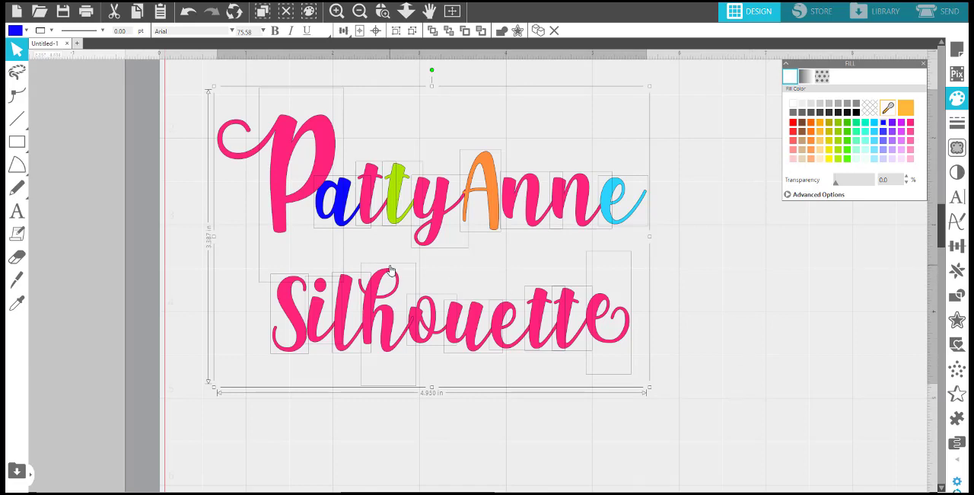
{"action": "right_click", "coordinate": [328, 142]}
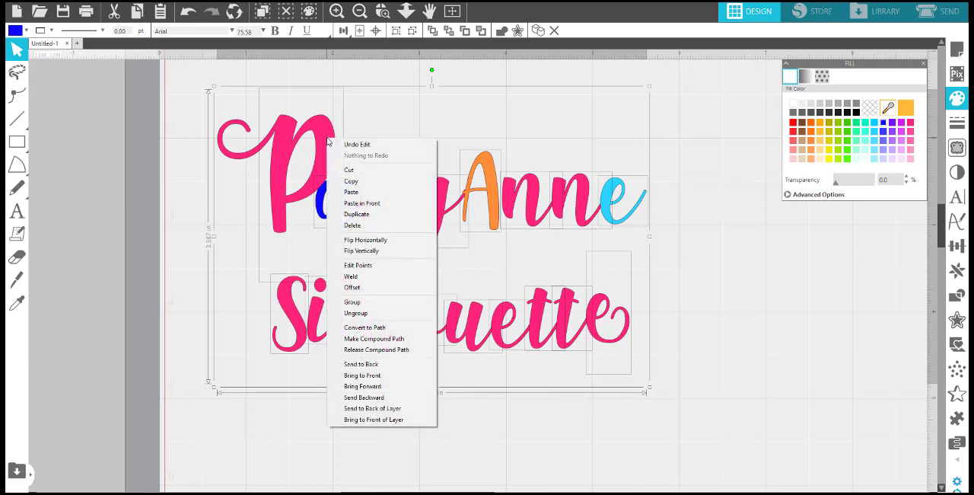
{"action": "left_click", "coordinate": [379, 280]}
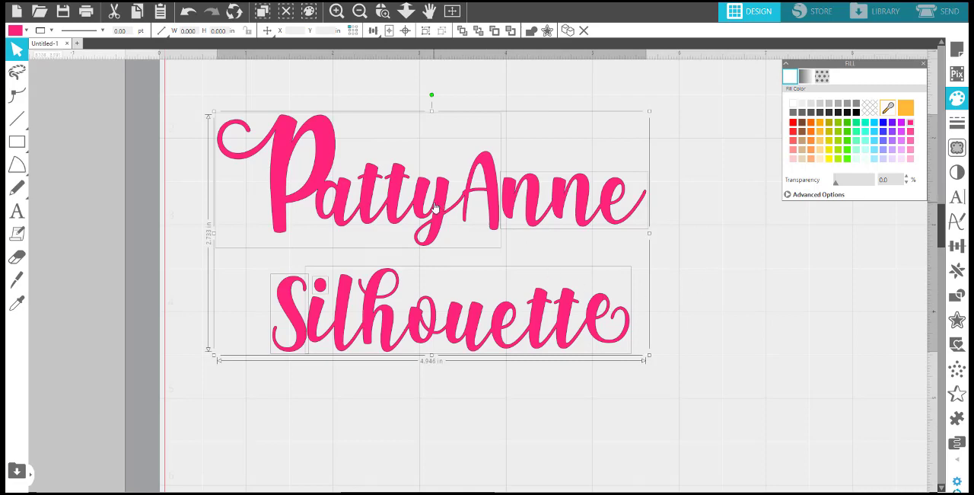
{"action": "left_click_drag", "start_coordinate": [439, 214], "coordinate": [431, 194]}
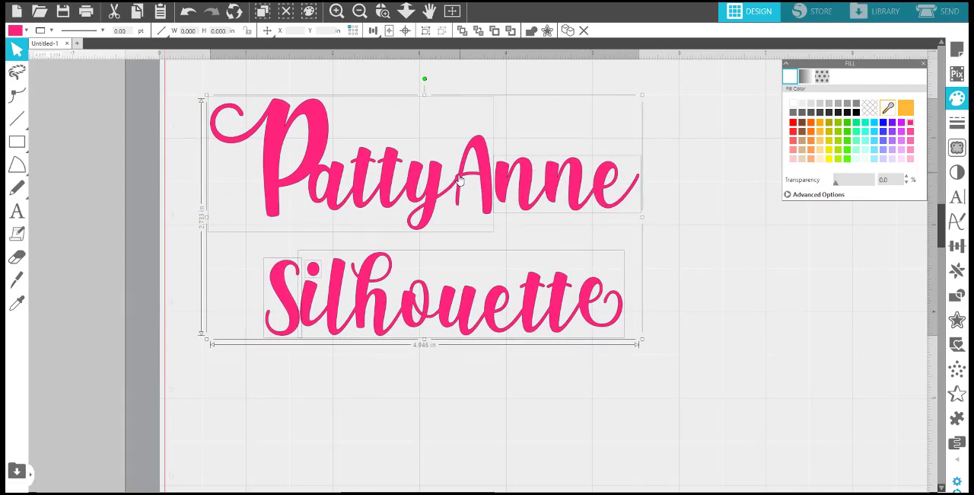
Undo the move and the weld of the two-line text.
{"action": "key", "text": "i"}
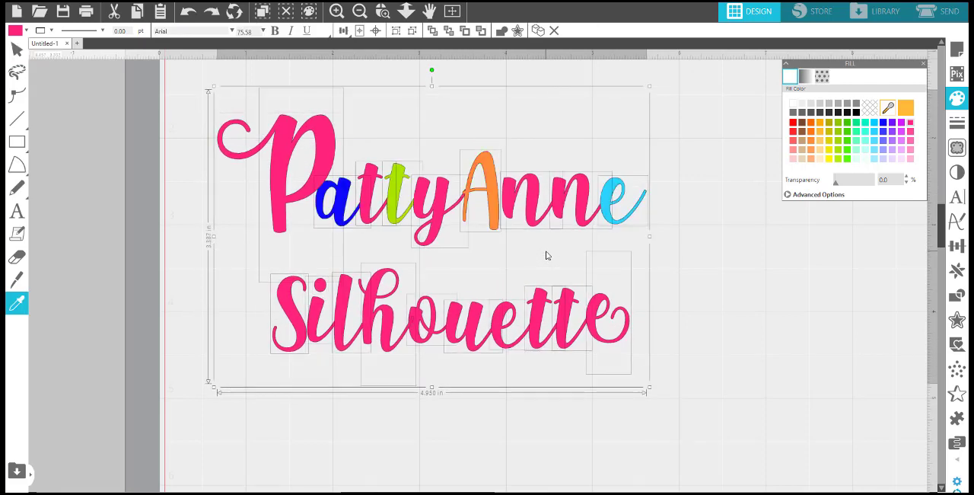
{"action": "key", "text": "Escape"}
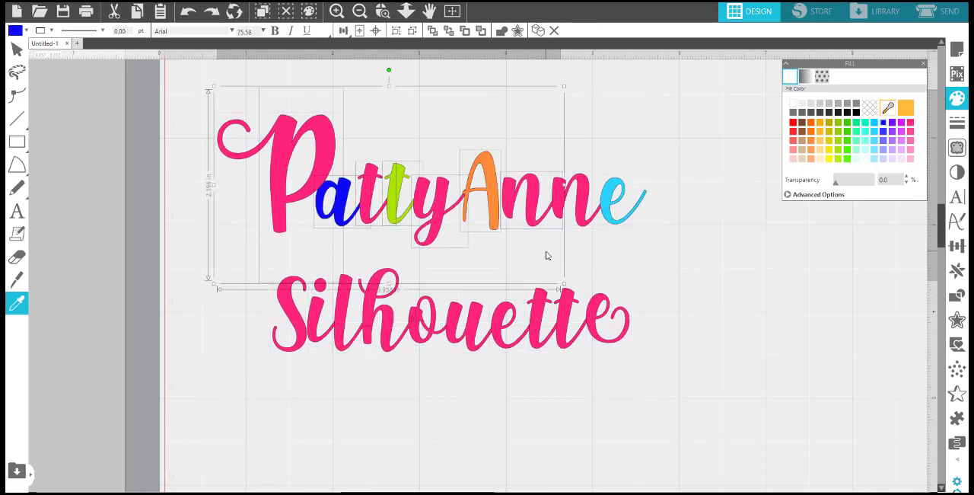
Undo the individual letter recolours in the first text line.
{"action": "key", "text": "ctrl+z"}
{"action": "key", "text": "ctrl+z"}
{"action": "key", "text": "ctrl+z"}
{"action": "key", "text": "ctrl+z"}
{"action": "key", "text": "ctrl+z"}
{"action": "key", "text": "ctrl+z"}
{"action": "key", "text": "ctrl+z"}
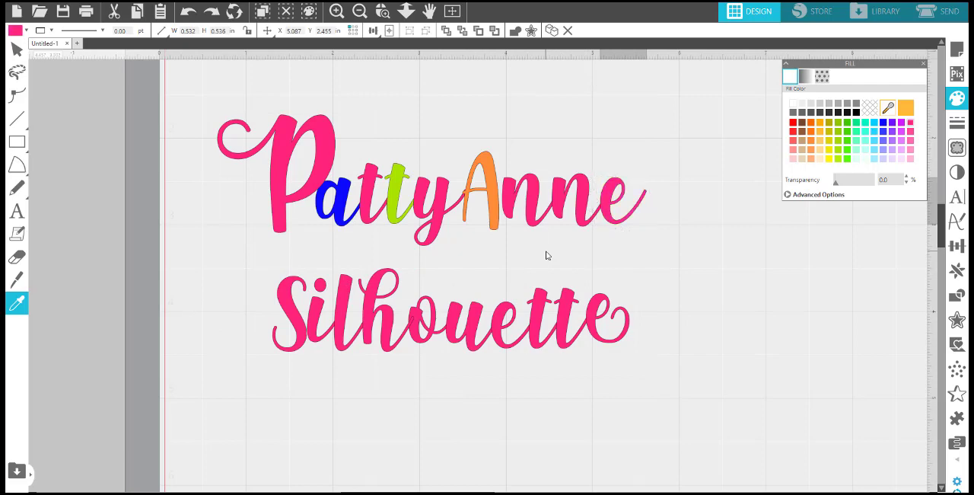
{"action": "key", "text": "ctrl+z"}
{"action": "key", "text": "Escape"}
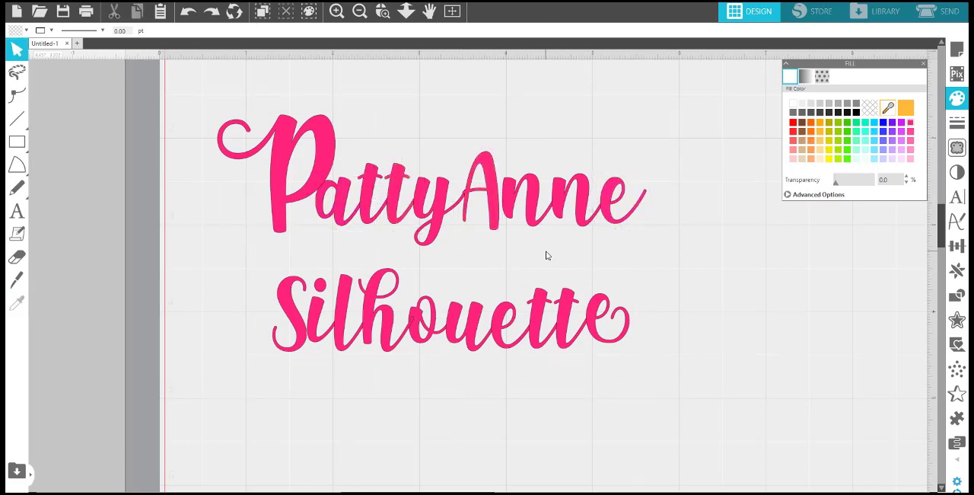
{"action": "left_click", "coordinate": [444, 212]}
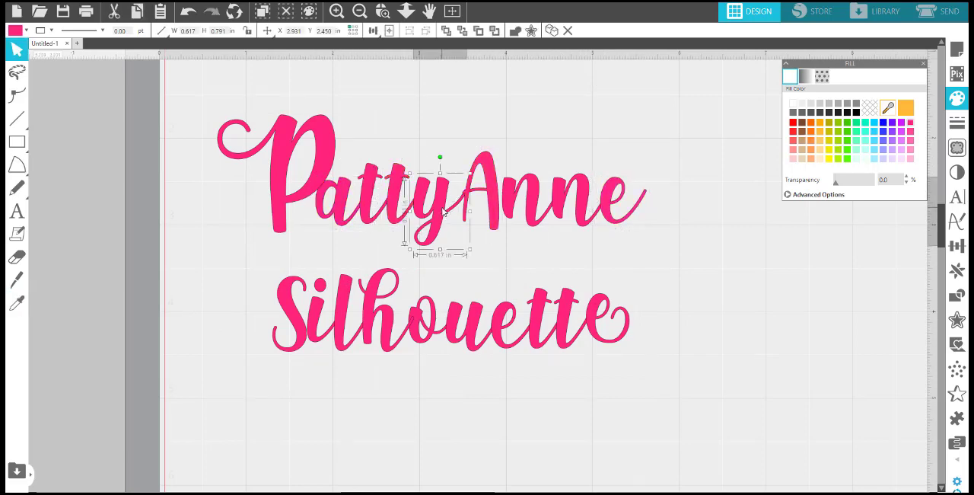
{"action": "left_click", "coordinate": [689, 222]}
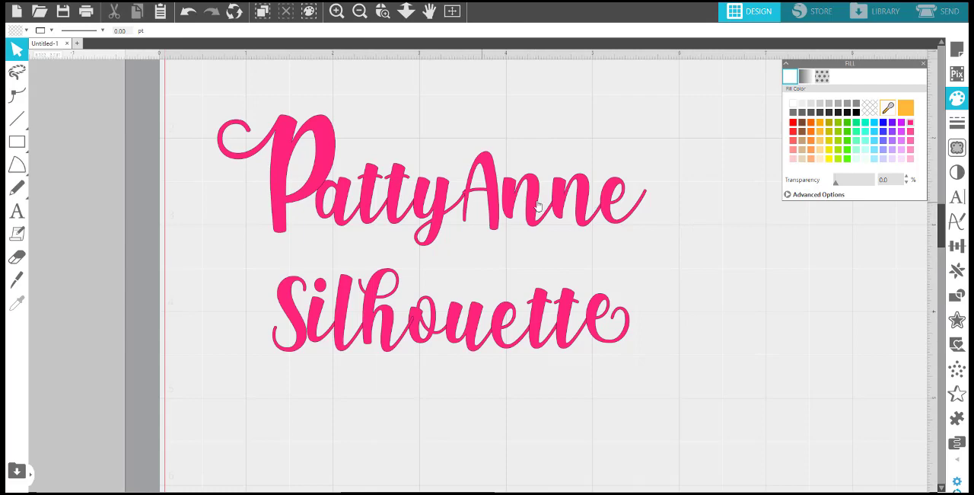
Set both text lines to Cut in the cutting setup and inspect the cut lines where the unwelded letters overlap.
{"action": "left_click", "coordinate": [944, 11]}
{"action": "left_click_drag", "start_coordinate": [406, 255], "coordinate": [136, 94]}
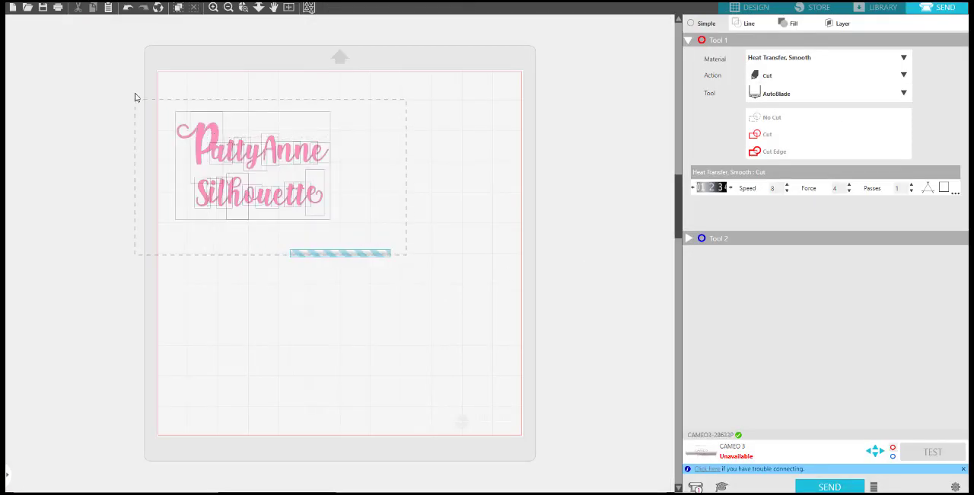
{"action": "left_click", "coordinate": [759, 135]}
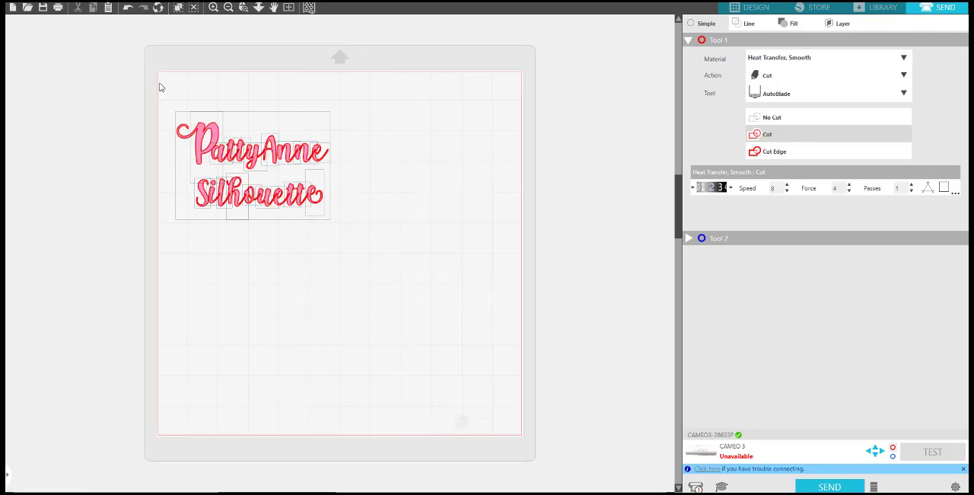
{"action": "left_click", "coordinate": [244, 7]}
{"action": "left_click_drag", "start_coordinate": [268, 119], "coordinate": [378, 230]}
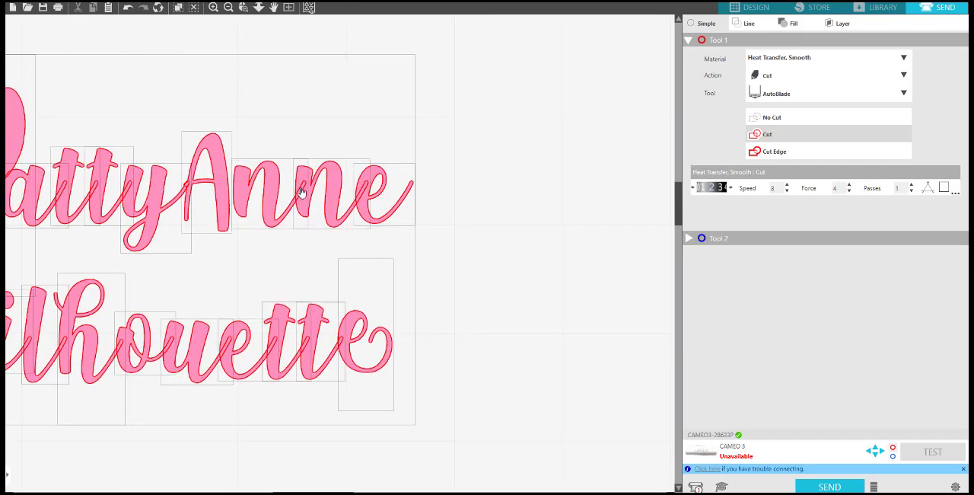
{"action": "left_click_drag", "start_coordinate": [305, 197], "coordinate": [316, 200]}
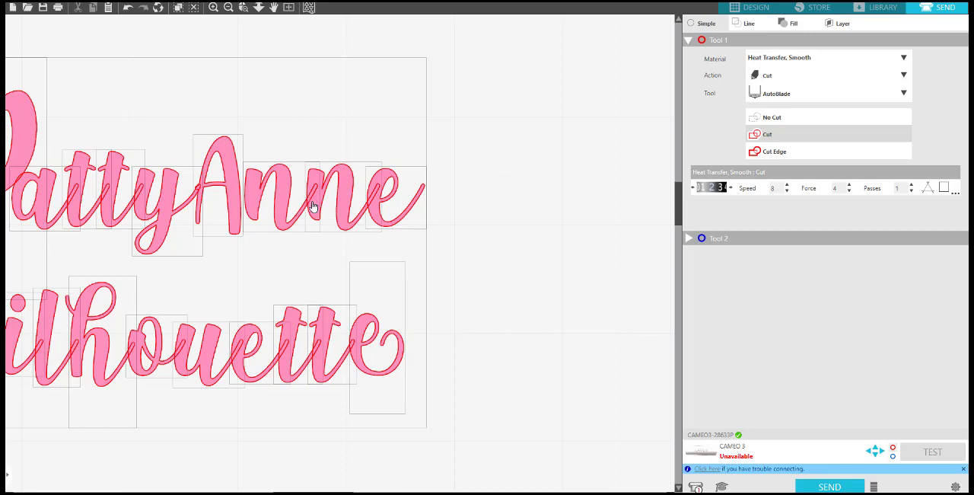
Weld all the overlapping letters of both text lines in the design view.
{"action": "left_click", "coordinate": [757, 7]}
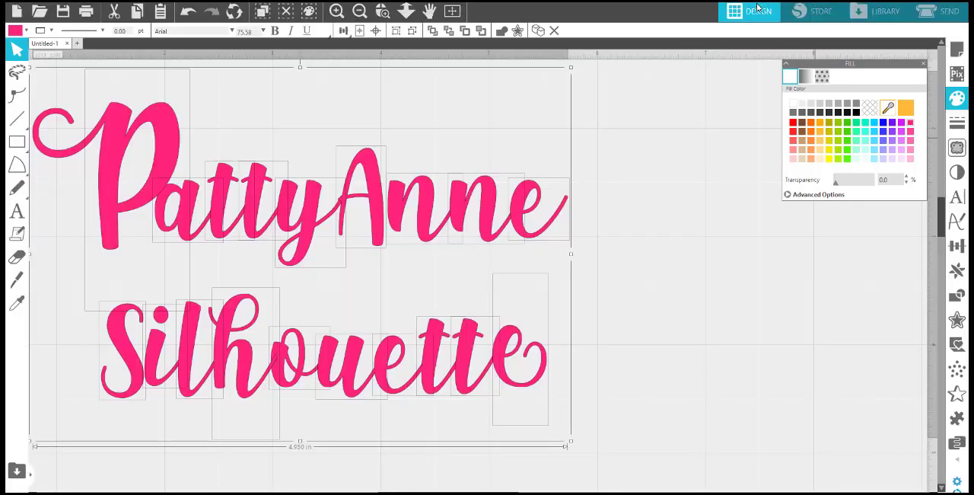
{"action": "right_click", "coordinate": [493, 213]}
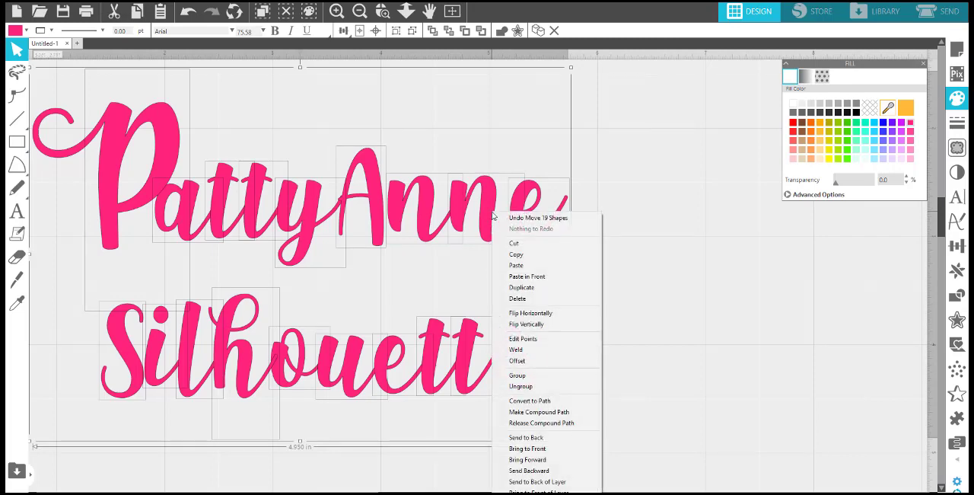
{"action": "left_click", "coordinate": [542, 350]}
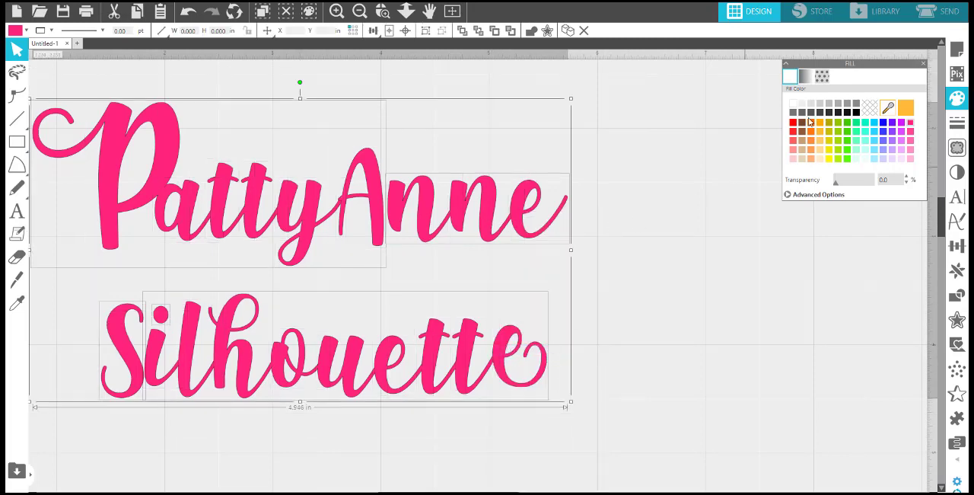
Examine the cut lines of the welded text in the cutting setup with the simple Cut option.
{"action": "left_click", "coordinate": [941, 12]}
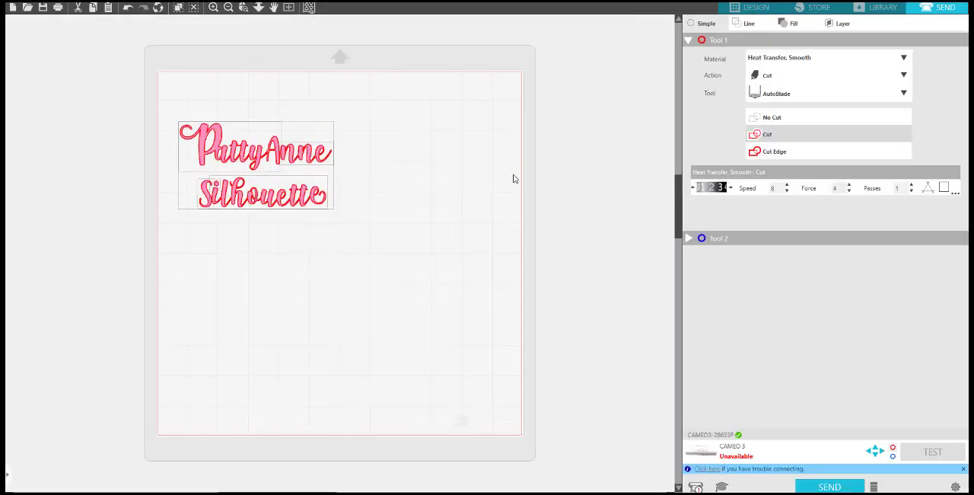
{"action": "left_click", "coordinate": [749, 24]}
{"action": "left_click", "coordinate": [703, 23]}
{"action": "left_click", "coordinate": [770, 136]}
{"action": "left_click", "coordinate": [357, 237]}
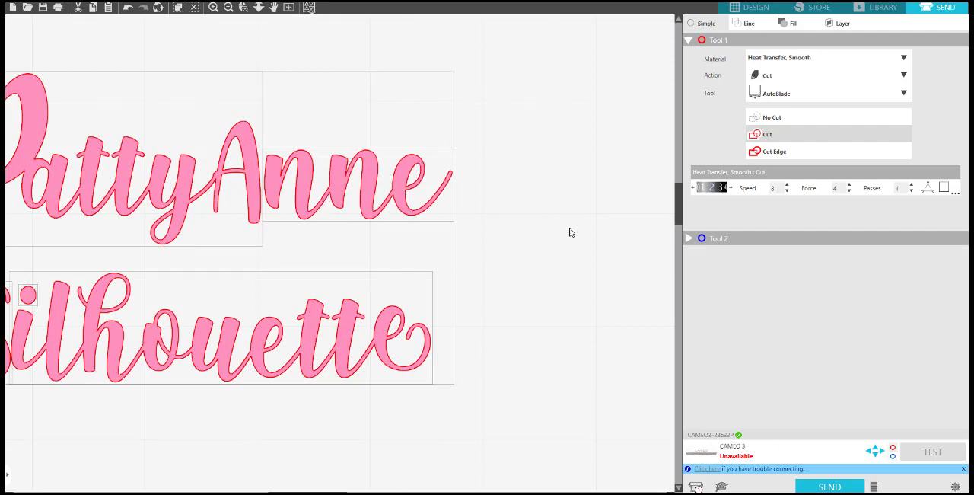
Return to the design view and shift the two welded text lines slightly right and down on the page.
{"action": "left_click", "coordinate": [754, 7]}
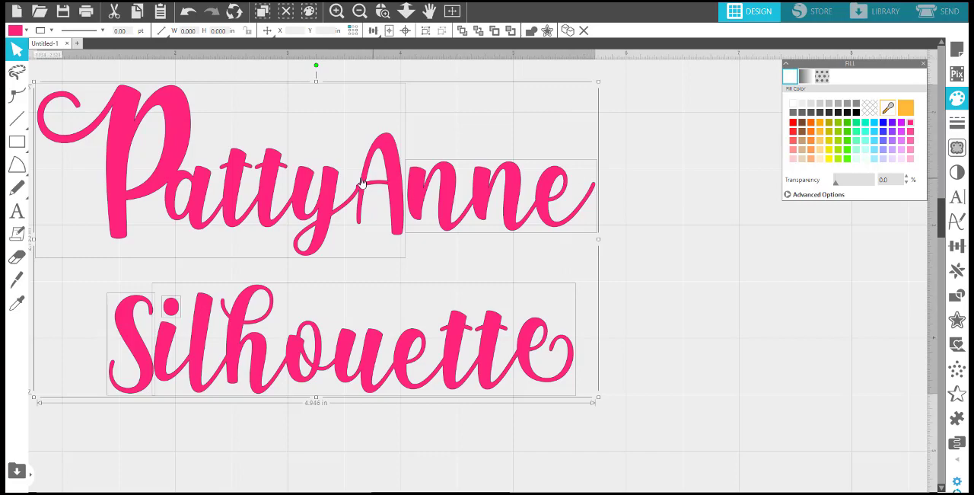
{"action": "left_click_drag", "start_coordinate": [382, 161], "coordinate": [478, 185]}
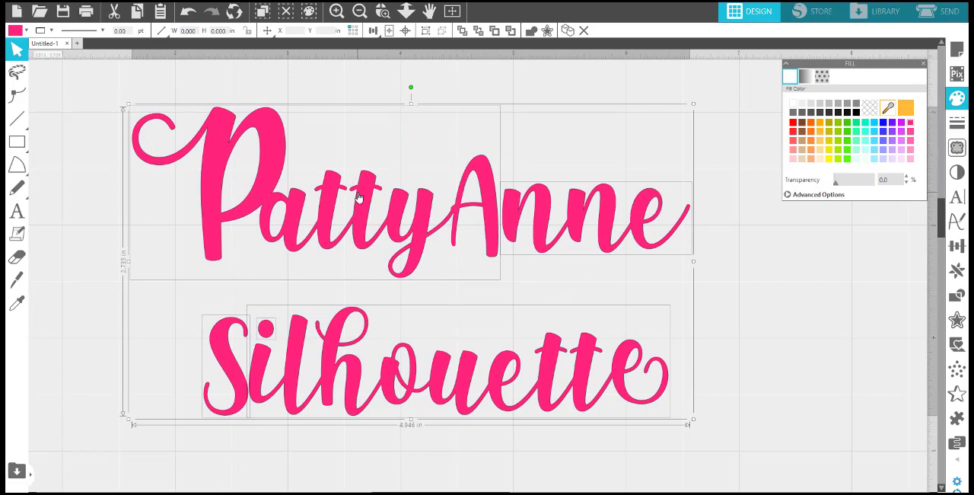
{"action": "mouse_move", "coordinate": [358, 197]}
{"action": "left_mouse_down"}
{"action": "mouse_move", "coordinate": [389, 200]}
{"action": "mouse_move", "coordinate": [364, 214]}
{"action": "left_mouse_up"}
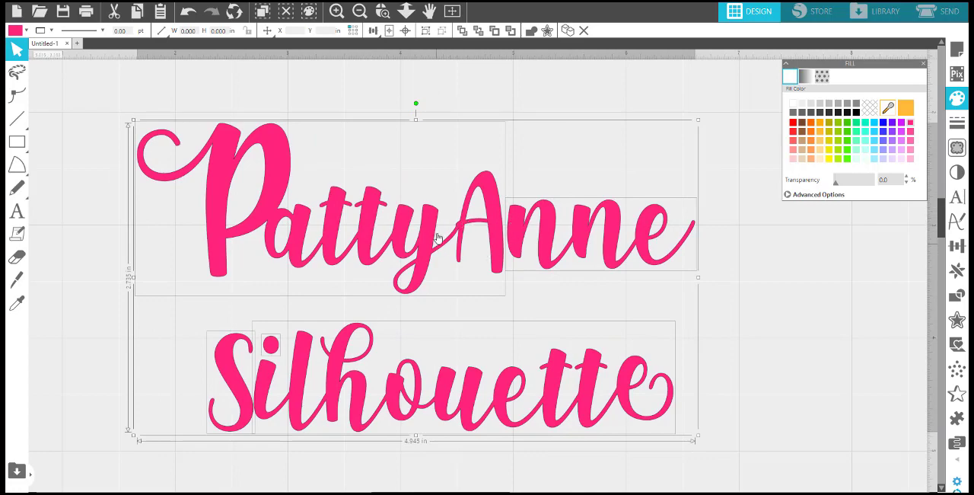
{"action": "left_click_drag", "start_coordinate": [487, 202], "coordinate": [480, 197]}
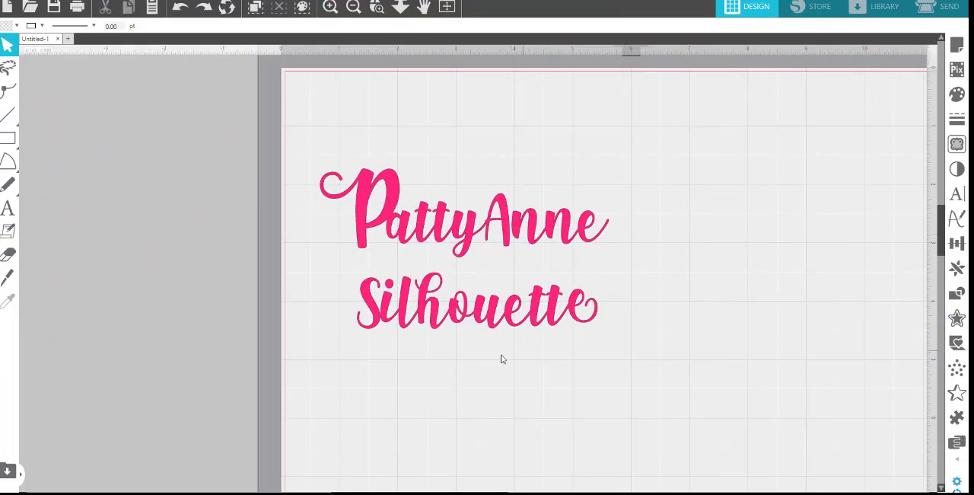
Add a new text with the single letter a in the Shink font just below the word Silhouette.
{"action": "left_click", "coordinate": [8, 211]}
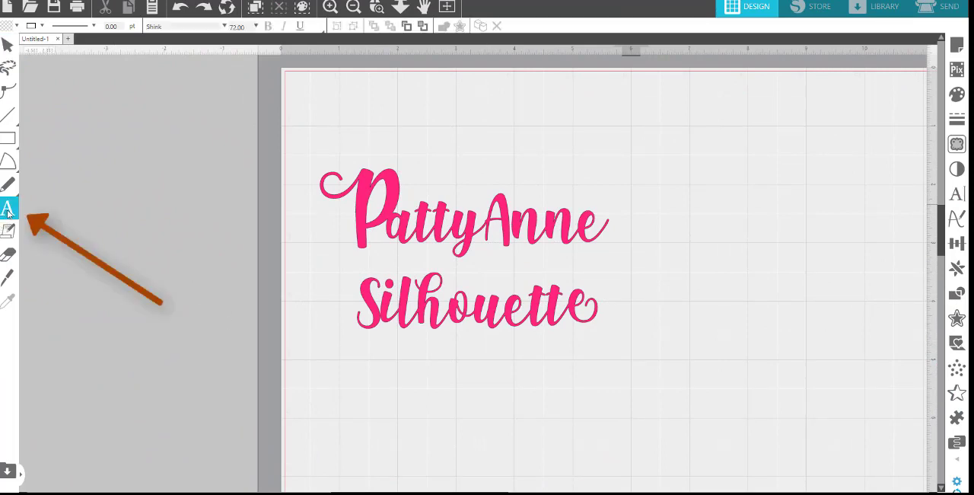
{"action": "left_click", "coordinate": [435, 374]}
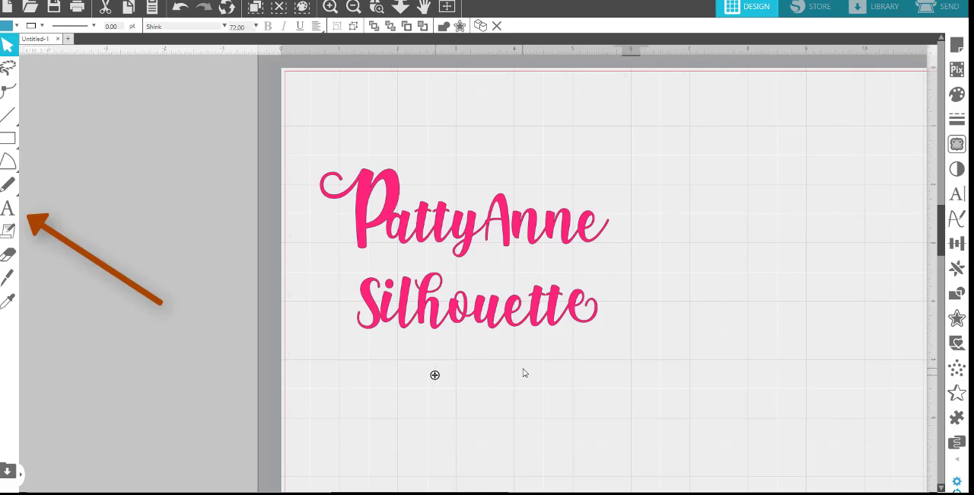
{"action": "type", "text": "a"}
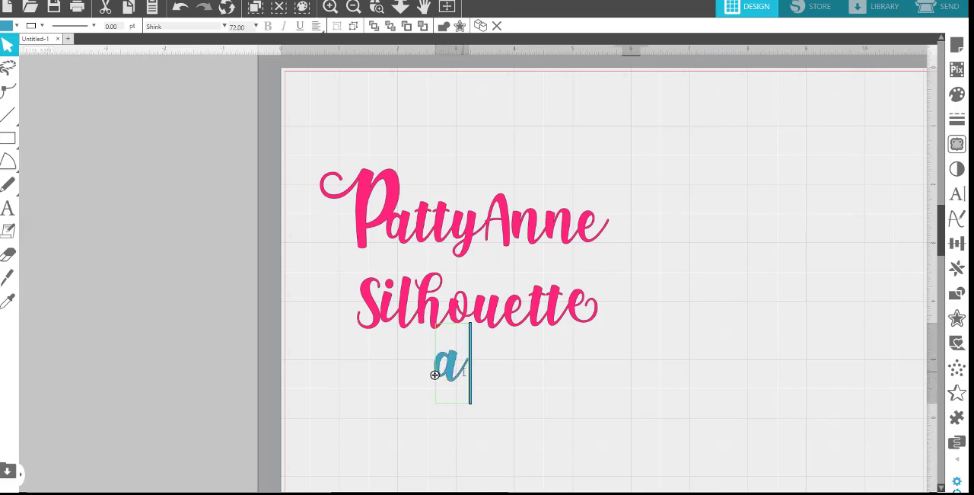
Replace the letter a with the second curly flourish glyph that follows z in the Shink glyph set.
{"action": "double_click", "coordinate": [440, 382]}
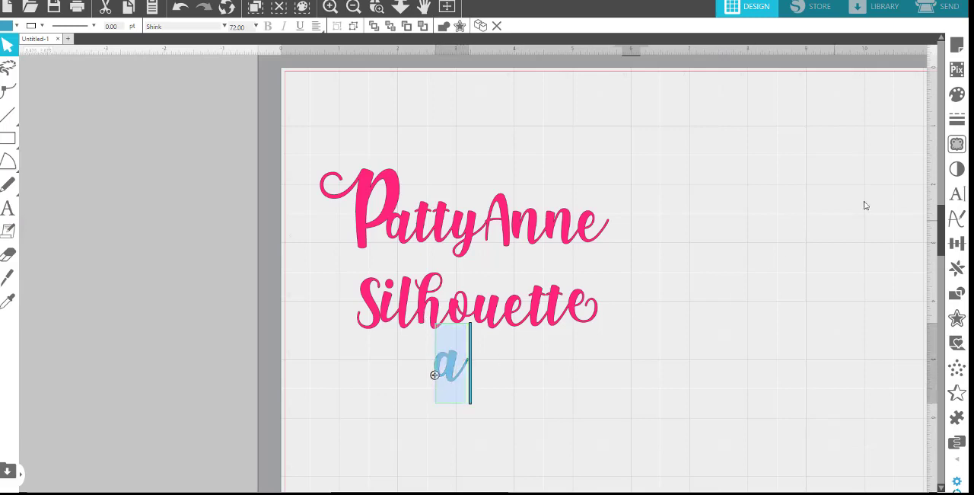
{"action": "left_click", "coordinate": [961, 200]}
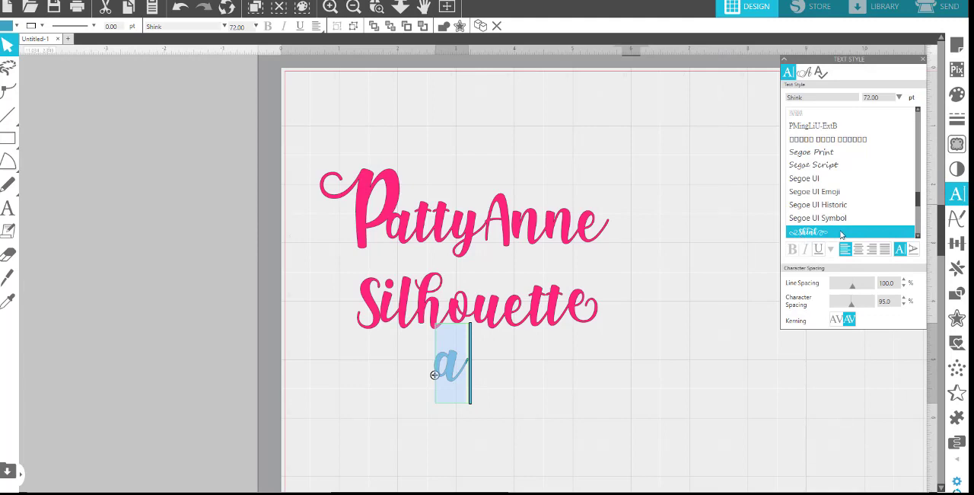
{"action": "left_click", "coordinate": [807, 74]}
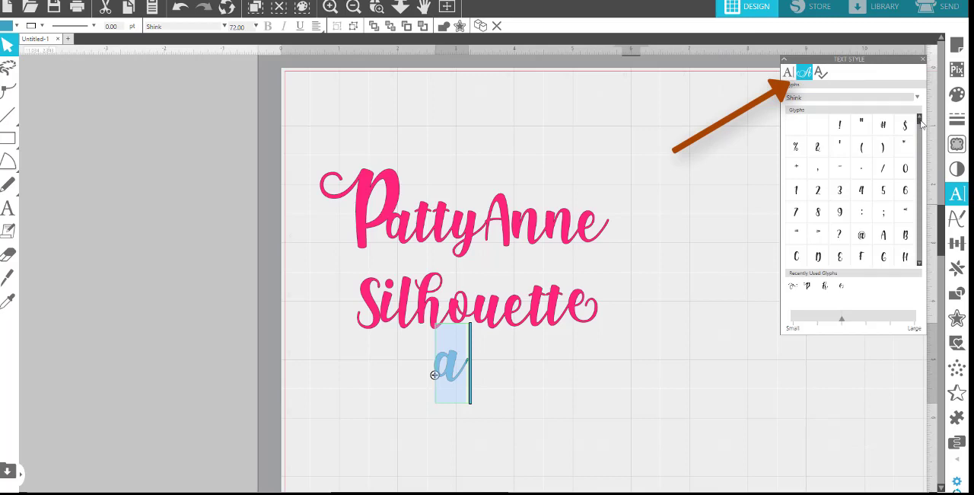
{"action": "mouse_move", "coordinate": [920, 119]}
{"action": "left_mouse_down"}
{"action": "mouse_move", "coordinate": [926, 253]}
{"action": "mouse_move", "coordinate": [925, 196]}
{"action": "left_mouse_up"}
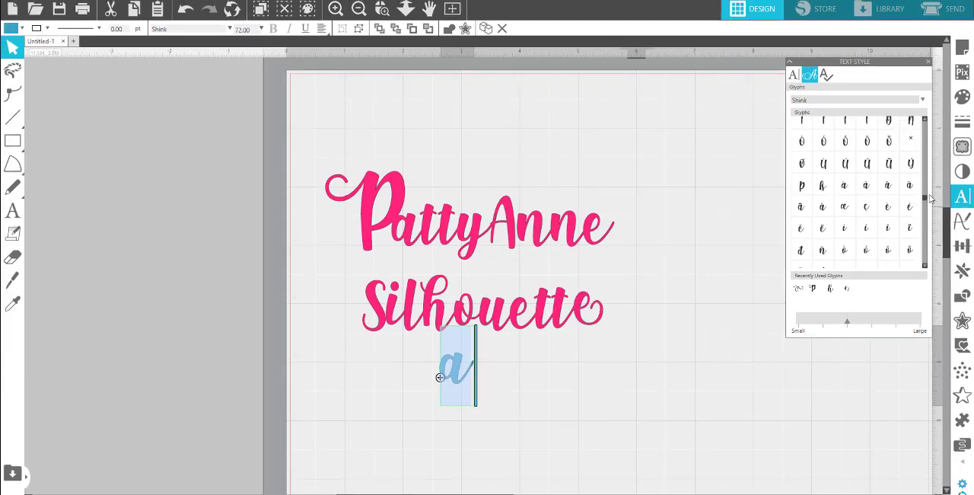
{"action": "scroll", "coordinate": [917, 194], "scroll_direction": "up", "scroll_amount": 5}
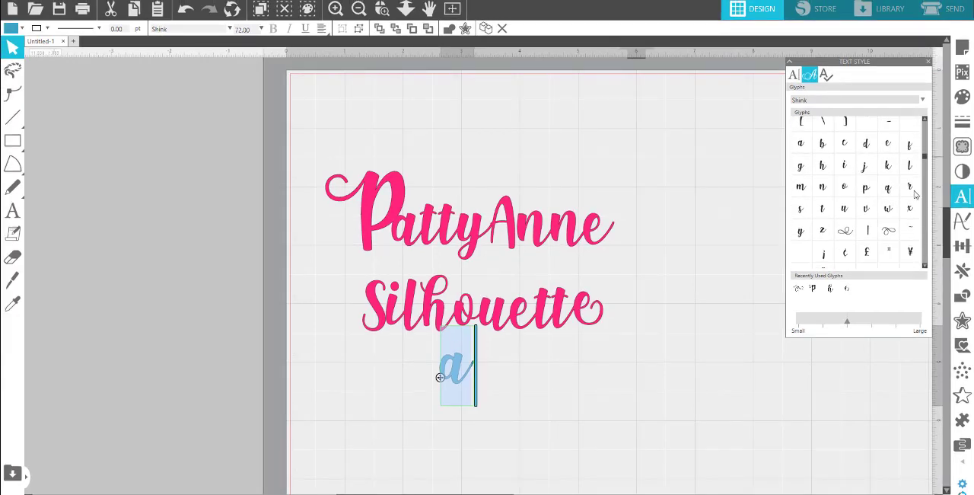
{"action": "left_click", "coordinate": [888, 235]}
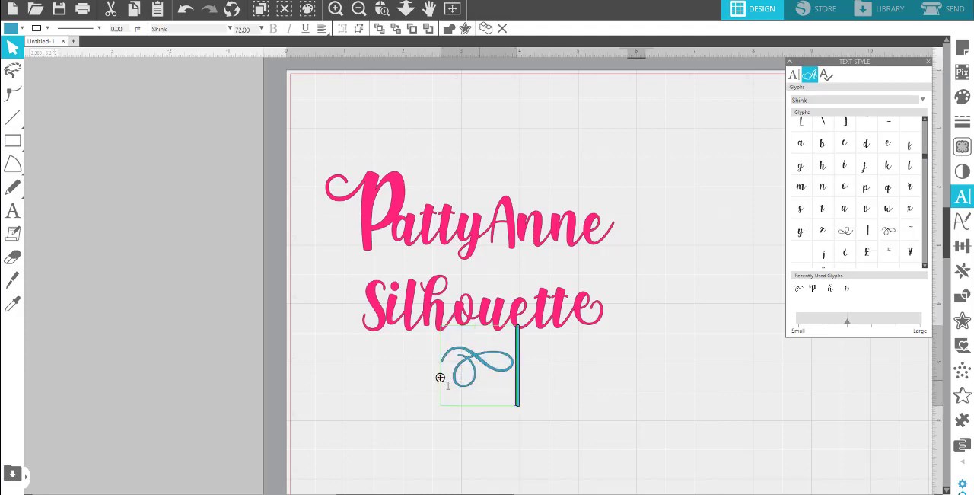
{"action": "left_click", "coordinate": [556, 392]}
Stretch and enlarge the flourish to about 2.56 in wide and centre it under the word Silhouette.
{"action": "left_click", "coordinate": [496, 375]}
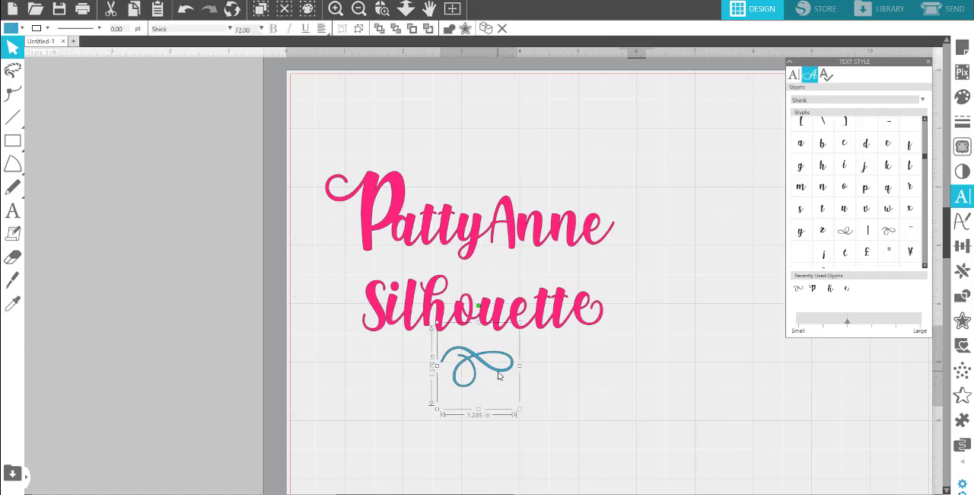
{"action": "left_click_drag", "start_coordinate": [520, 365], "coordinate": [575, 369]}
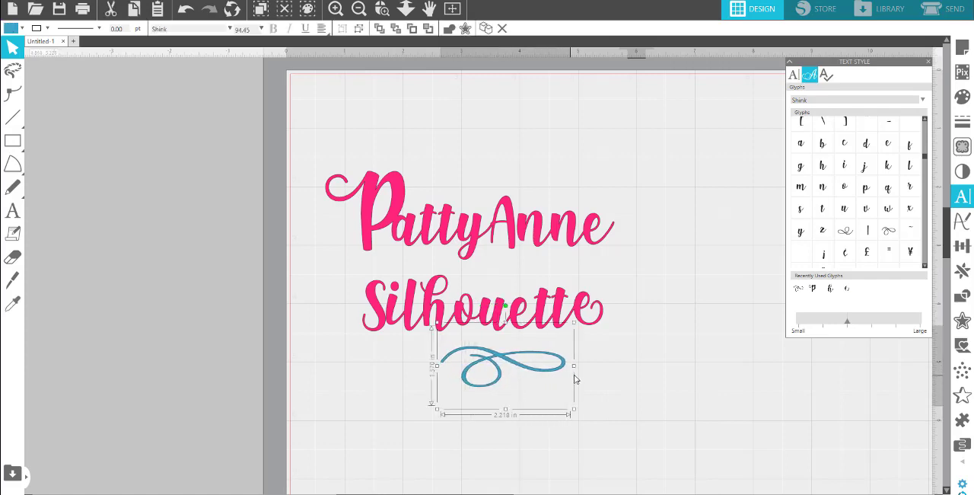
{"action": "left_click_drag", "start_coordinate": [575, 410], "coordinate": [594, 421]}
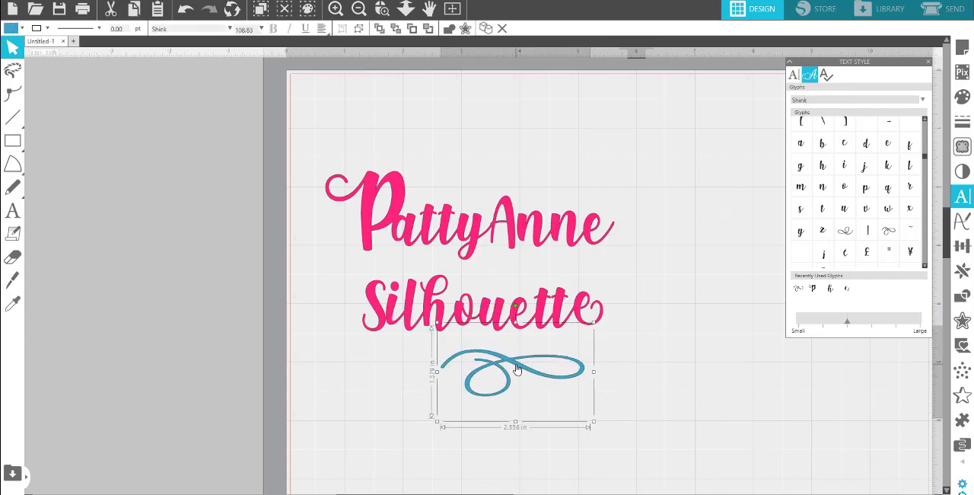
{"action": "left_click_drag", "start_coordinate": [516, 366], "coordinate": [479, 361]}
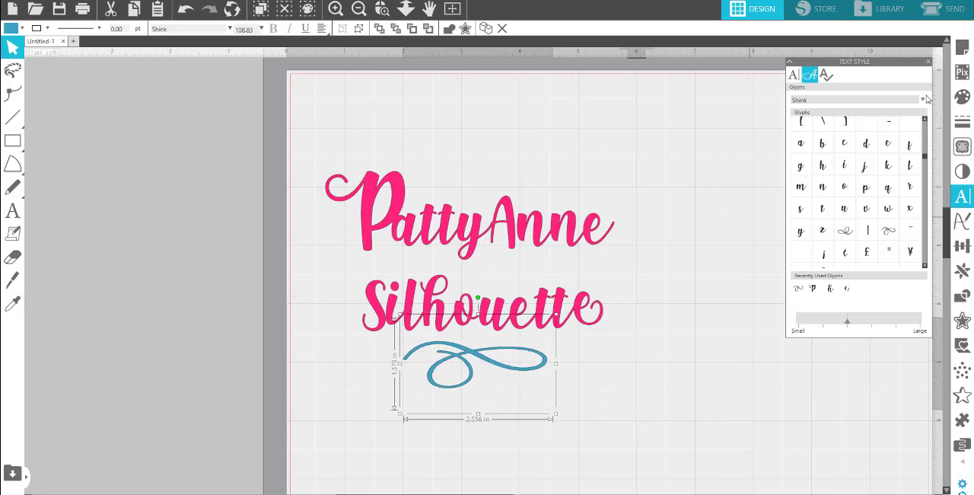
Fill the flourish with the same bright pink as the text lines.
{"action": "left_click", "coordinate": [963, 97]}
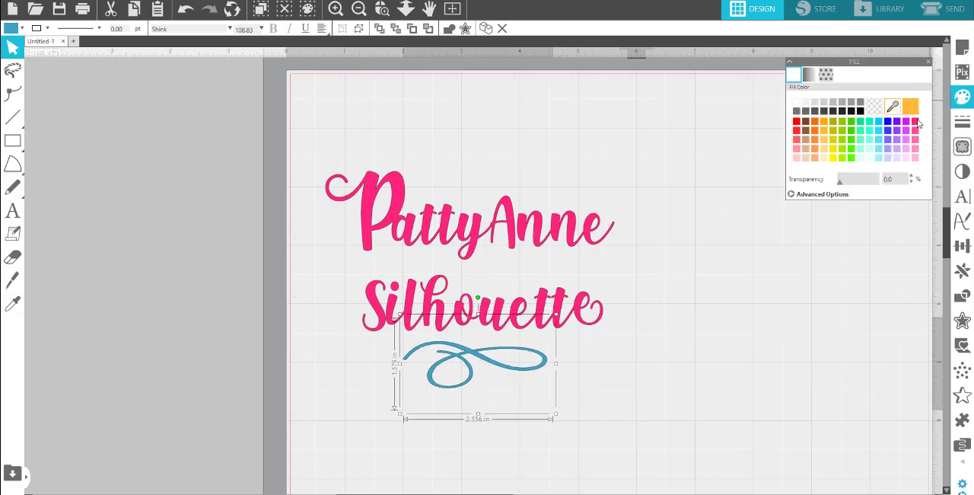
{"action": "left_click", "coordinate": [916, 121]}
{"action": "left_click", "coordinate": [710, 313]}
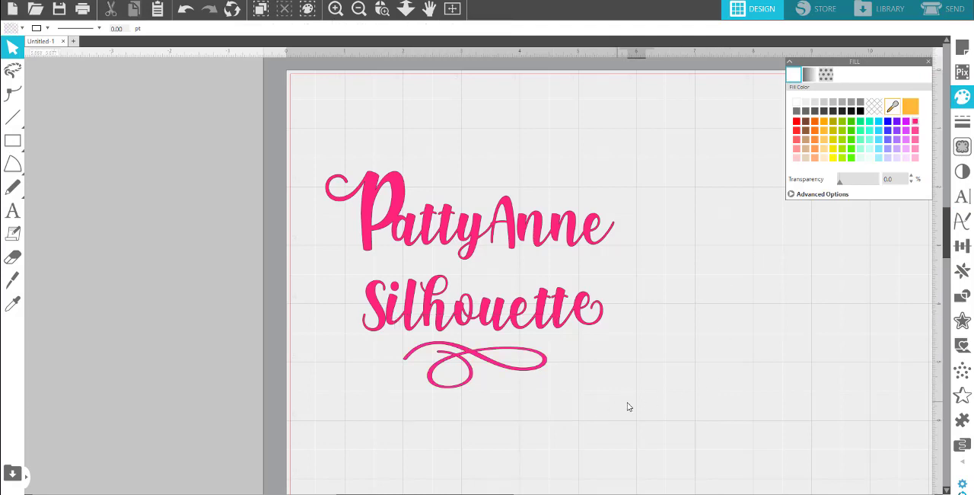
Group the pieces of the upper text line, and move the flourish down clear of the word Silhouette.
{"action": "left_click_drag", "start_coordinate": [664, 404], "coordinate": [318, 148]}
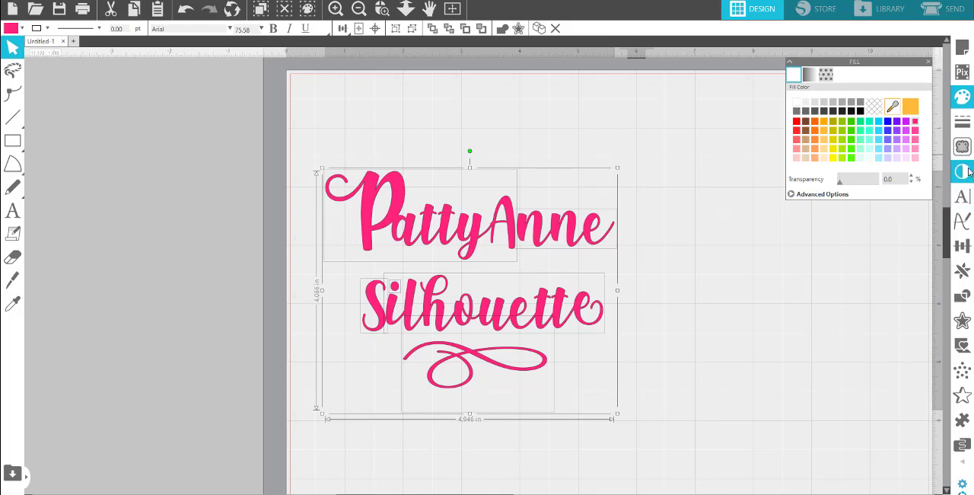
{"action": "left_click", "coordinate": [749, 321]}
{"action": "left_click_drag", "start_coordinate": [320, 159], "coordinate": [617, 228]}
{"action": "right_click", "coordinate": [615, 226]}
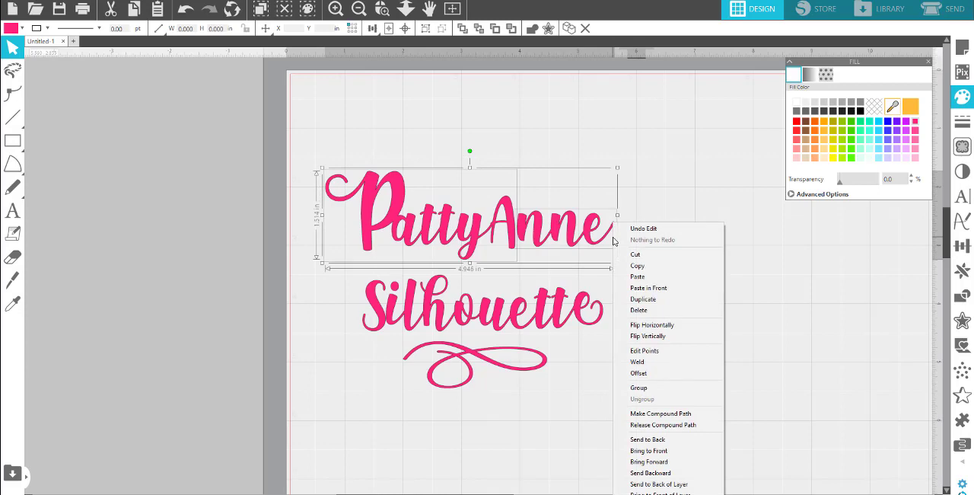
{"action": "left_click", "coordinate": [667, 389]}
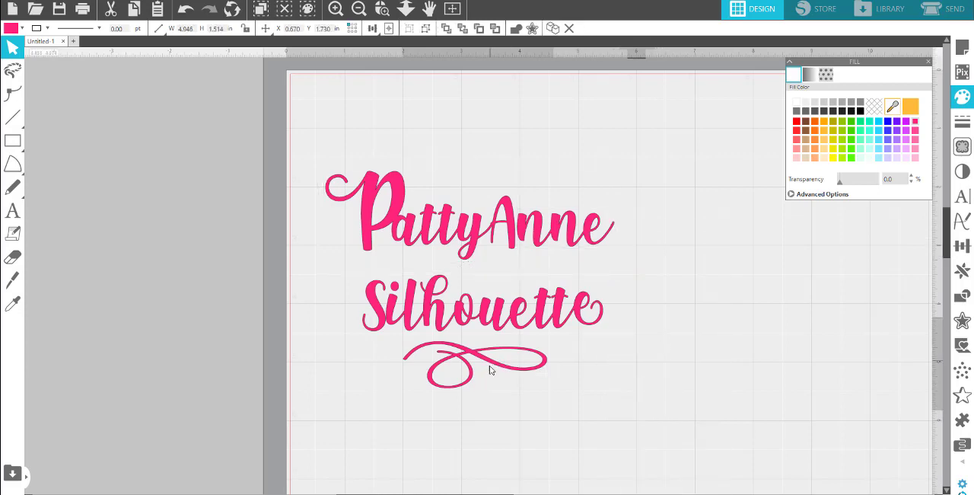
{"action": "left_click_drag", "start_coordinate": [490, 370], "coordinate": [489, 420]}
{"action": "left_click_drag", "start_coordinate": [634, 366], "coordinate": [348, 302]}
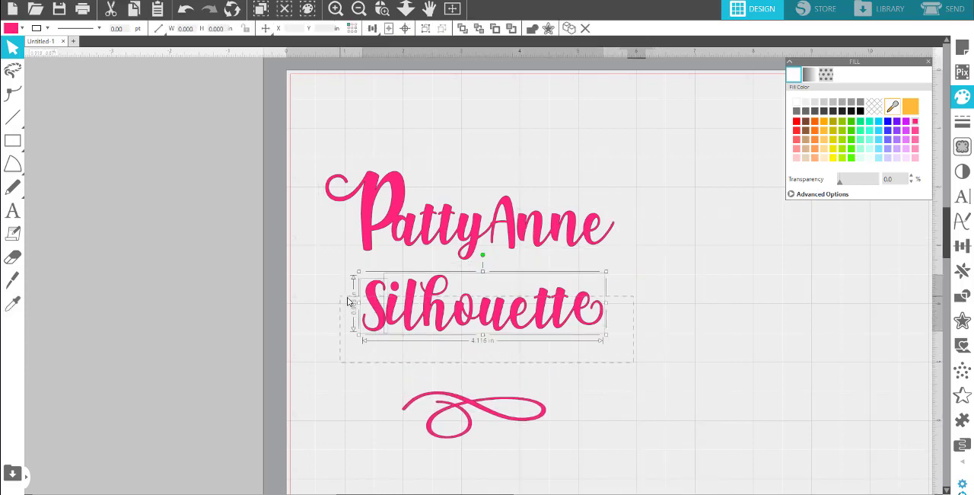
{"action": "right_click", "coordinate": [407, 308]}
{"action": "left_click", "coordinate": [442, 193]}
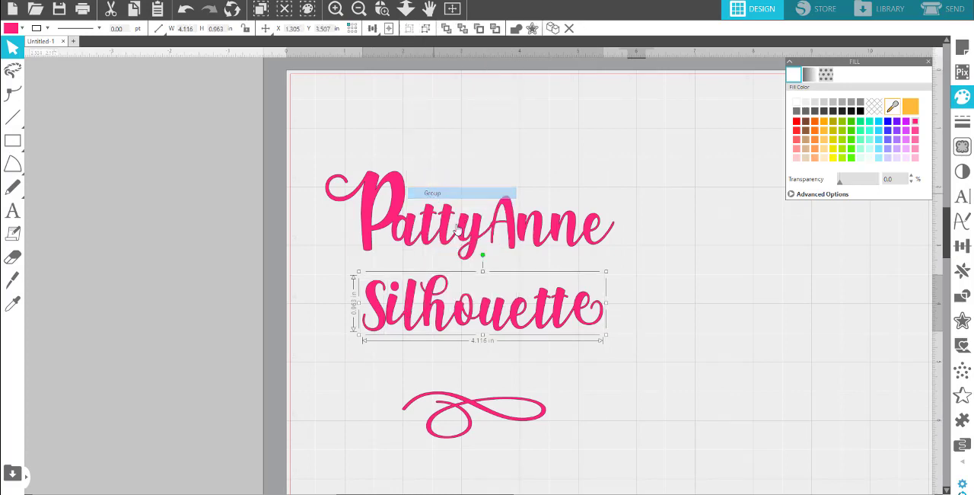
{"action": "left_click_drag", "start_coordinate": [465, 311], "coordinate": [463, 314]}
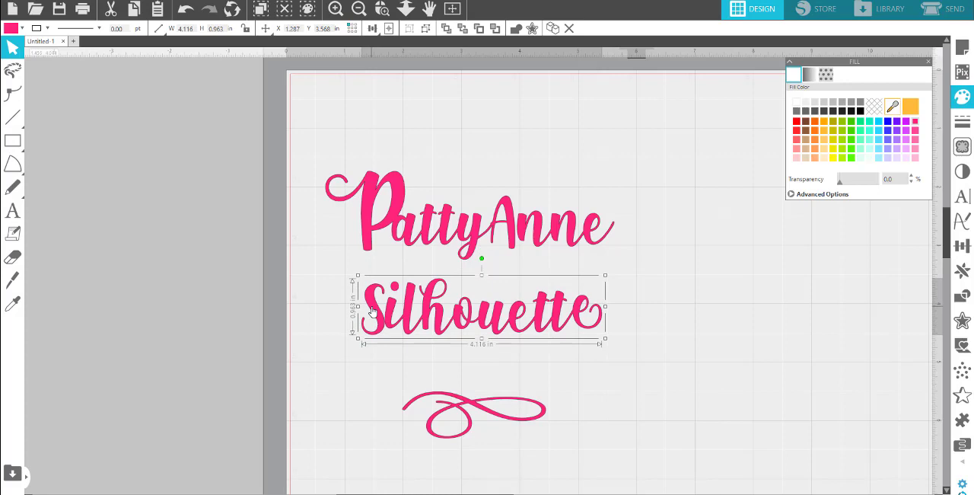
{"action": "key", "text": "i"}
{"action": "key", "text": "ctrl+z"}
{"action": "key", "text": "ctrl+z"}
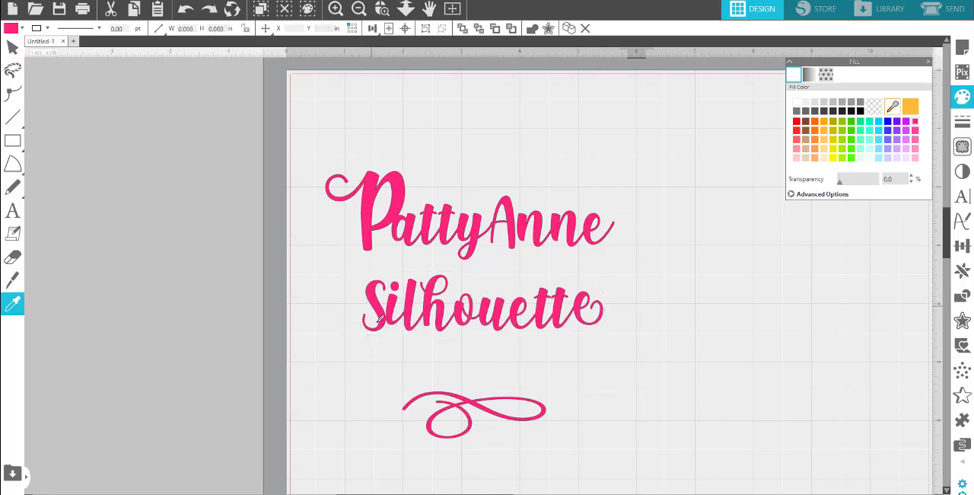
{"action": "key", "text": "Escape"}
Group all the pieces of the word Silhouette into one object.
{"action": "left_click_drag", "start_coordinate": [321, 253], "coordinate": [515, 329]}
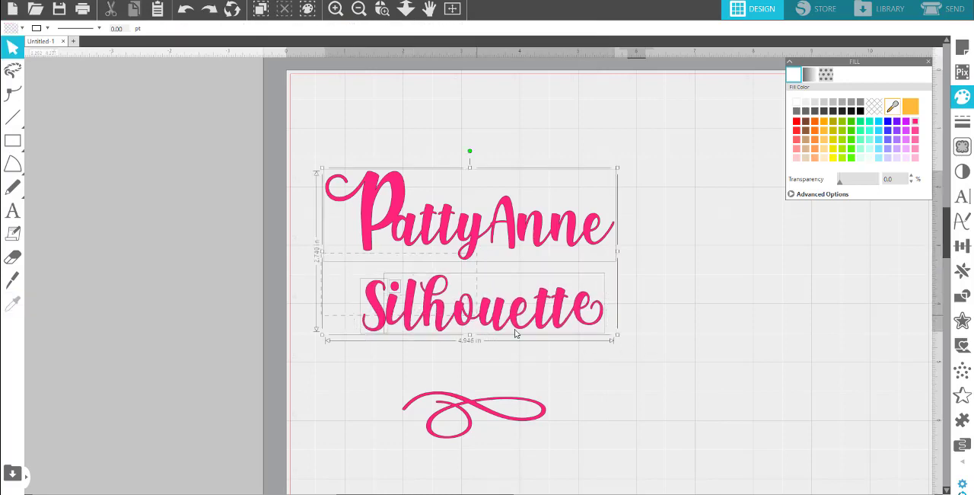
{"action": "left_click", "coordinate": [610, 344]}
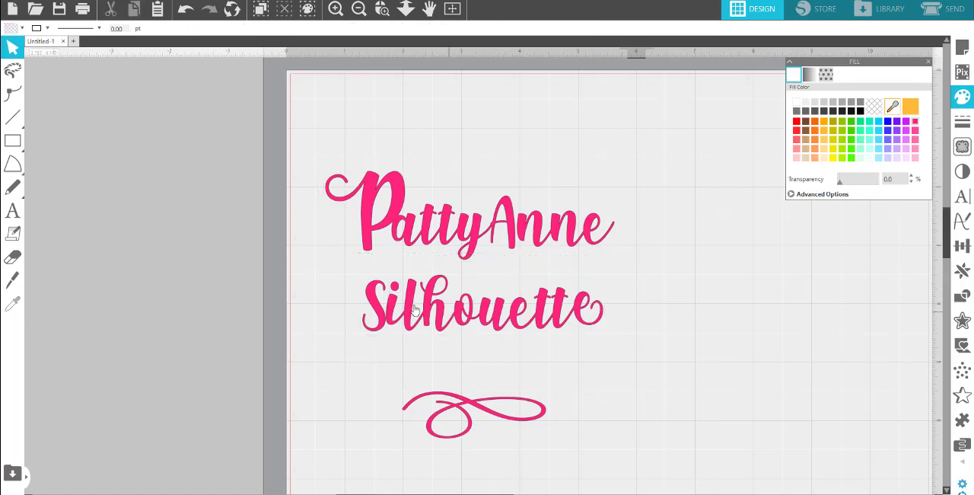
{"action": "left_click", "coordinate": [358, 282]}
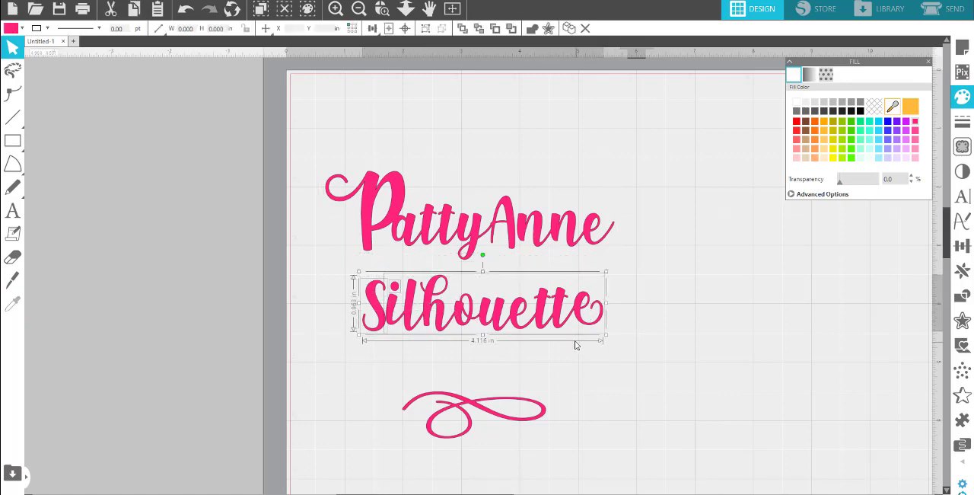
{"action": "right_click", "coordinate": [579, 320]}
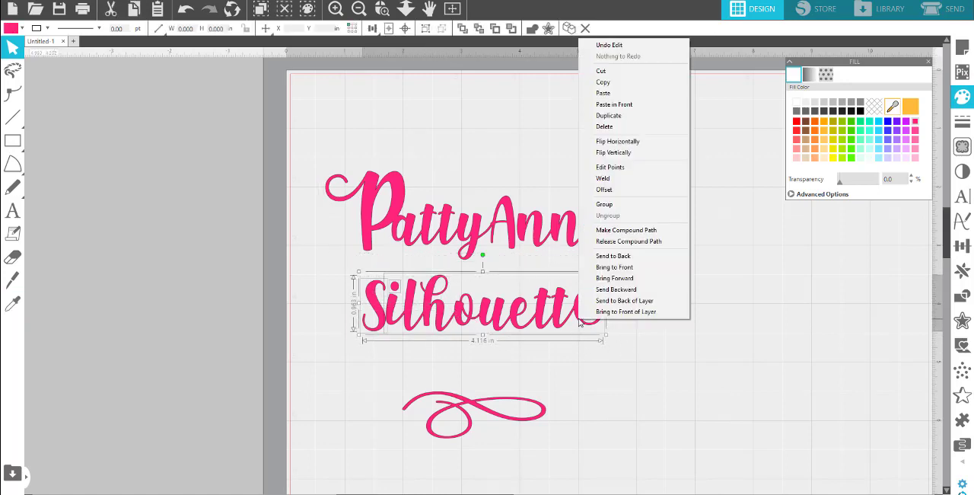
{"action": "left_click", "coordinate": [619, 206]}
Centre the word Silhouette closely under the upper text line and move the flourish back up just beneath it.
{"action": "left_click_drag", "start_coordinate": [488, 307], "coordinate": [473, 303]}
{"action": "left_click_drag", "start_coordinate": [469, 399], "coordinate": [469, 350]}
{"action": "left_click", "coordinate": [629, 419]}
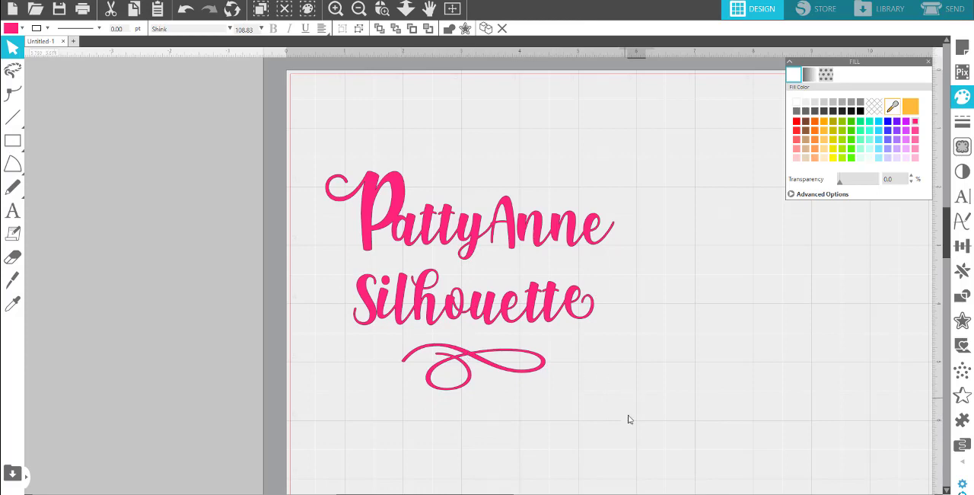
Apply an external offset of 0.120 in around both text lines and the flourish.
{"action": "left_click_drag", "start_coordinate": [601, 415], "coordinate": [355, 164]}
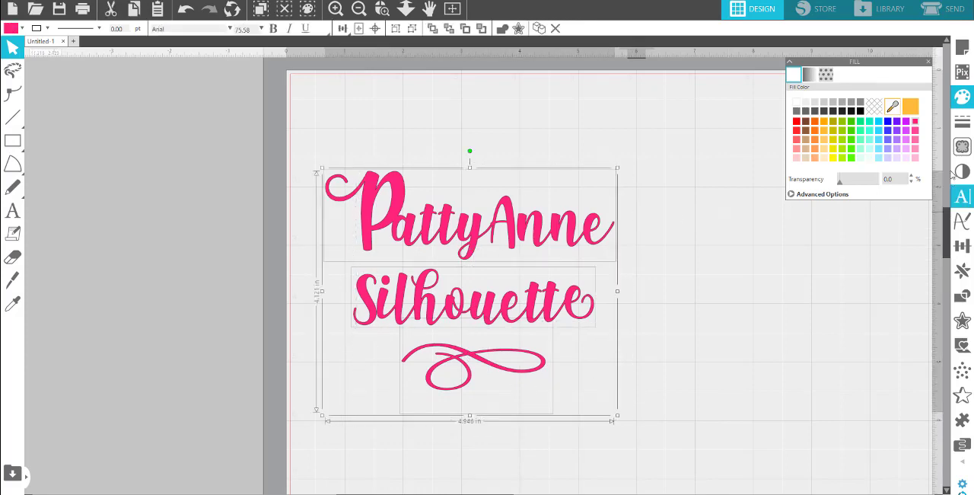
{"action": "left_click", "coordinate": [963, 321]}
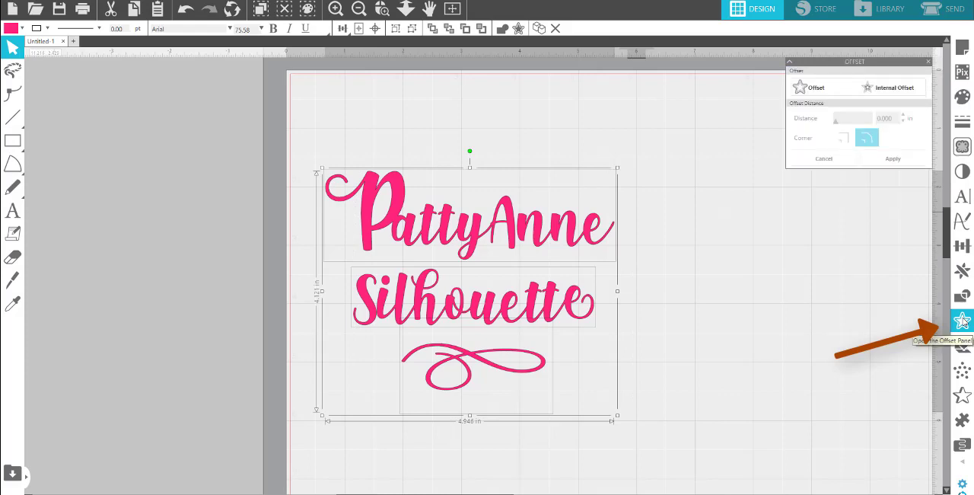
{"action": "left_click", "coordinate": [813, 84]}
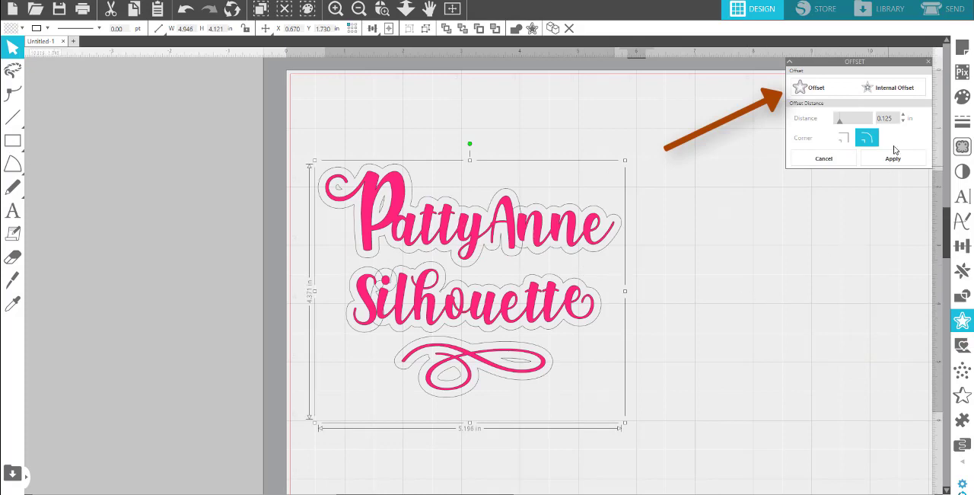
{"action": "left_click", "coordinate": [904, 122]}
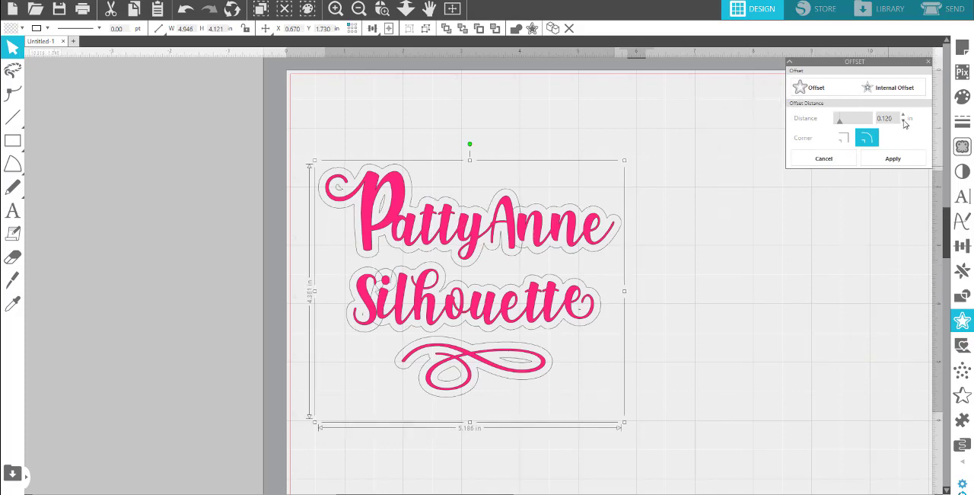
{"action": "left_click", "coordinate": [905, 122]}
{"action": "left_click", "coordinate": [904, 122]}
{"action": "left_click", "coordinate": [905, 122]}
{"action": "left_click", "coordinate": [904, 122]}
{"action": "left_click", "coordinate": [904, 122]}
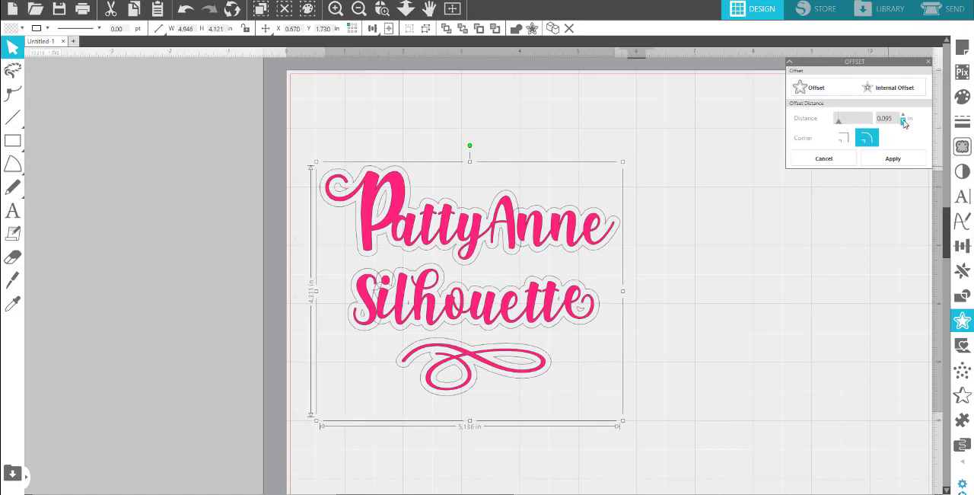
{"action": "left_click", "coordinate": [905, 122]}
{"action": "left_click", "coordinate": [904, 114]}
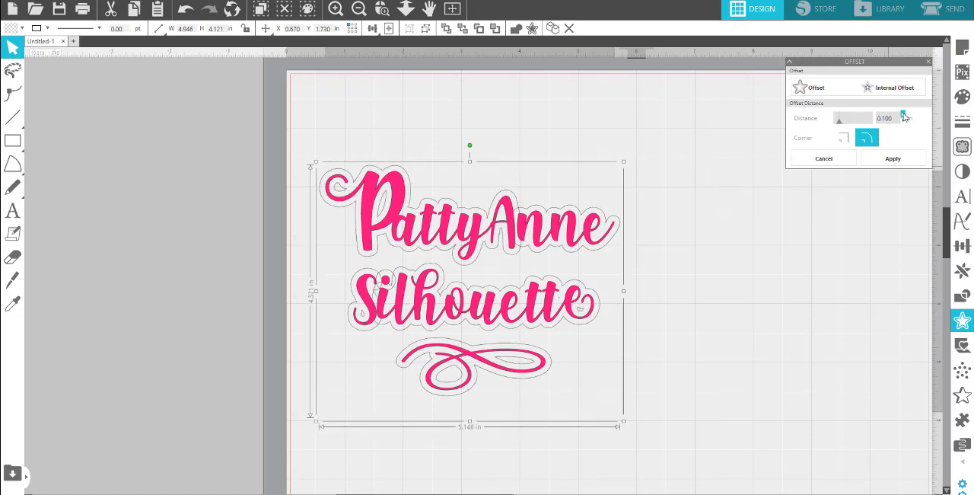
{"action": "left_click", "coordinate": [905, 114]}
{"action": "left_click", "coordinate": [904, 114]}
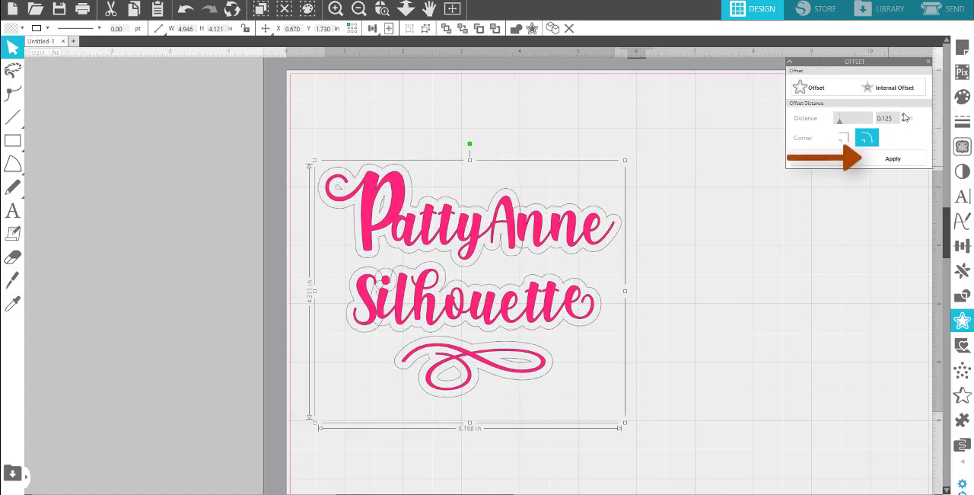
{"action": "left_click", "coordinate": [904, 115]}
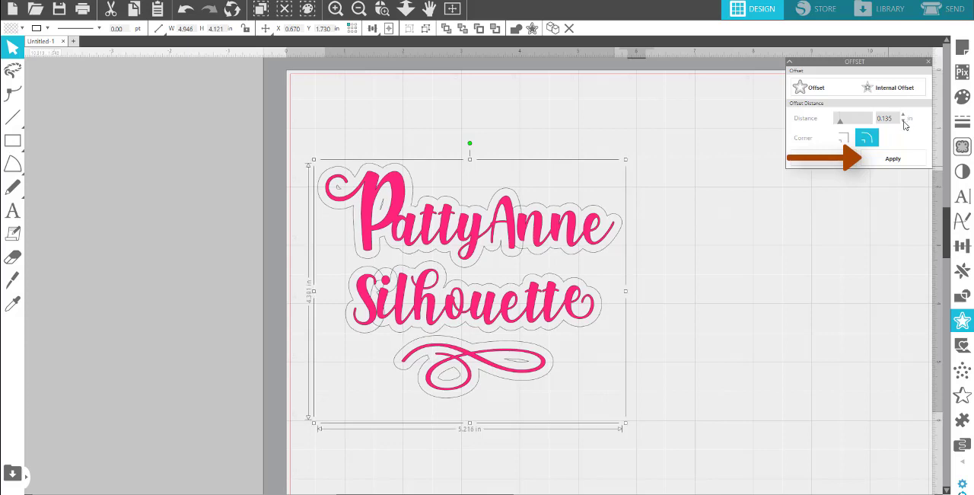
{"action": "left_click", "coordinate": [905, 121]}
{"action": "left_click", "coordinate": [904, 121]}
{"action": "left_click", "coordinate": [904, 121]}
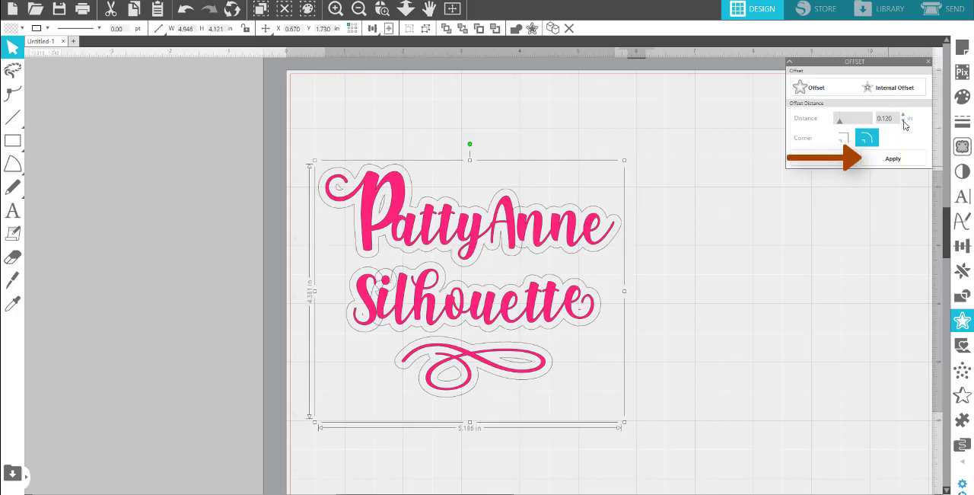
{"action": "left_click", "coordinate": [893, 158]}
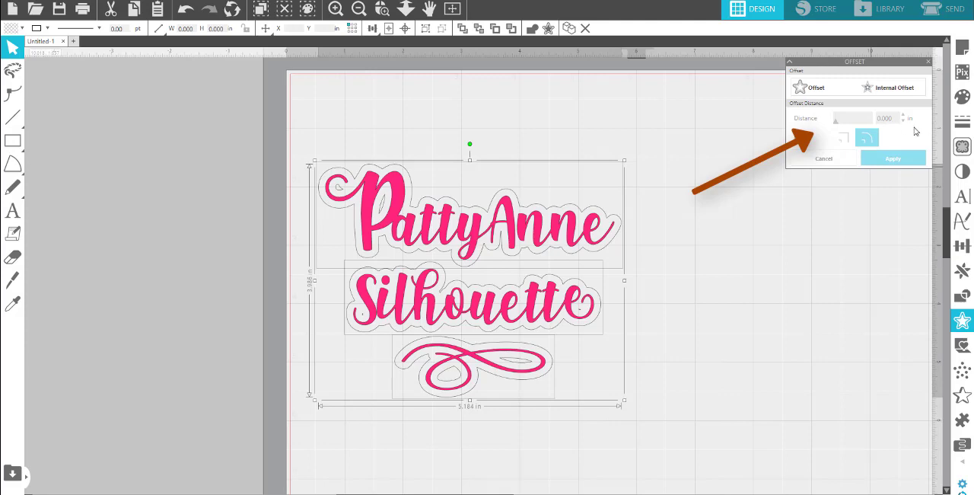
Try a second external offset of 0.125 in around the new outlines.
{"action": "left_click", "coordinate": [826, 92]}
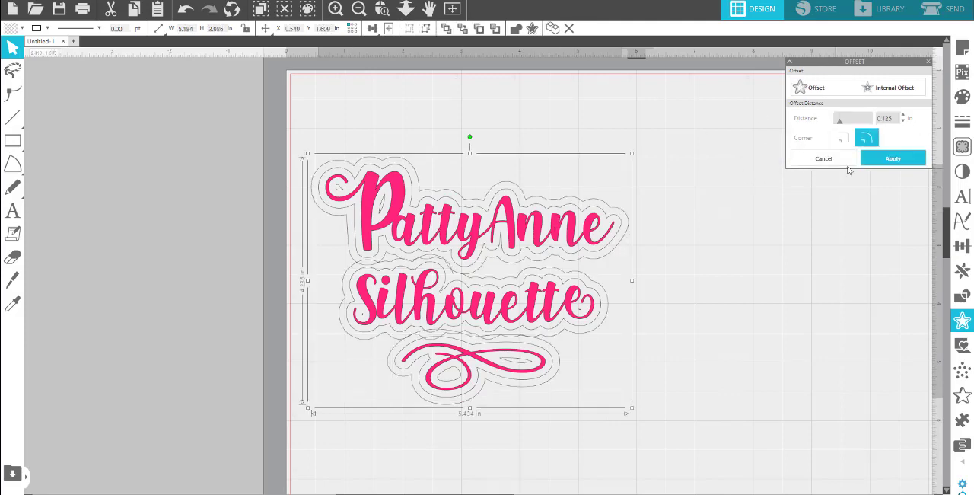
{"action": "left_click", "coordinate": [508, 193]}
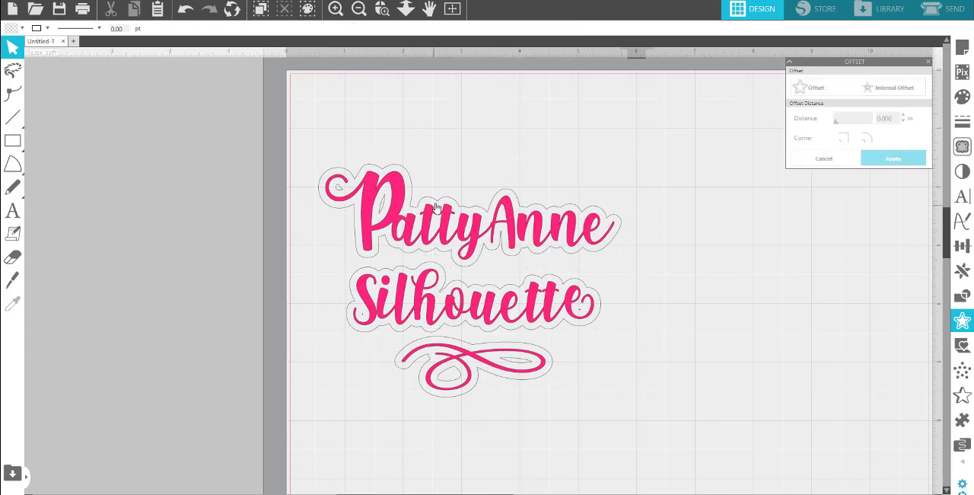
Fill the offset outline around the upper text line with vivid purple.
{"action": "left_click", "coordinate": [435, 204]}
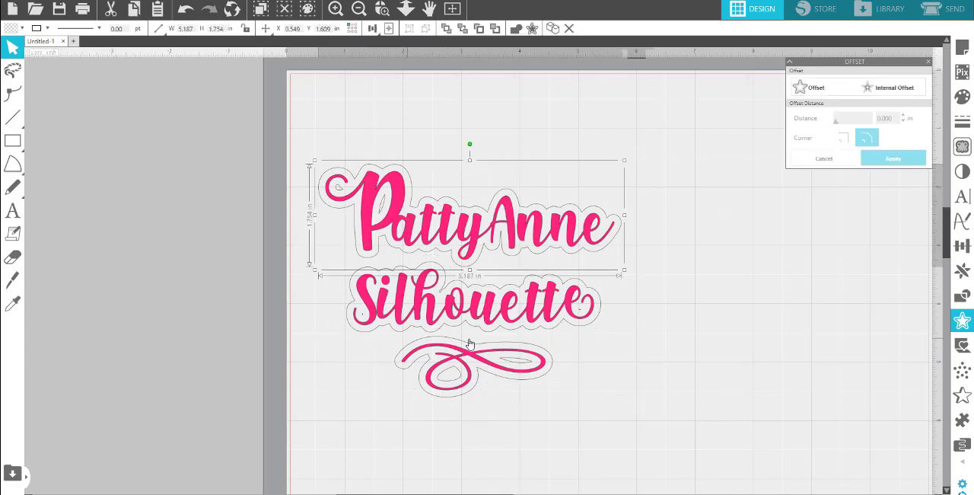
{"action": "left_click", "coordinate": [9, 29]}
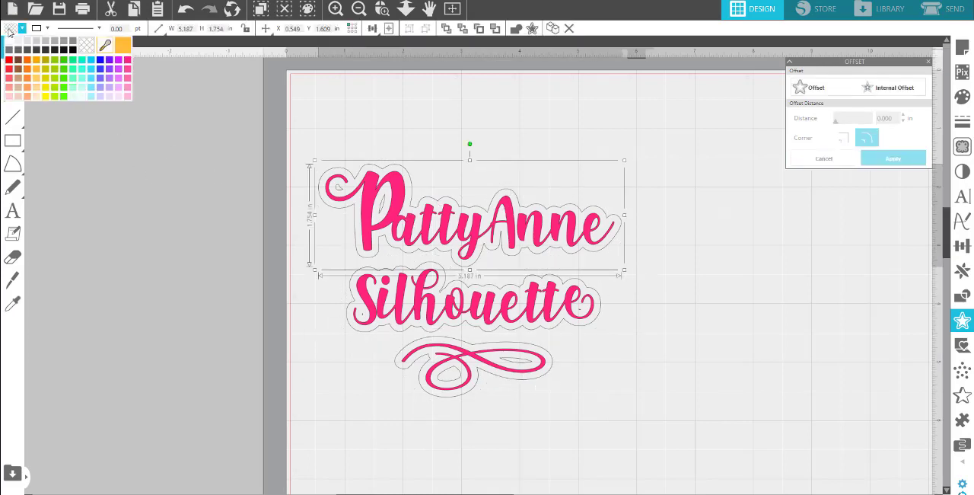
{"action": "left_click", "coordinate": [111, 60]}
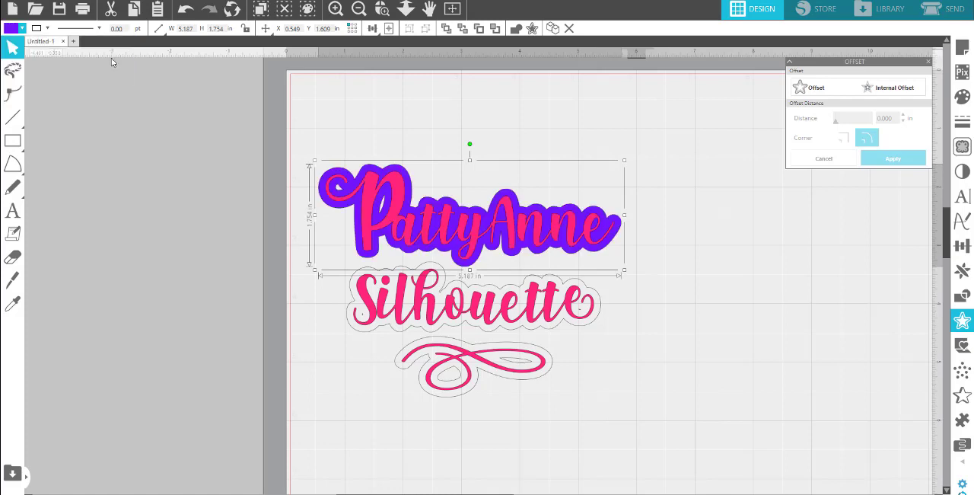
Fill the offset outline around Silhouette with the same vivid purple, trying two lighter purple shades first.
{"action": "left_click", "coordinate": [396, 284]}
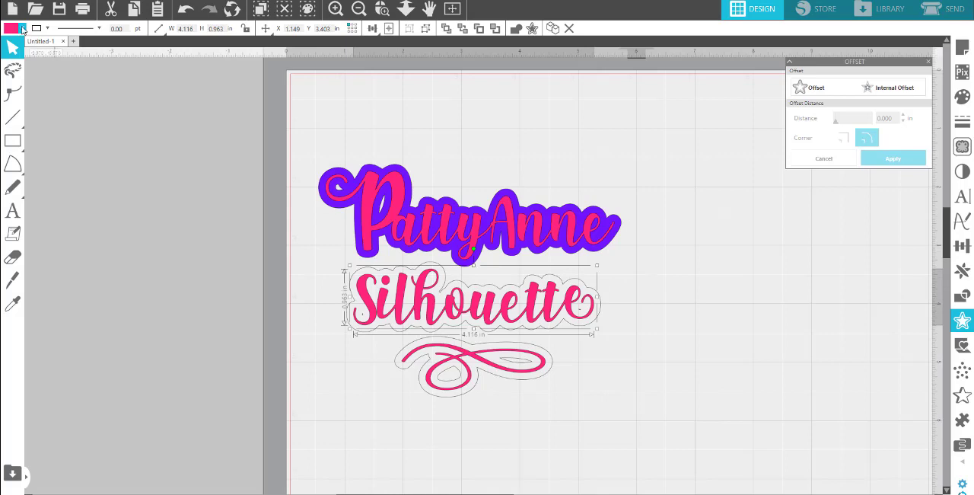
{"action": "left_click", "coordinate": [362, 268]}
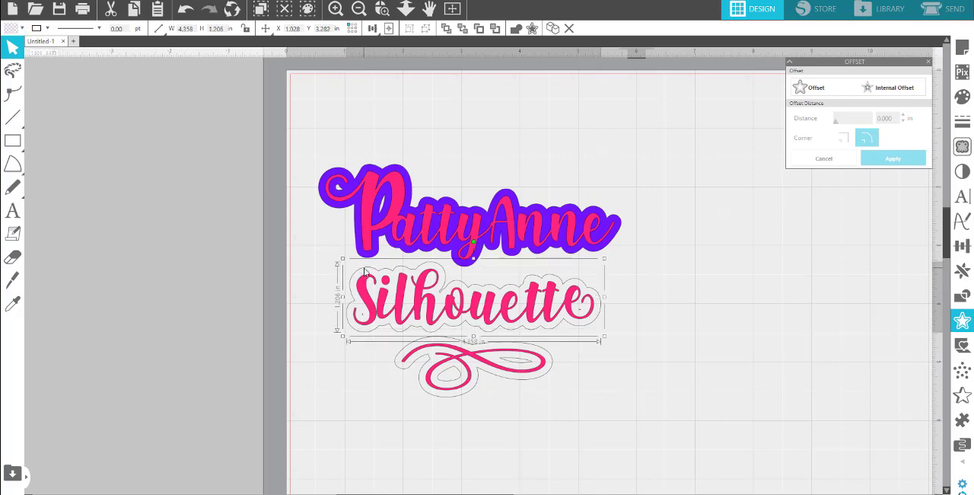
{"action": "left_click", "coordinate": [10, 30]}
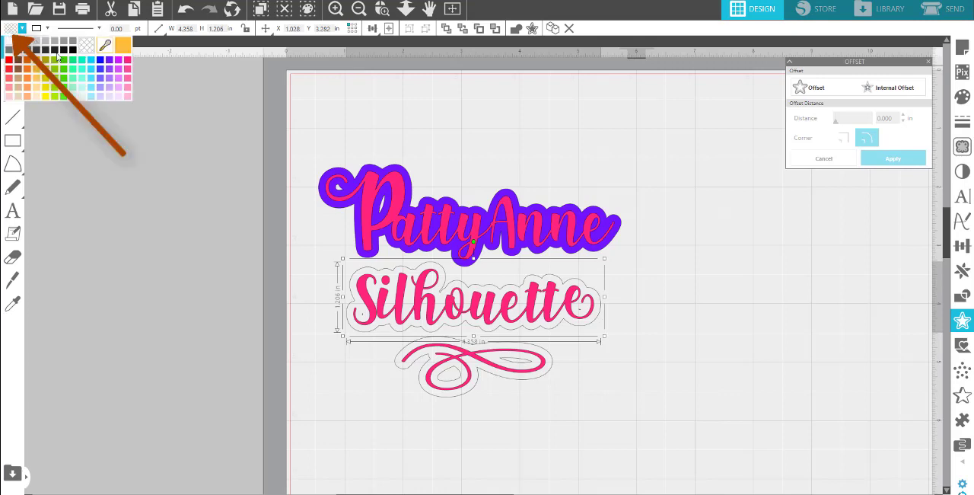
{"action": "left_click", "coordinate": [110, 90]}
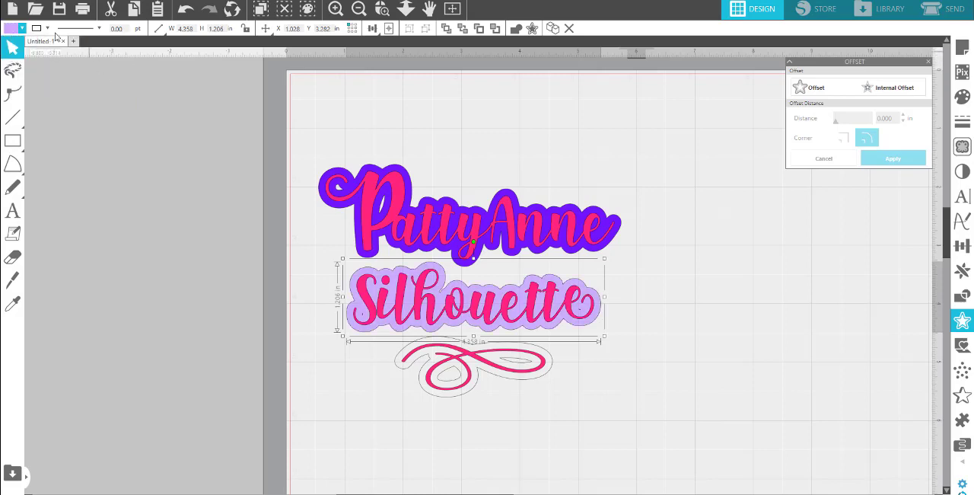
{"action": "left_click", "coordinate": [24, 29]}
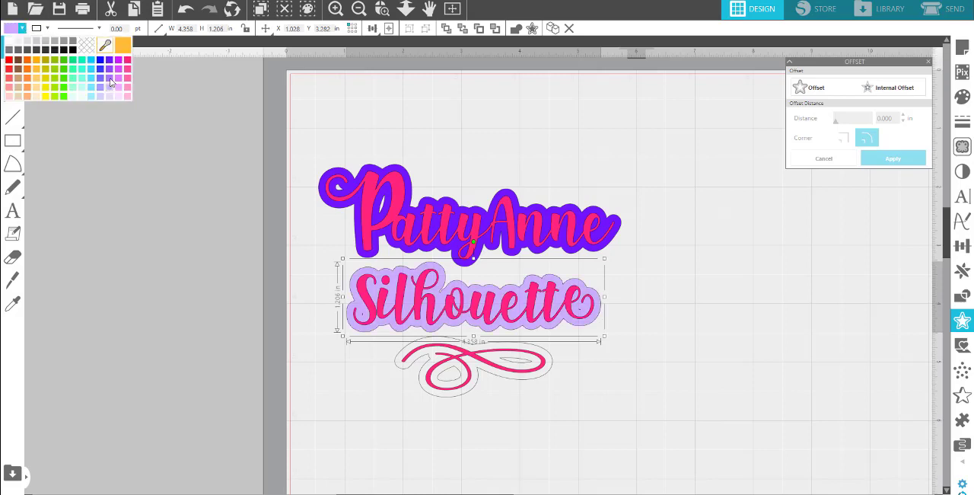
{"action": "left_click", "coordinate": [111, 80]}
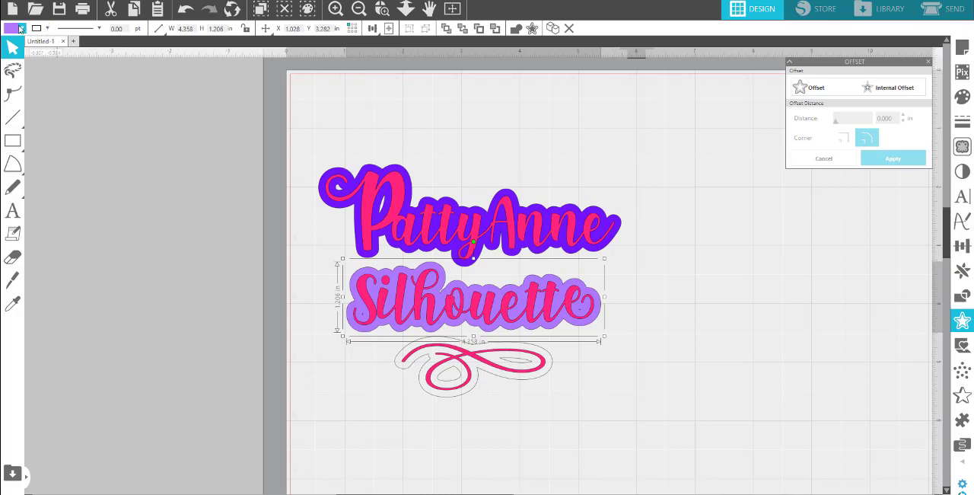
{"action": "left_click", "coordinate": [14, 28]}
{"action": "left_click", "coordinate": [111, 68]}
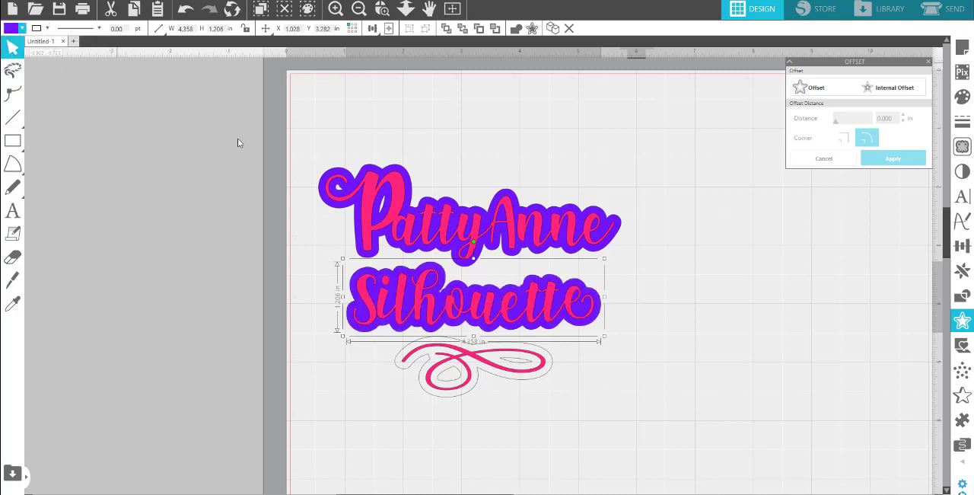
{"action": "left_click", "coordinate": [502, 371]}
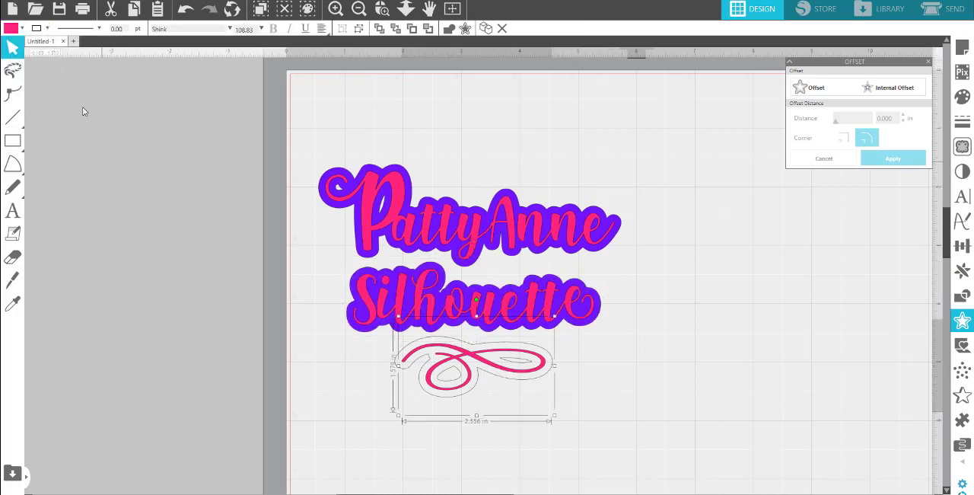
{"action": "left_click", "coordinate": [23, 28]}
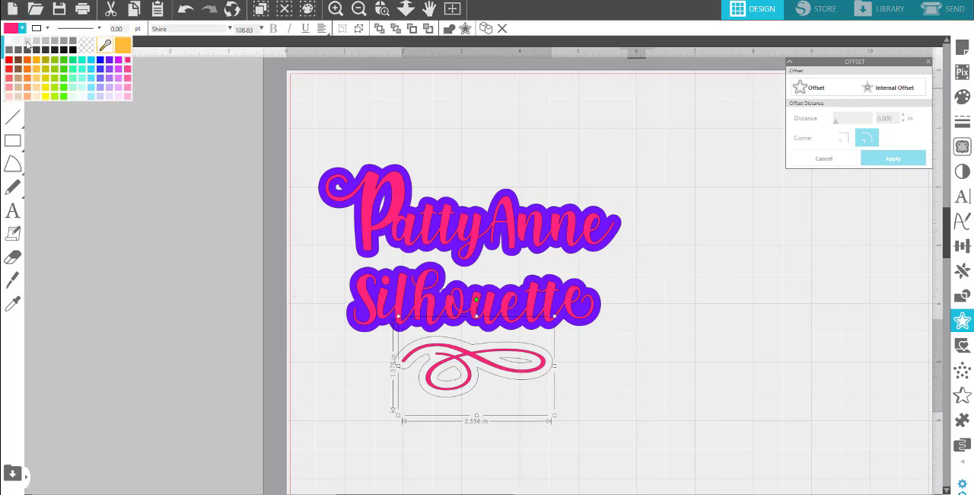
{"action": "left_click", "coordinate": [110, 60]}
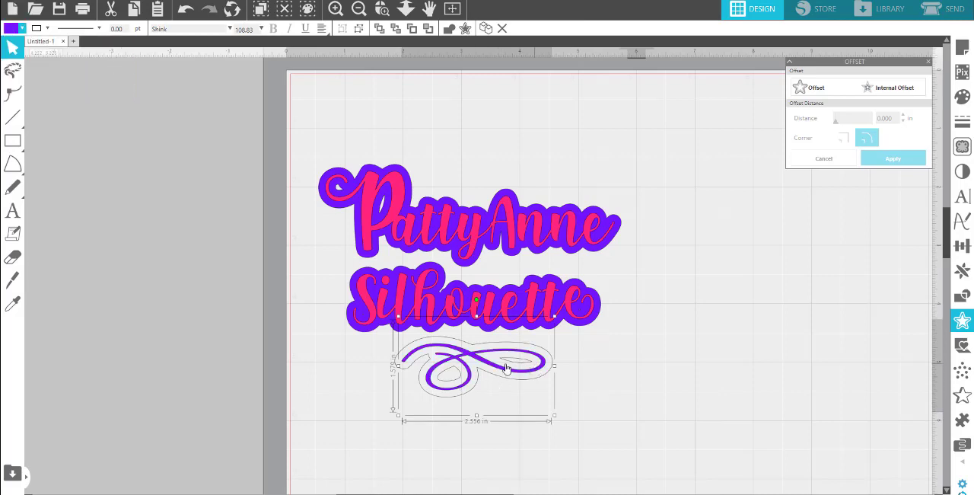
{"action": "left_click", "coordinate": [187, 13]}
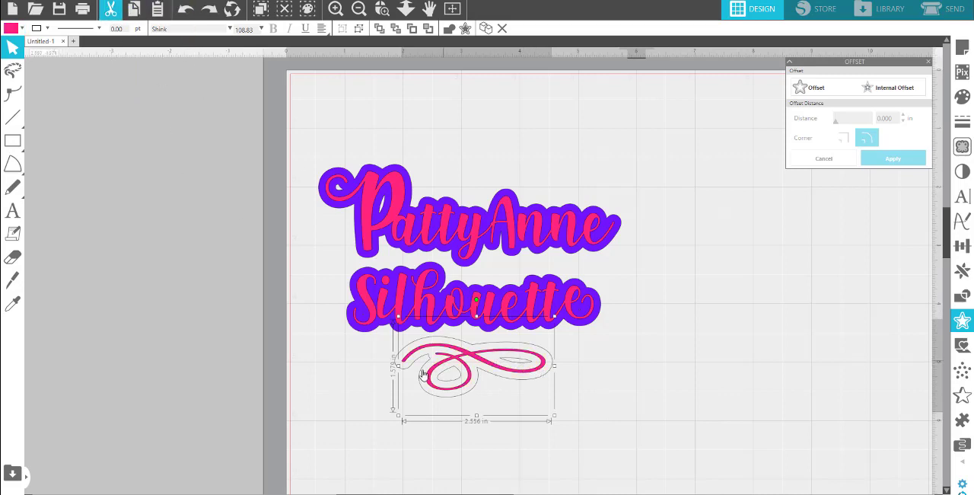
Fill the offset outline around the flourish with the same vivid purple as the text backgrounds.
{"action": "left_click", "coordinate": [563, 395]}
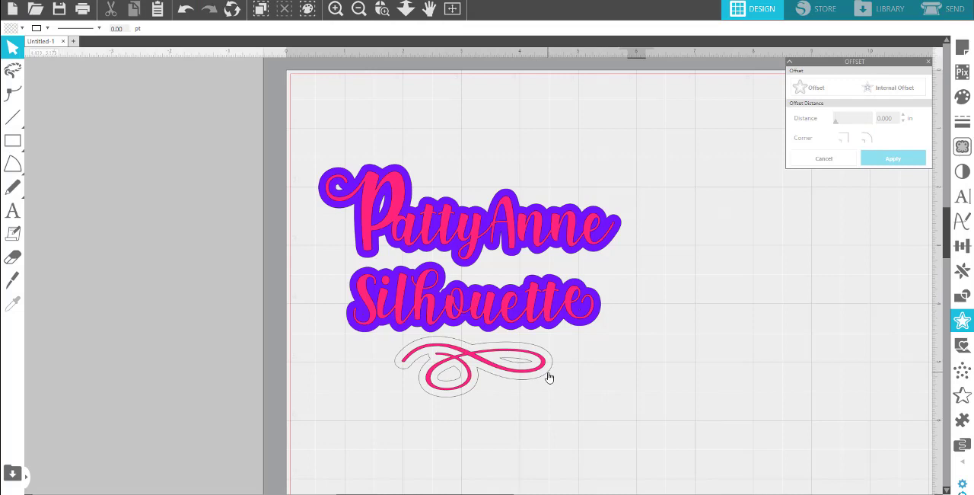
{"action": "left_click", "coordinate": [549, 376]}
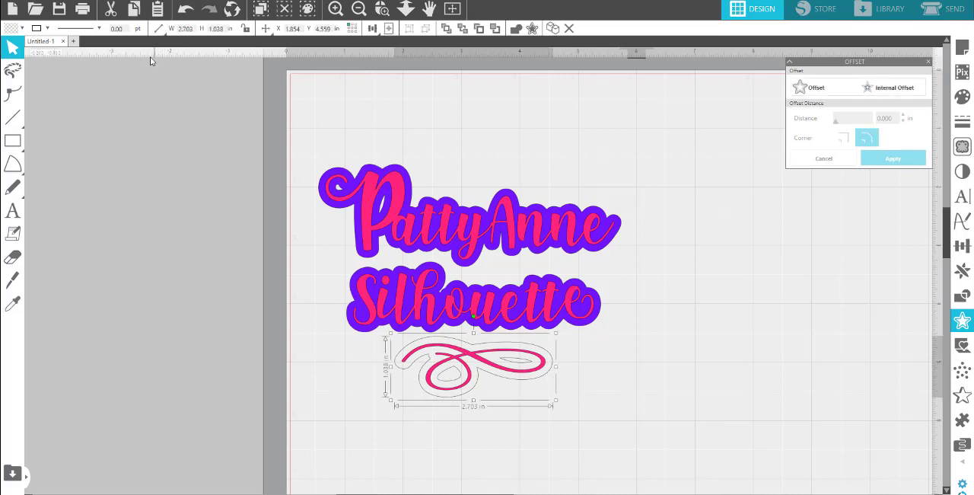
{"action": "left_click", "coordinate": [23, 29]}
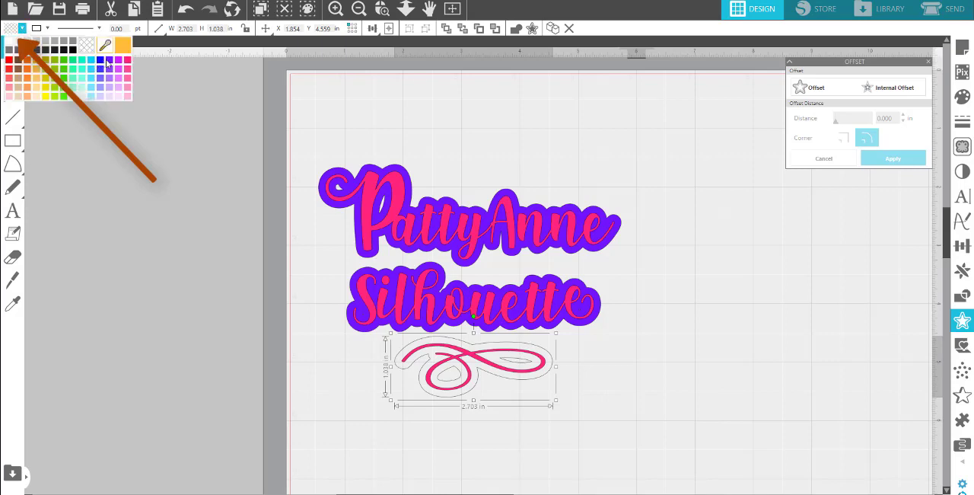
{"action": "left_click", "coordinate": [107, 62]}
{"action": "left_click", "coordinate": [666, 391]}
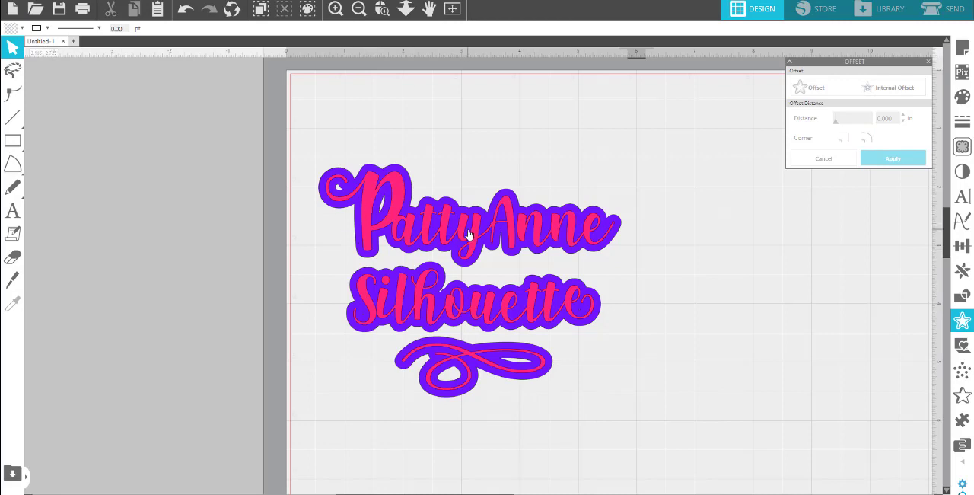
Shift the upper text line with its purple offset slightly to the right.
{"action": "left_click_drag", "start_coordinate": [470, 234], "coordinate": [562, 232]}
{"action": "key", "text": "Escape"}
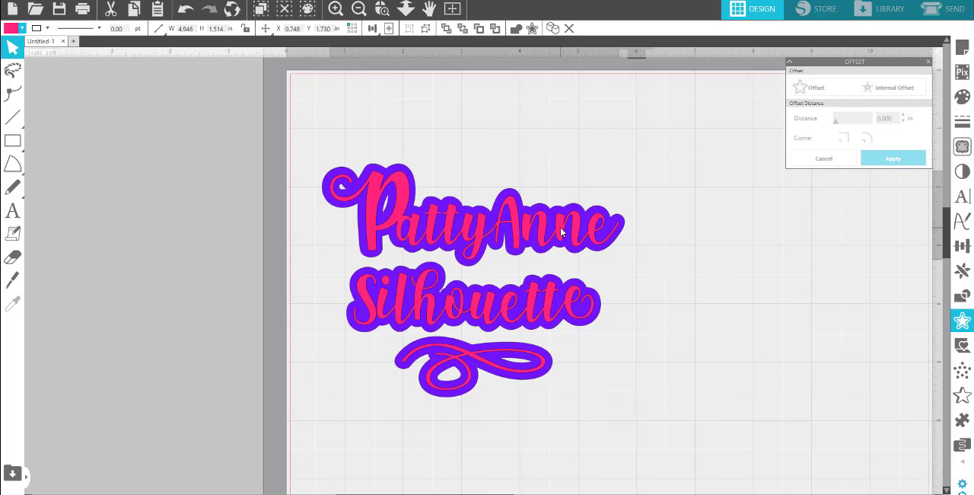
{"action": "left_click", "coordinate": [696, 244]}
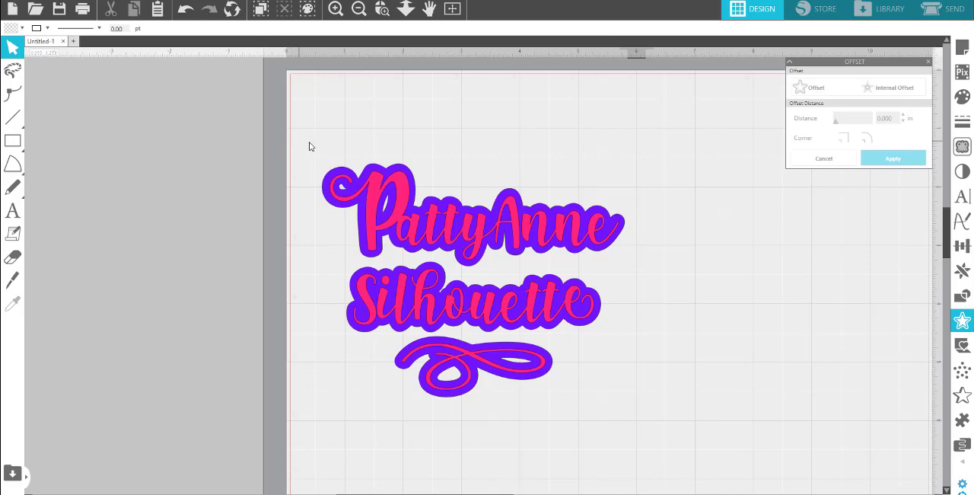
Place a spare copy of the upper pink text line in the empty area beside the design.
{"action": "left_click_drag", "start_coordinate": [302, 140], "coordinate": [635, 226]}
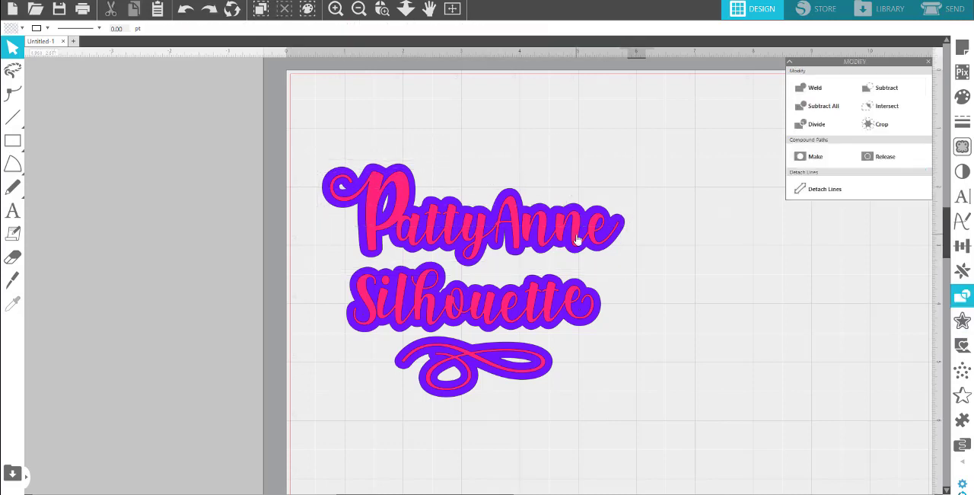
{"action": "left_click", "coordinate": [577, 239]}
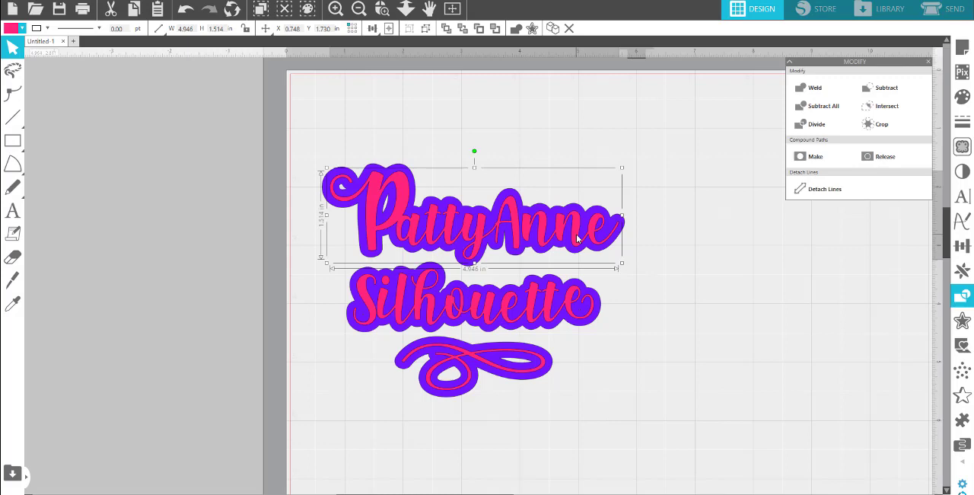
{"action": "mouse_move", "coordinate": [577, 239]}
{"action": "left_mouse_down"}
{"action": "mouse_move", "coordinate": [577, 217]}
{"action": "mouse_move", "coordinate": [620, 155]}
{"action": "mouse_move", "coordinate": [562, 241]}
{"action": "mouse_move", "coordinate": [574, 238]}
{"action": "left_mouse_up"}
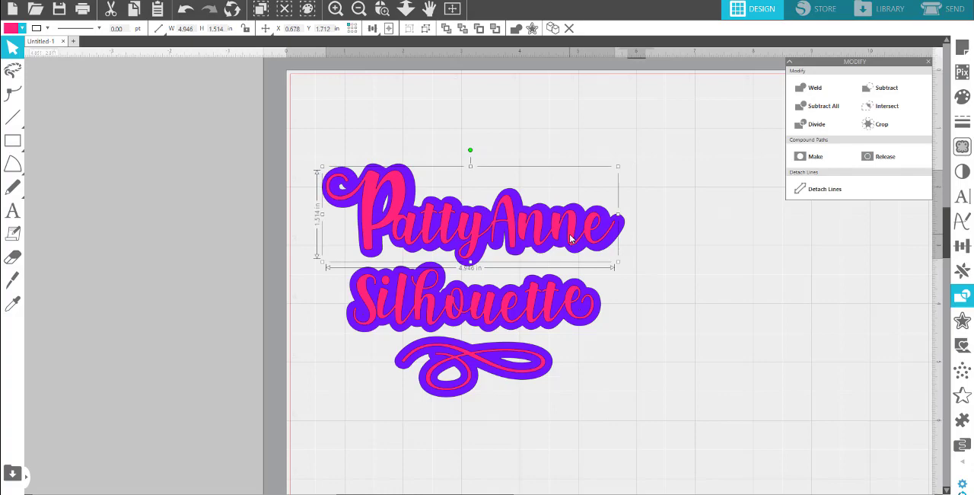
{"action": "left_click_drag", "start_coordinate": [574, 238], "coordinate": [886, 374]}
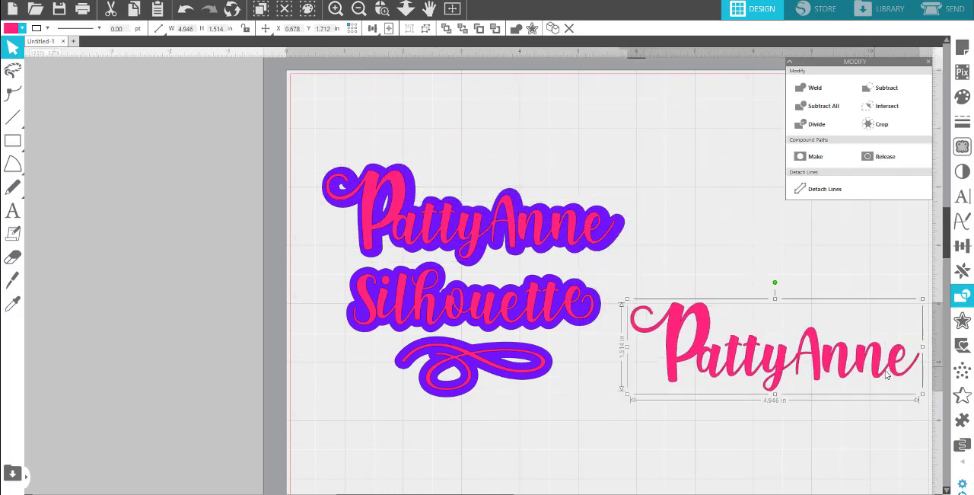
Adjust the upper pink text on its purple offset and subtract it from the offset to knock out the lettering.
{"action": "left_click", "coordinate": [594, 235]}
{"action": "left_click_drag", "start_coordinate": [596, 235], "coordinate": [593, 234]}
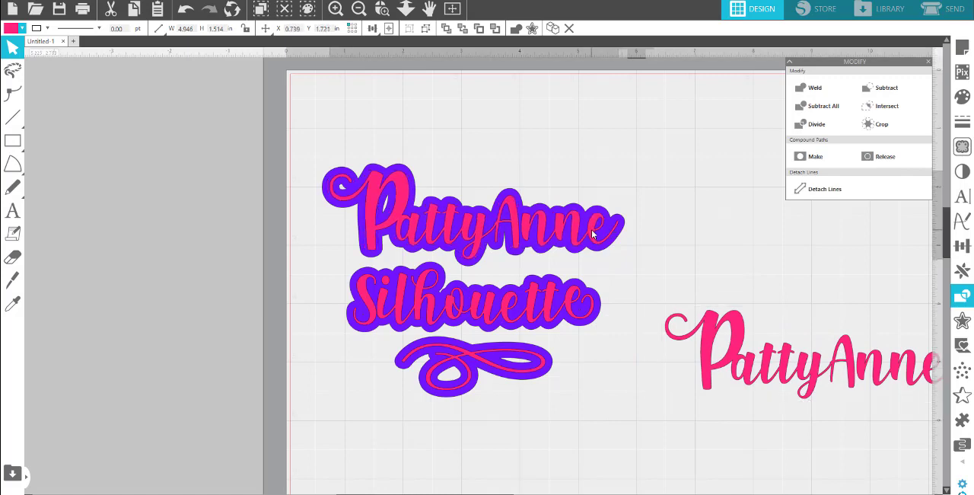
{"action": "left_click", "coordinate": [405, 168]}
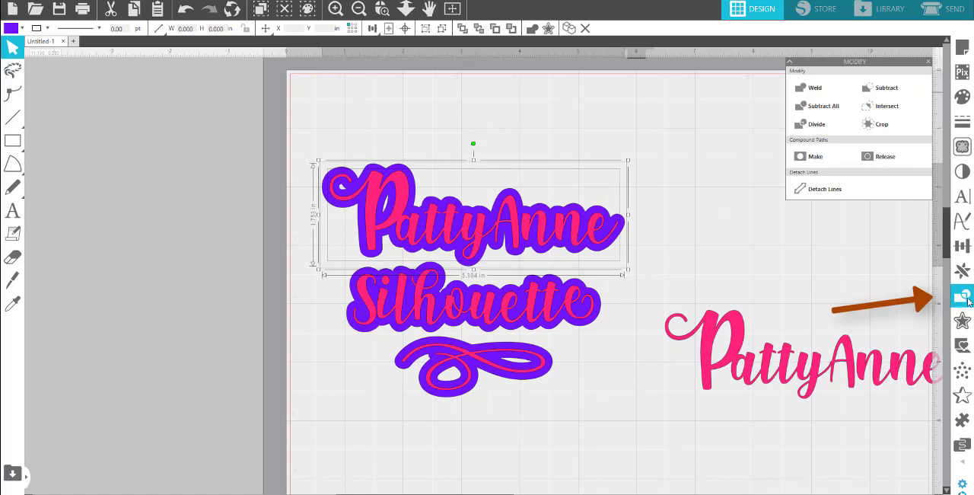
{"action": "left_click", "coordinate": [886, 89]}
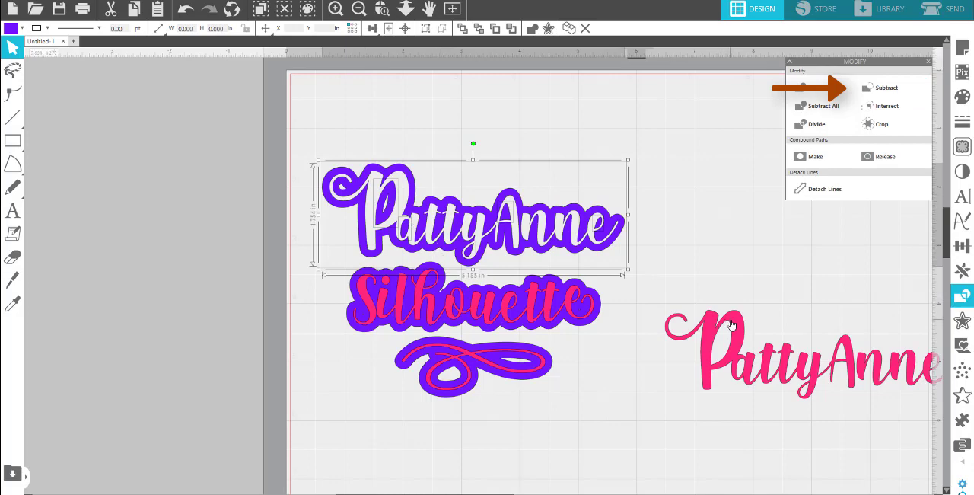
Fit the spare pink text into the knocked-out lettering, and pull it back out above the purple background.
{"action": "left_click_drag", "start_coordinate": [731, 325], "coordinate": [396, 175]}
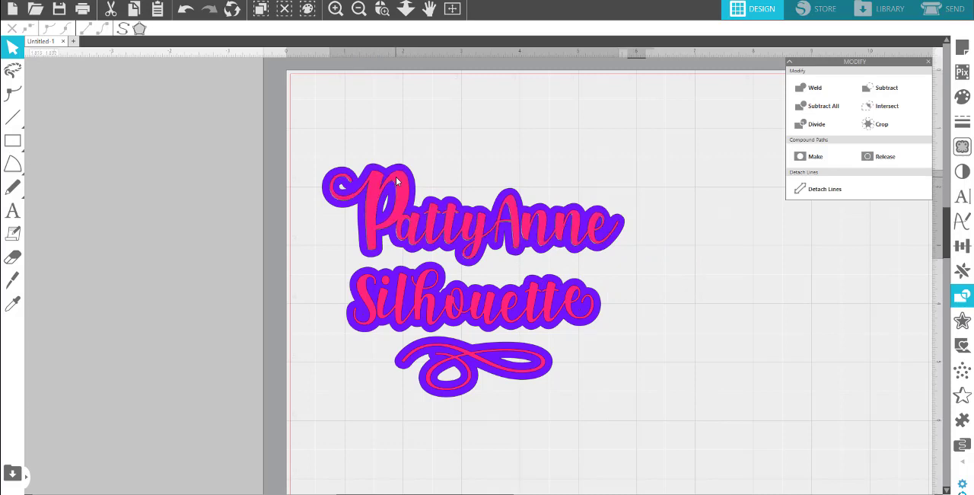
{"action": "double_click", "coordinate": [650, 189]}
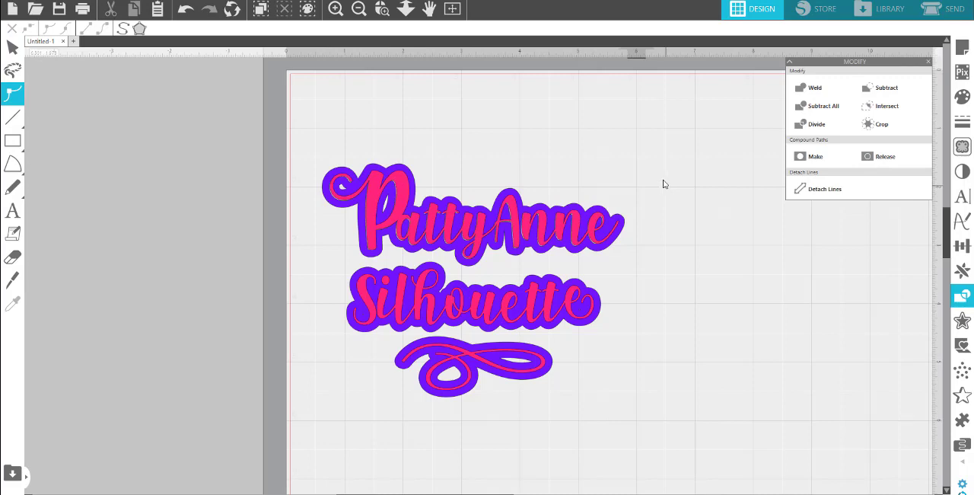
{"action": "left_click", "coordinate": [515, 222]}
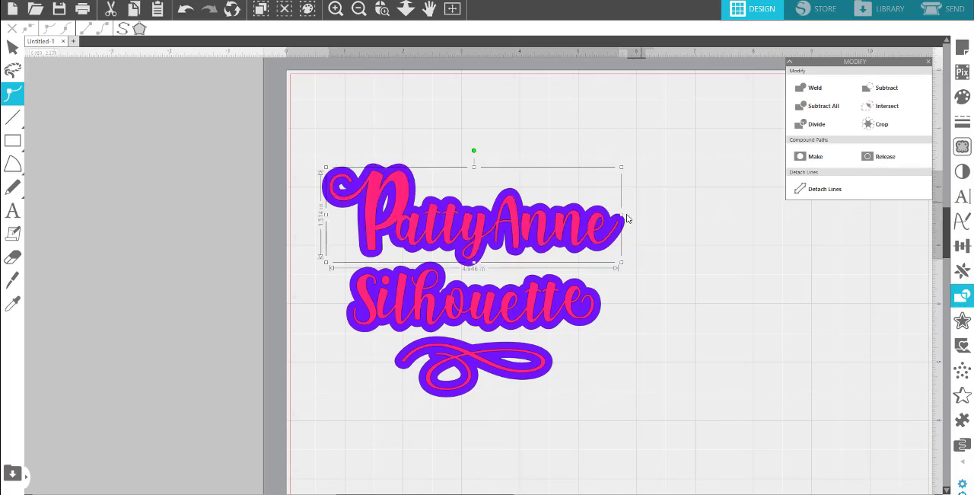
{"action": "left_click_drag", "start_coordinate": [514, 219], "coordinate": [648, 150]}
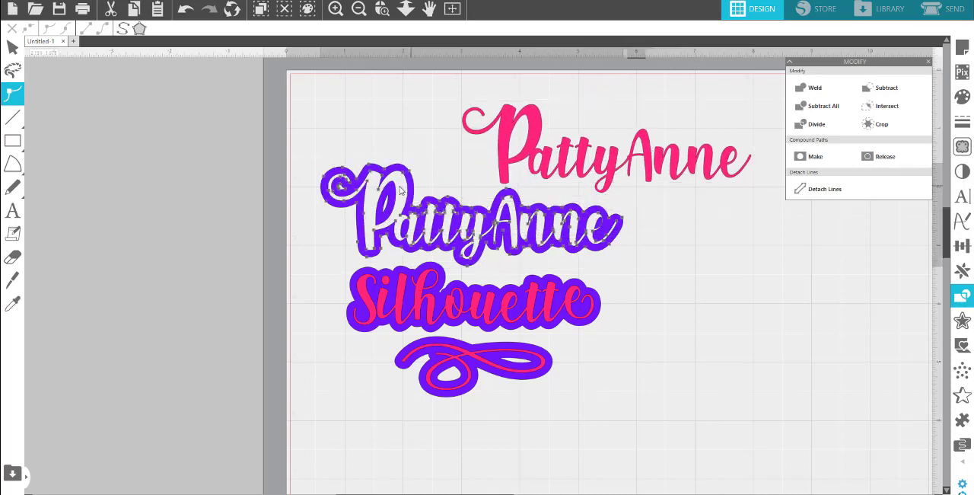
{"action": "left_click_drag", "start_coordinate": [408, 189], "coordinate": [364, 196]}
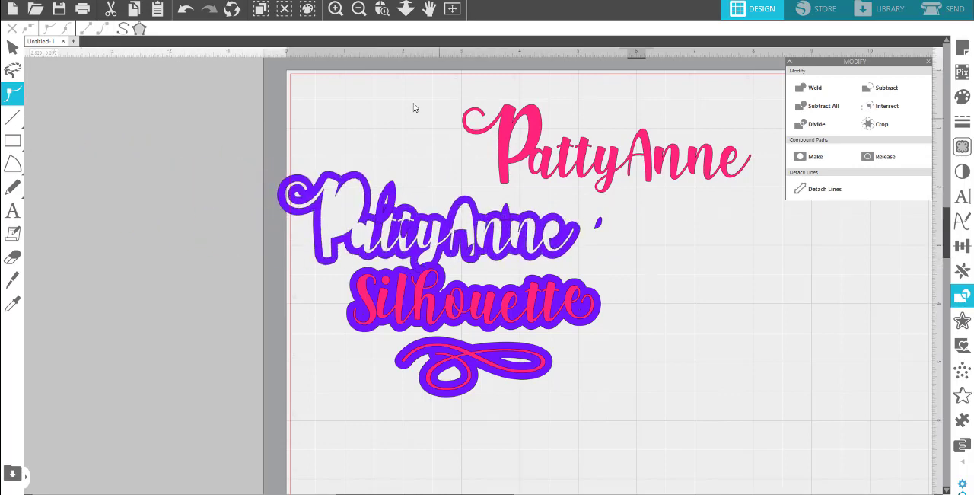
{"action": "left_click_drag", "start_coordinate": [496, 132], "coordinate": [710, 265]}
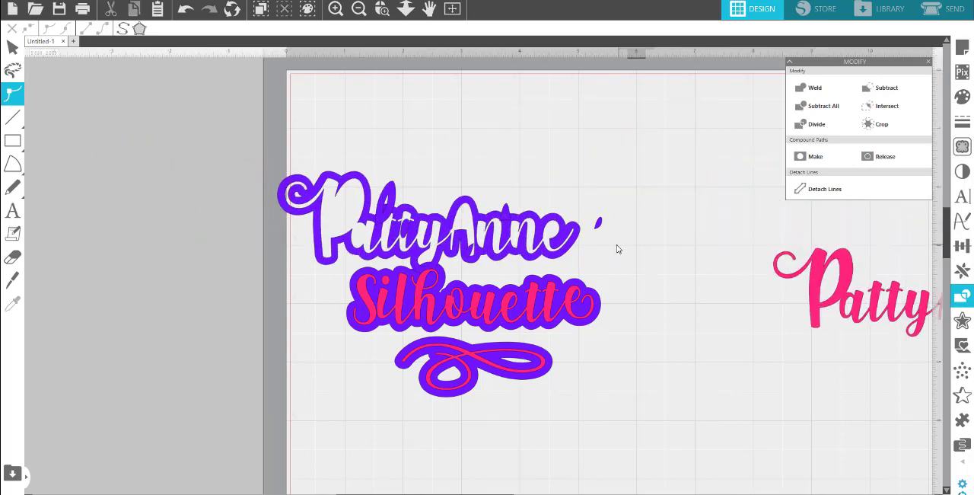
{"action": "key", "text": "ctrl+z"}
{"action": "key", "text": "ctrl+z"}
{"action": "key", "text": "ctrl+z"}
{"action": "key", "text": "ctrl+z"}
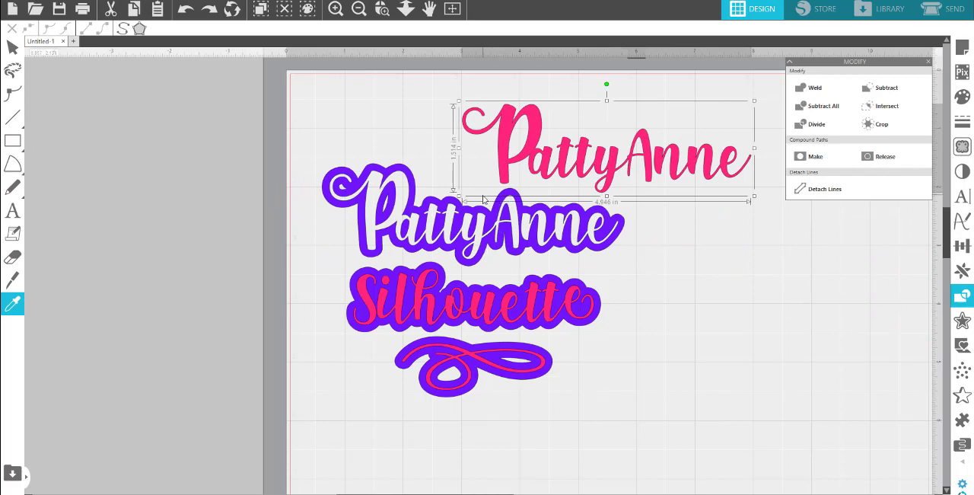
Move the pink text clear of the design and group all purple pieces of the knocked-out upper background.
{"action": "mouse_move", "coordinate": [503, 135]}
{"action": "left_mouse_down"}
{"action": "mouse_move", "coordinate": [713, 245]}
{"action": "mouse_move", "coordinate": [742, 278]}
{"action": "left_mouse_up"}
{"action": "left_click_drag", "start_coordinate": [306, 127], "coordinate": [646, 226]}
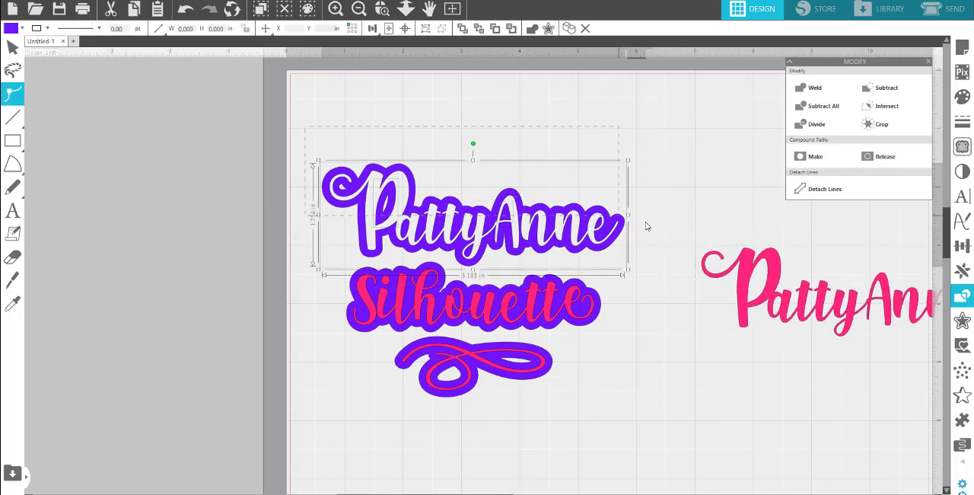
{"action": "right_click", "coordinate": [597, 225]}
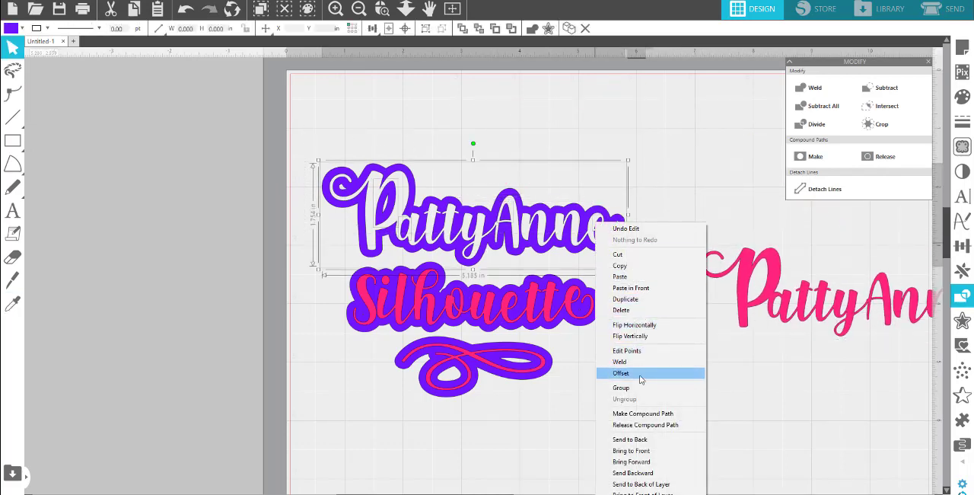
{"action": "left_click", "coordinate": [639, 373]}
Move the grouped purple cut-out across the page's left edge and fit the spare pink text into its openings.
{"action": "left_click_drag", "start_coordinate": [493, 227], "coordinate": [232, 189]}
{"action": "left_click_drag", "start_coordinate": [746, 294], "coordinate": [127, 177]}
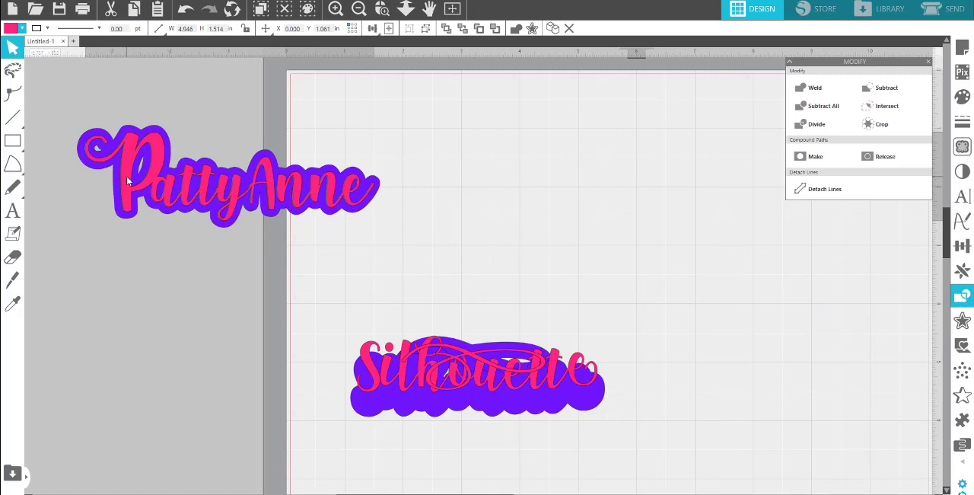
{"action": "left_click_drag", "start_coordinate": [129, 182], "coordinate": [370, 181]}
{"action": "left_click", "coordinate": [150, 116]}
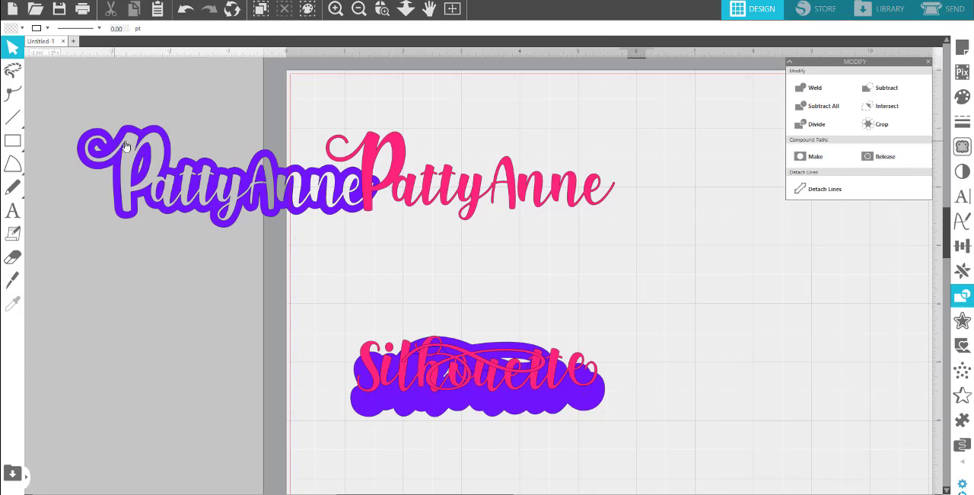
{"action": "left_click", "coordinate": [366, 161]}
{"action": "left_click_drag", "start_coordinate": [366, 159], "coordinate": [126, 158]}
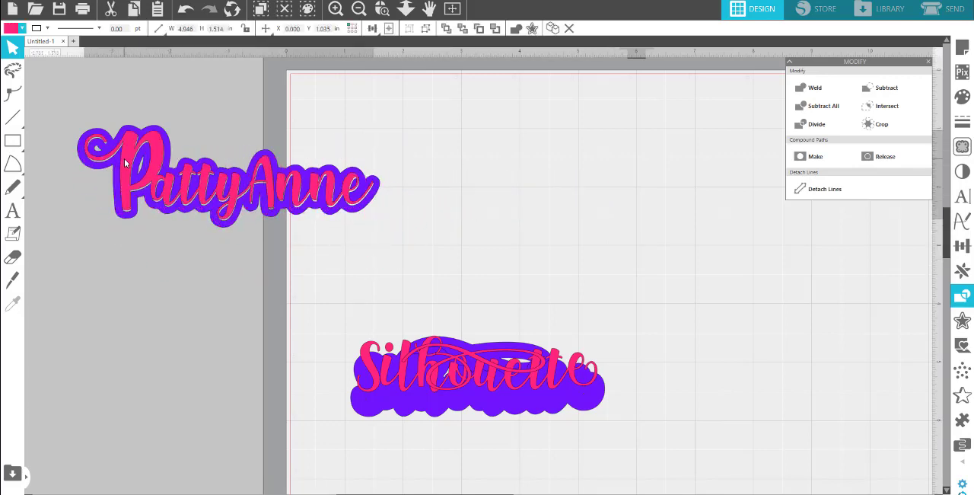
{"action": "left_click", "coordinate": [487, 167]}
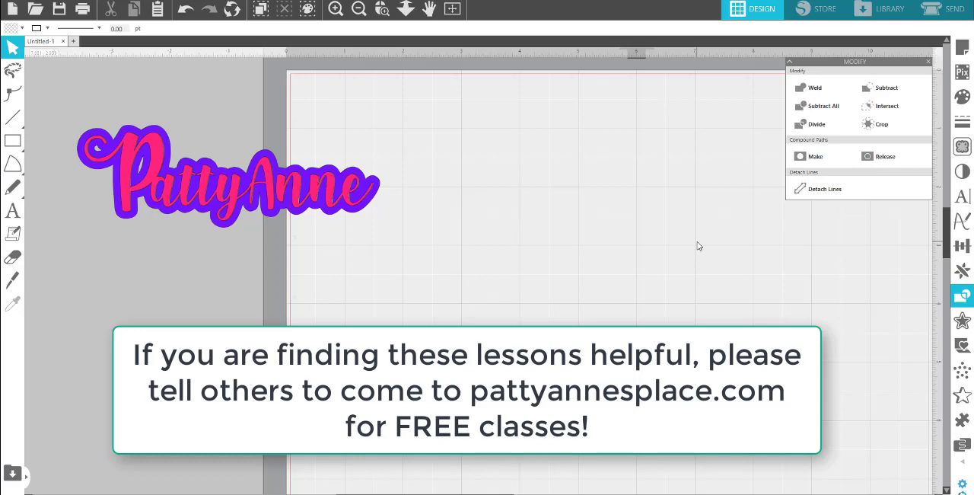
Move the pink flourish and its purple offset up into the empty area above Silhouette.
{"action": "left_click_drag", "start_coordinate": [404, 374], "coordinate": [403, 394]}
{"action": "left_click", "coordinate": [415, 412]}
{"action": "left_click_drag", "start_coordinate": [477, 367], "coordinate": [498, 258]}
{"action": "left_click", "coordinate": [503, 284]}
{"action": "left_click_drag", "start_coordinate": [488, 365], "coordinate": [511, 258]}
{"action": "key", "text": "Escape"}
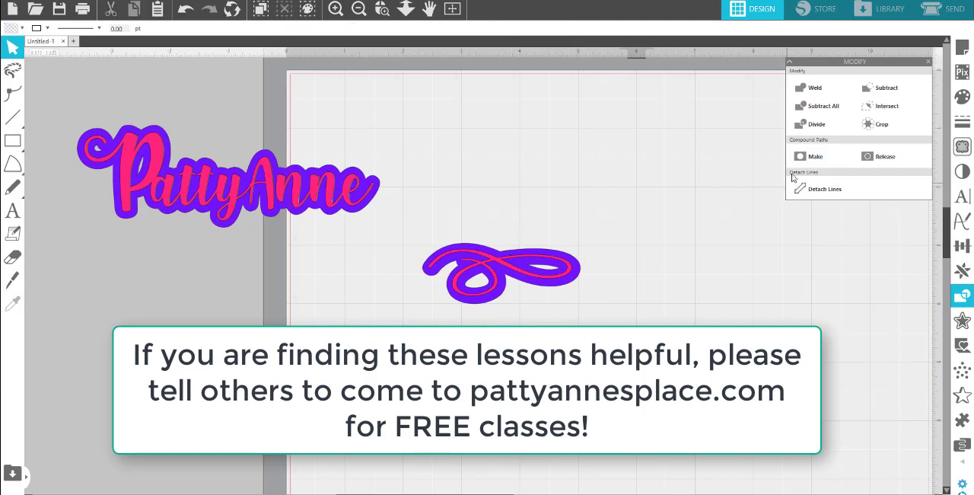